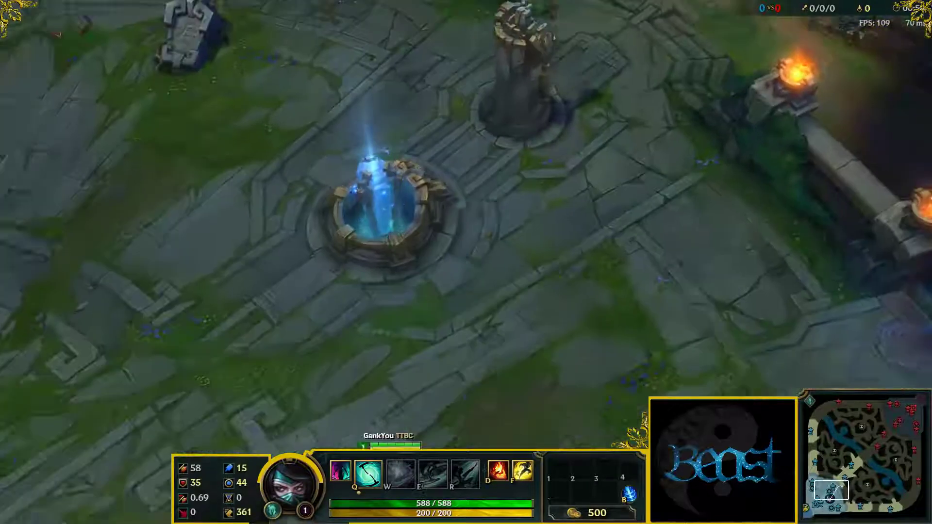
right_click(691, 218)
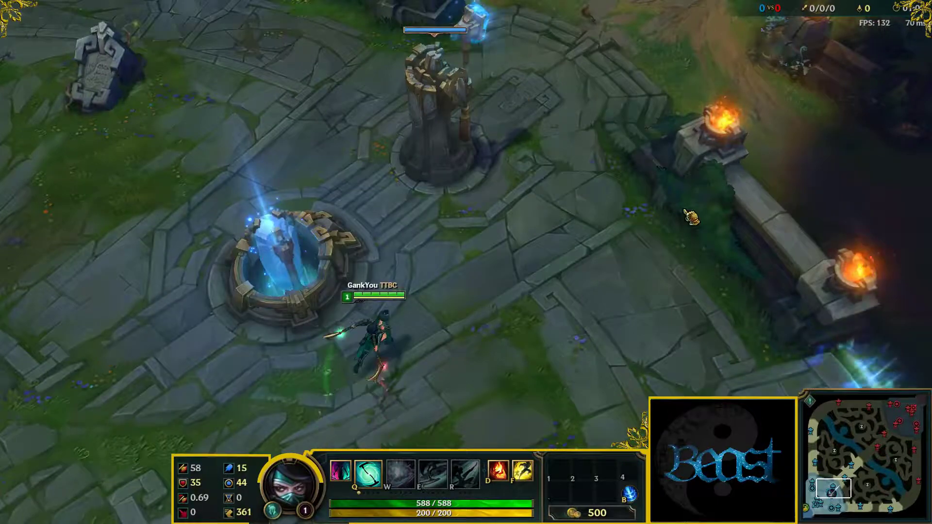
right_click(663, 233)
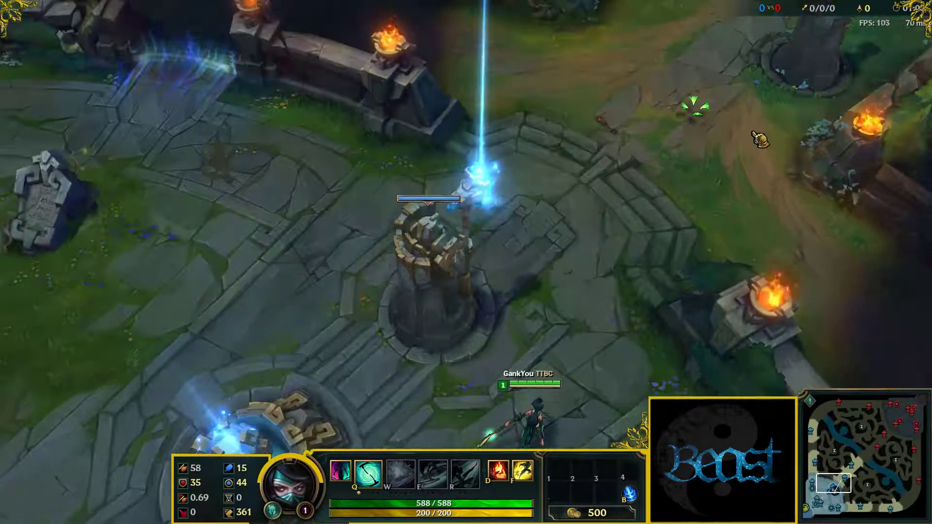
right_click(763, 138)
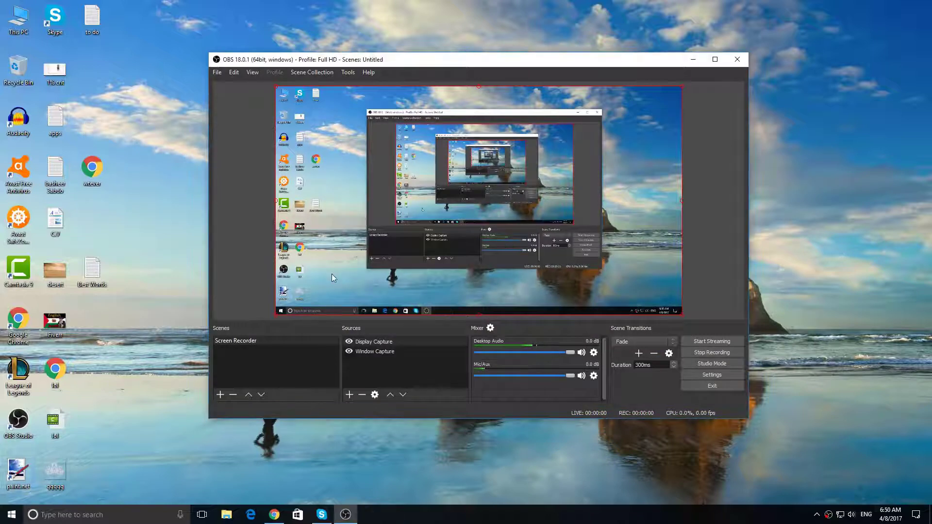
Open paint.net and paste the copied game screenshot, expanding the canvas to fit it
double_click(18, 468)
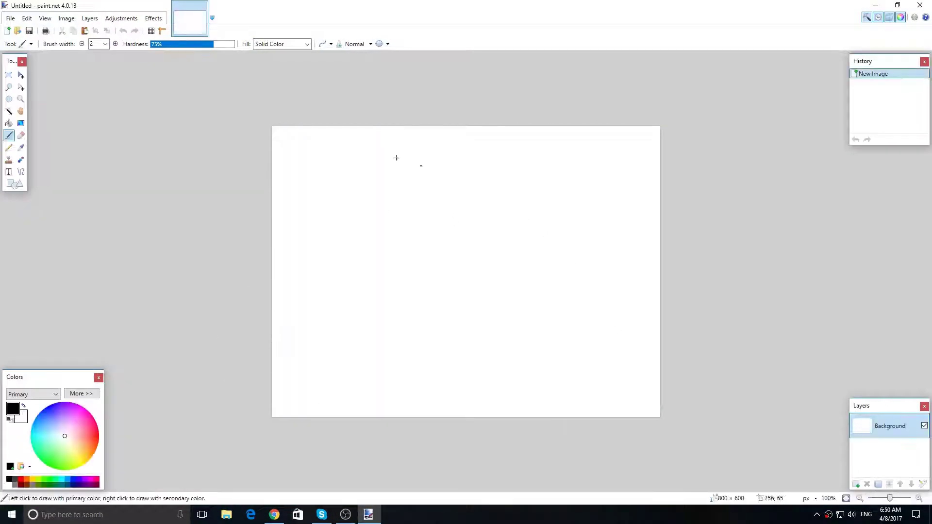
click(919, 4)
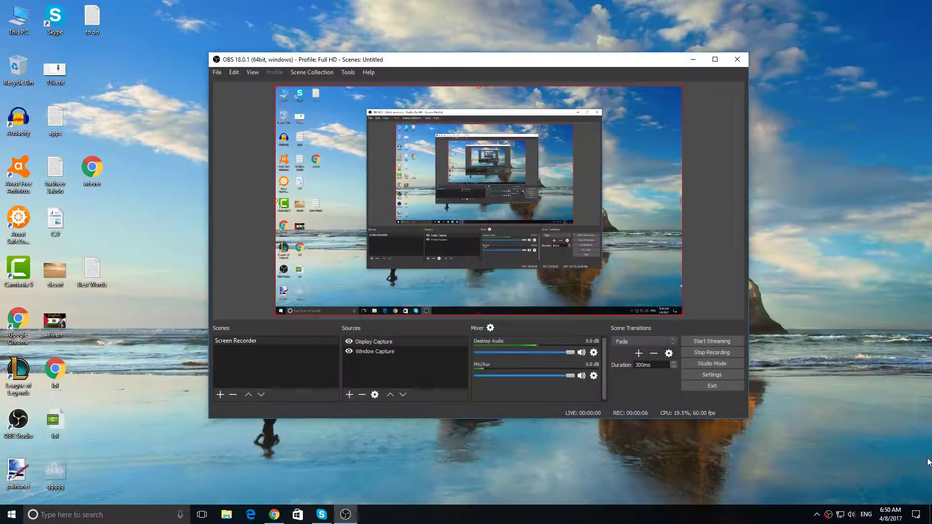
click(693, 59)
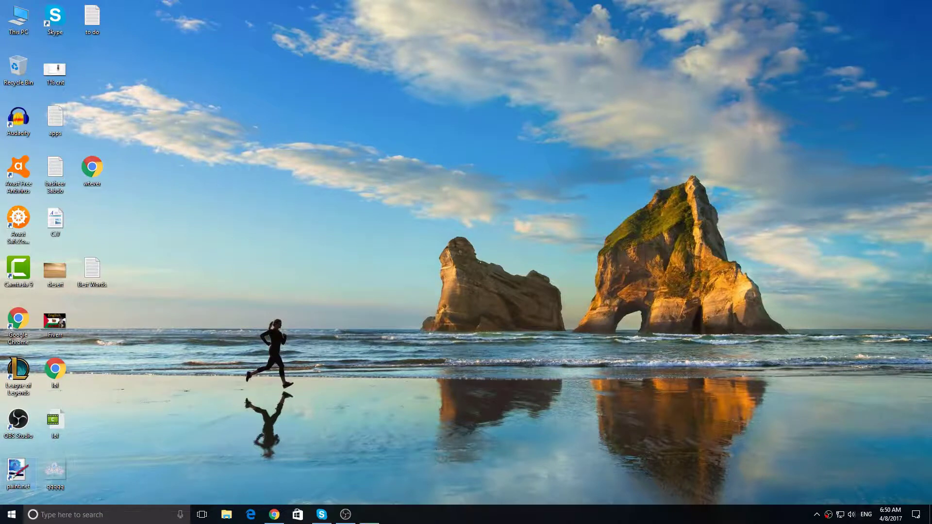
double_click(18, 470)
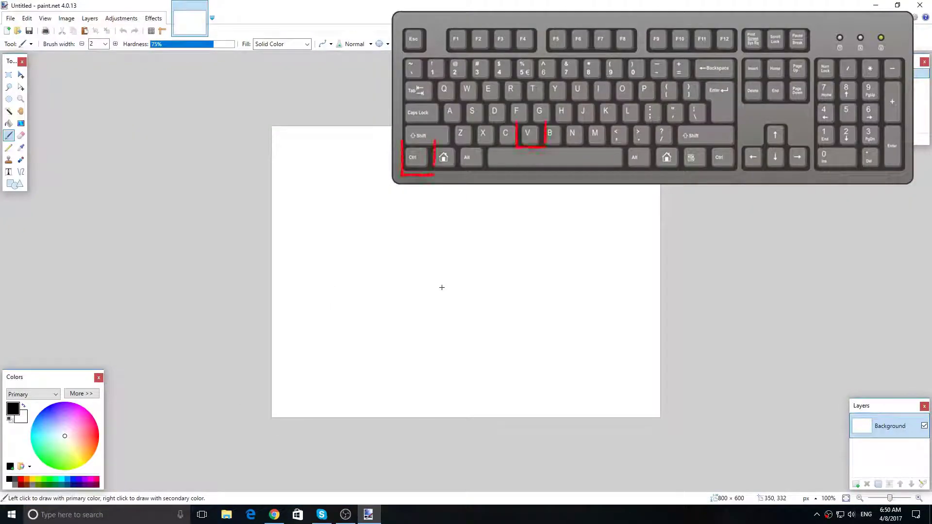
key(ctrl+v)
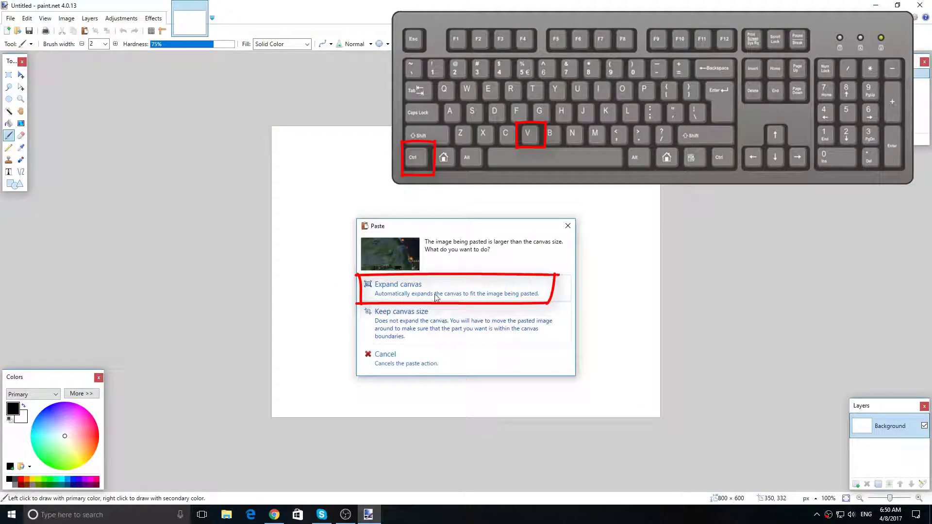
click(435, 297)
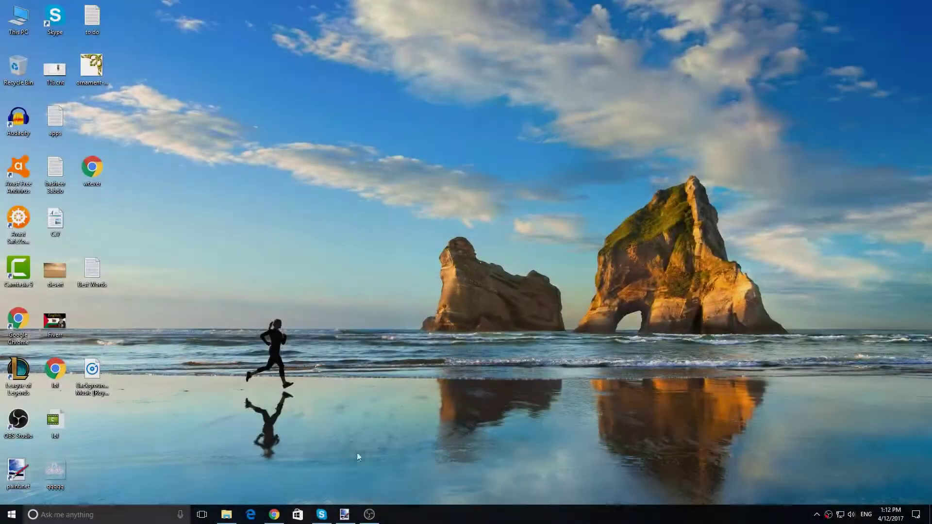
click(344, 514)
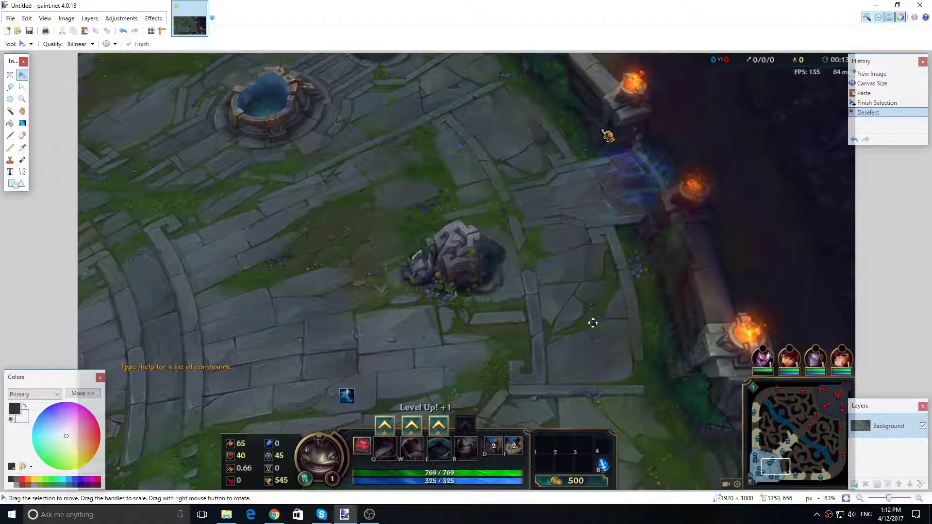
key(super+d)
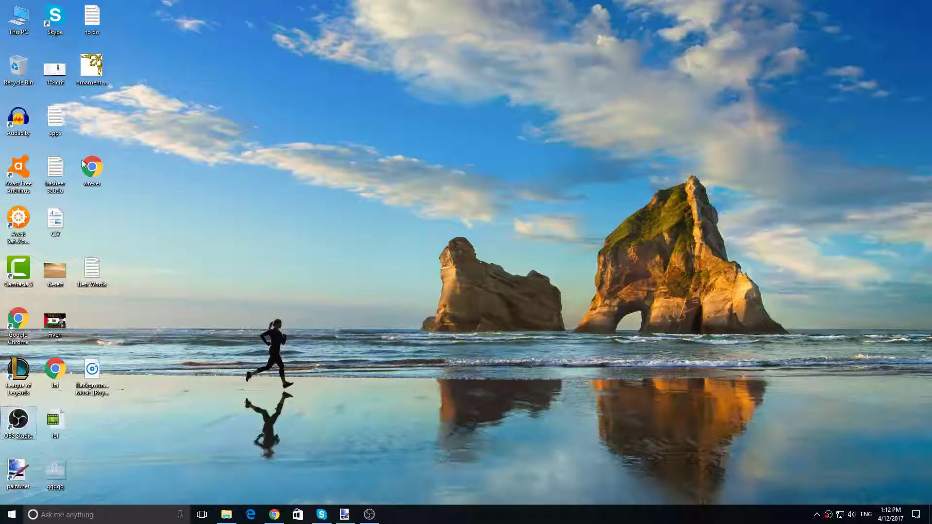
mouse_move(90, 71)
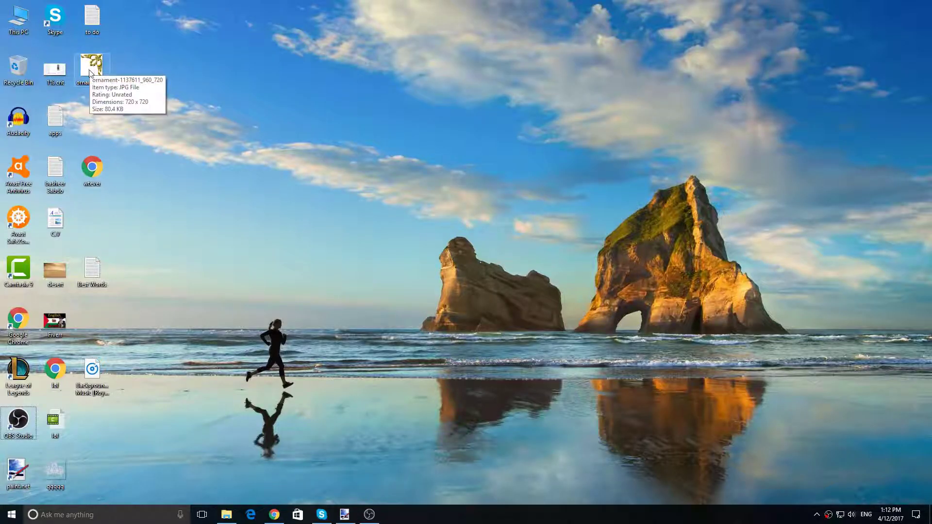
click(345, 515)
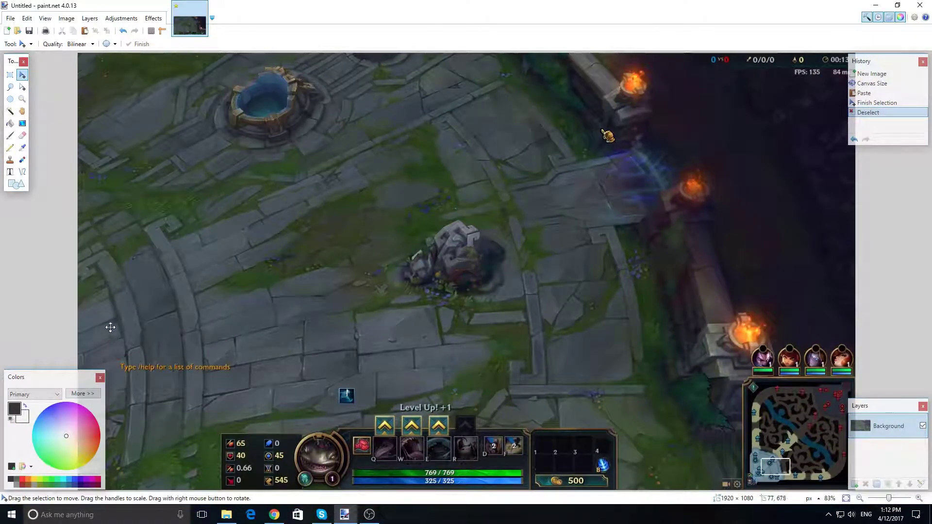
Go back to the desktop and copy the ornament-1137611_960_720 JPG file
key(super+d)
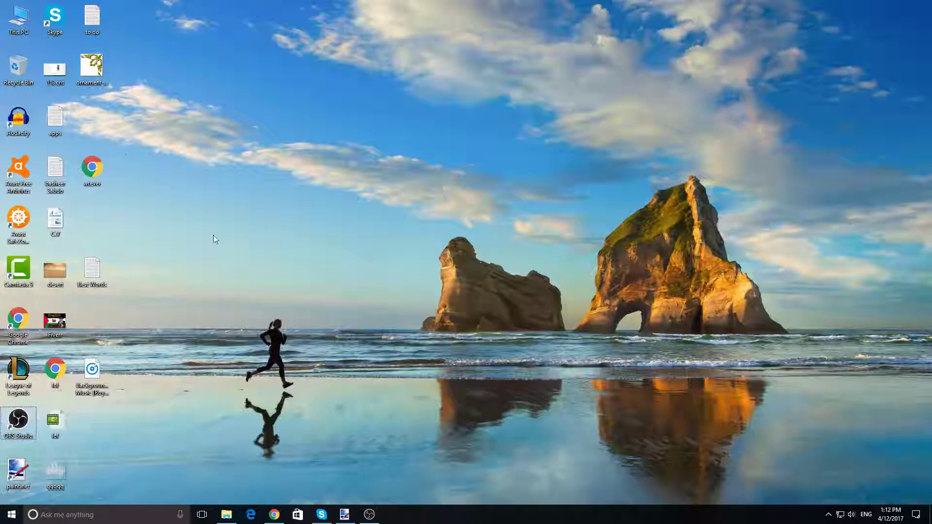
click(97, 80)
right_click(92, 72)
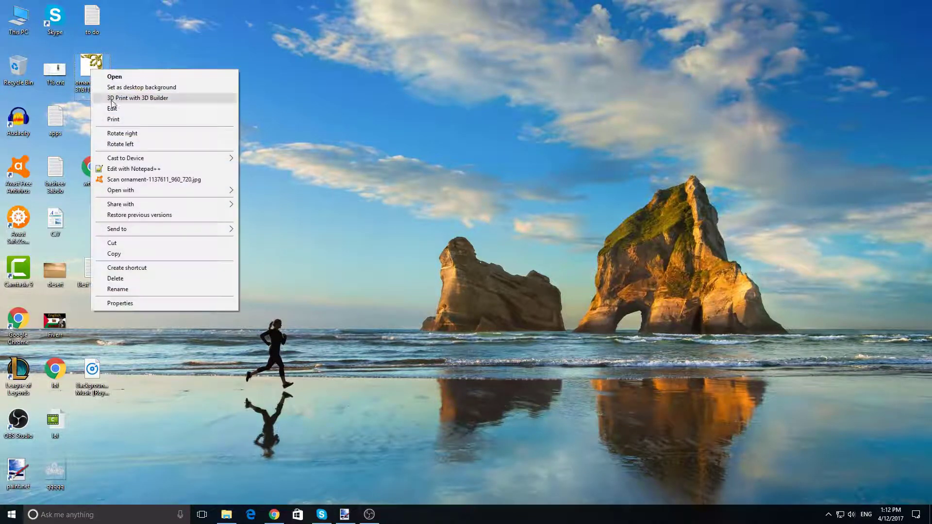
click(134, 252)
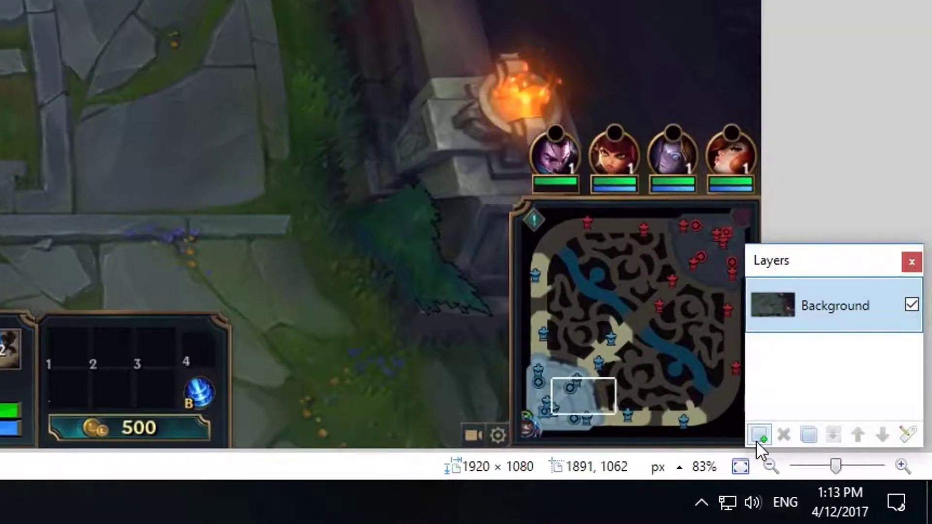
Add a new layer above the Background and name it Final Layout
click(758, 435)
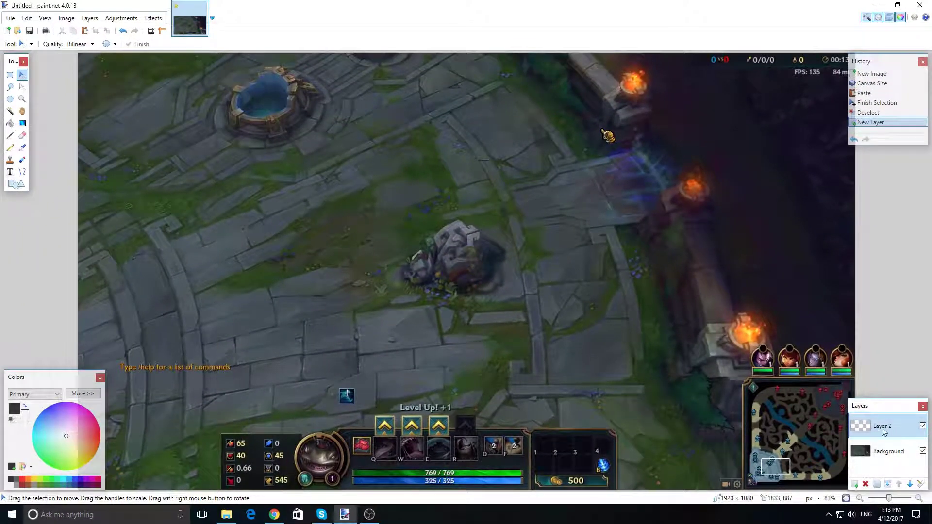
double_click(883, 432)
text(Final Layout)
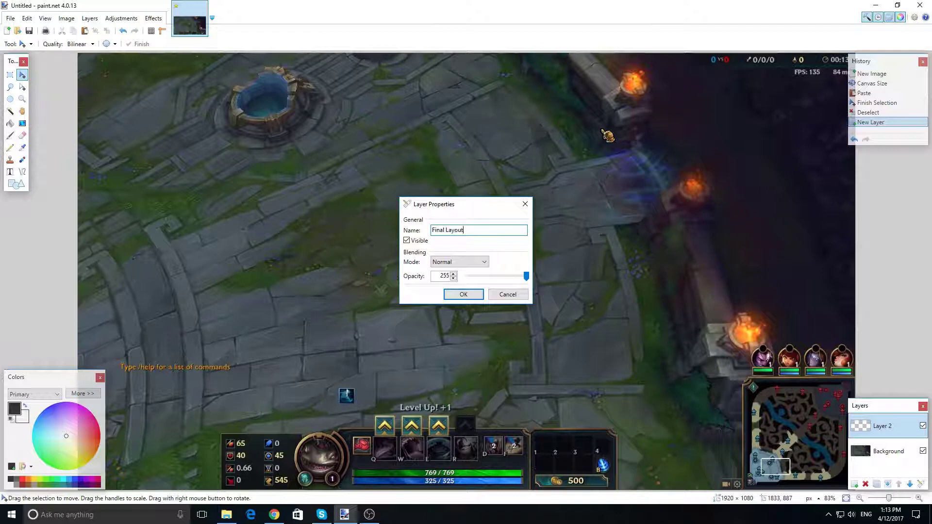
click(463, 294)
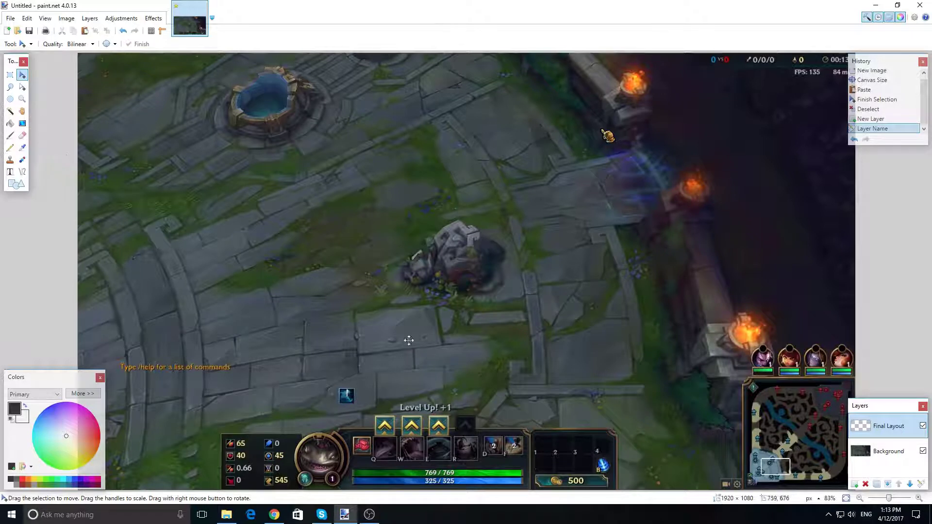
Paste the gold ornament on the Final Layout layer, shrink it to about 80 × 80 px and place it in the image's upper-right corner
key(ctrl+v)
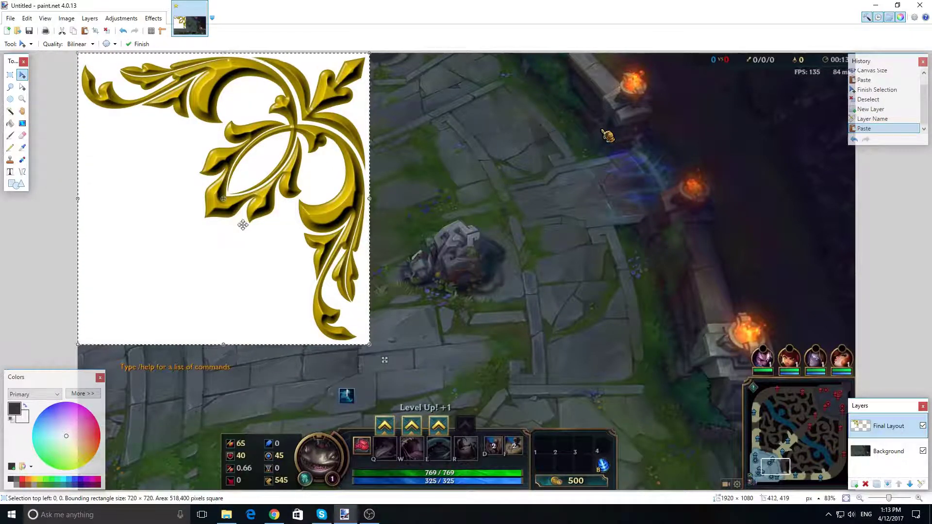
drag(77, 347, 331, 106)
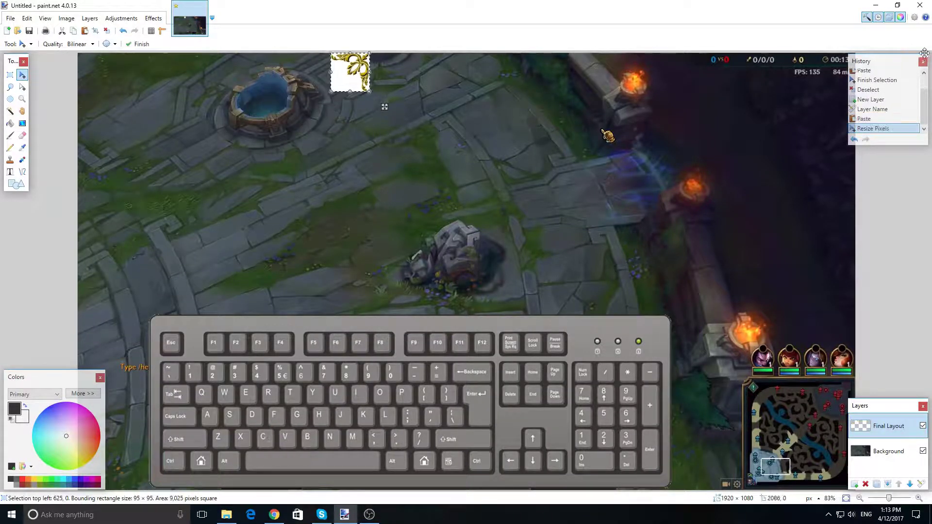
drag(911, 64, 911, 147)
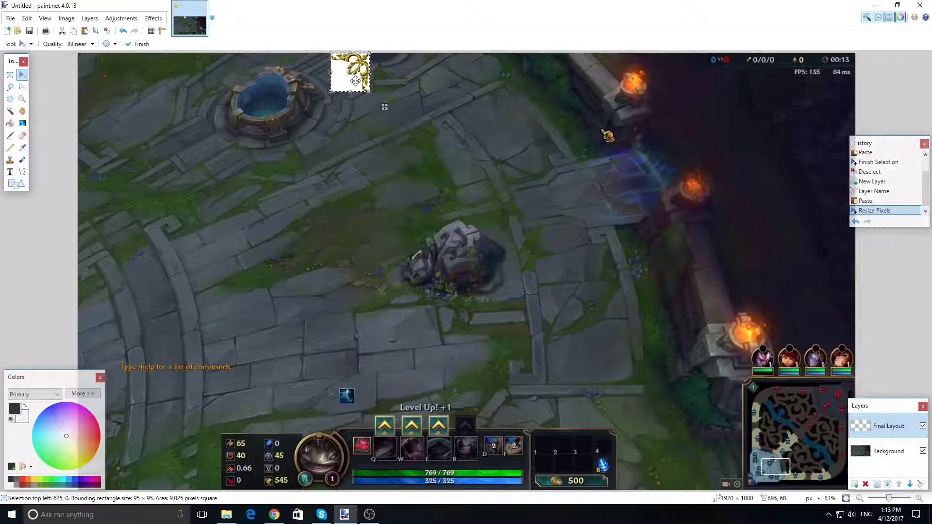
drag(347, 77, 824, 87)
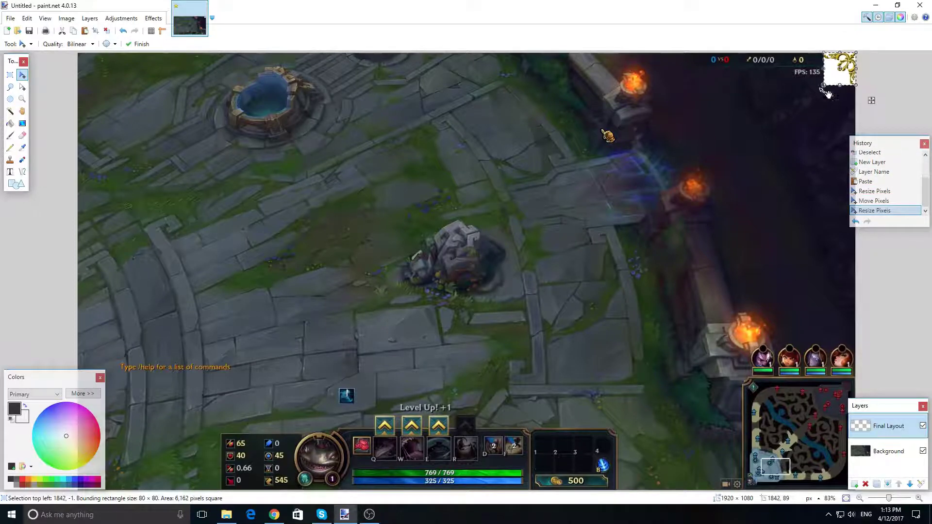
Erase the large white background area around the corner ornament using the Magic Wand at 50% tolerance
ctrl+scroll(858, 79, up, 4)
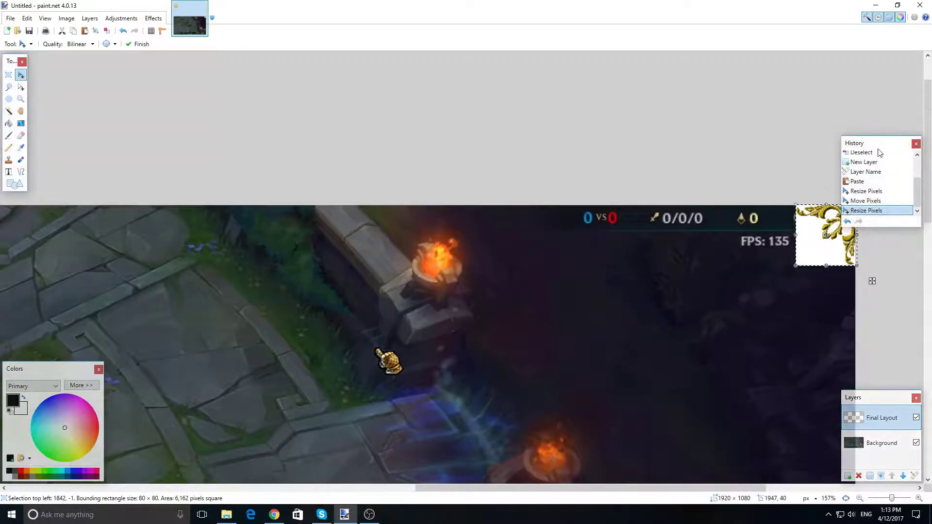
drag(879, 150, 880, 68)
key(s)
key(s)
key(s)
key(s)
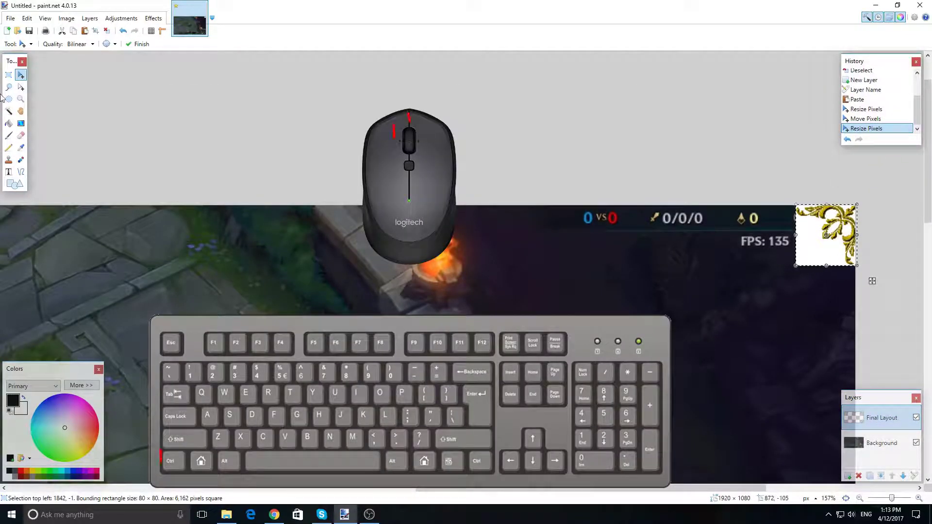
click(818, 250)
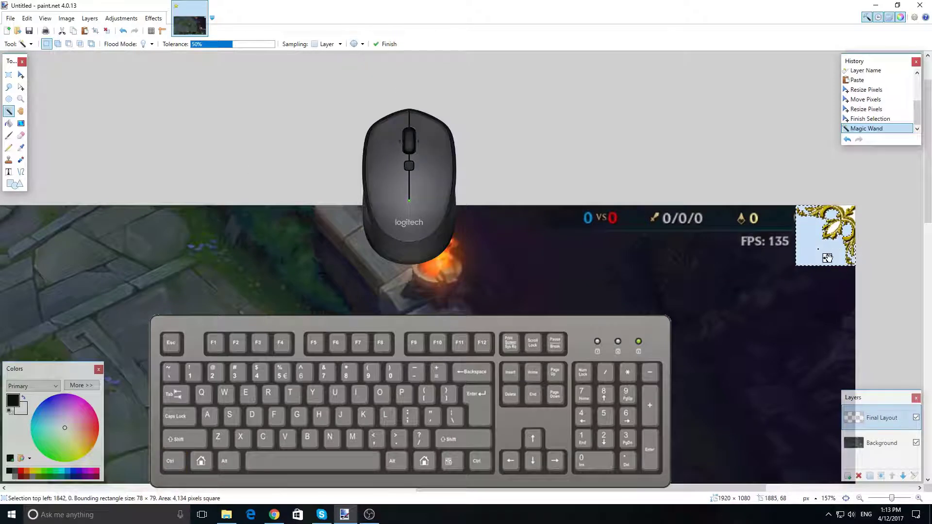
key(Delete)
Erase the white areas enclosed between the ornament's leaves and along its outer edge with the Magic Wand
click(832, 220)
key(Delete)
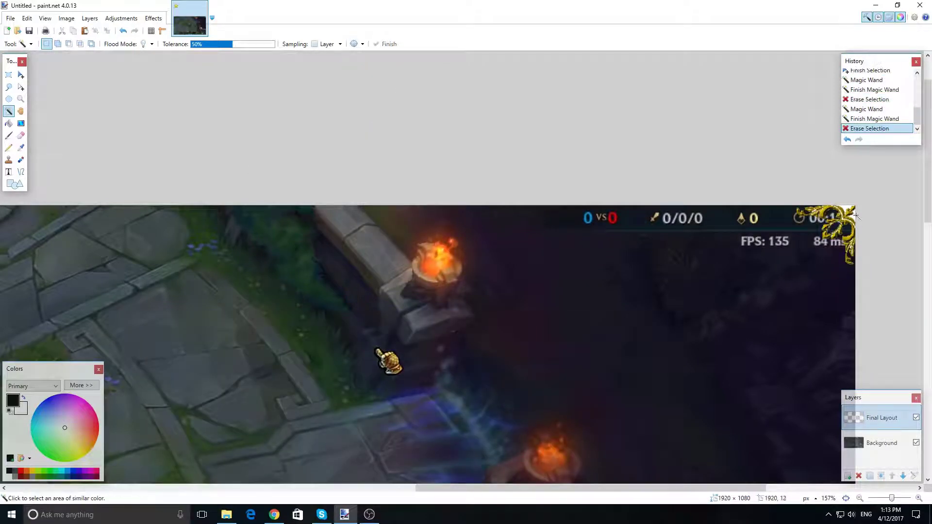
click(853, 219)
key(Delete)
click(846, 236)
key(Delete)
Erase the thin white slivers along the ornament's upper and outer curves with the Magic Wand
scroll(854, 230, up, 6)
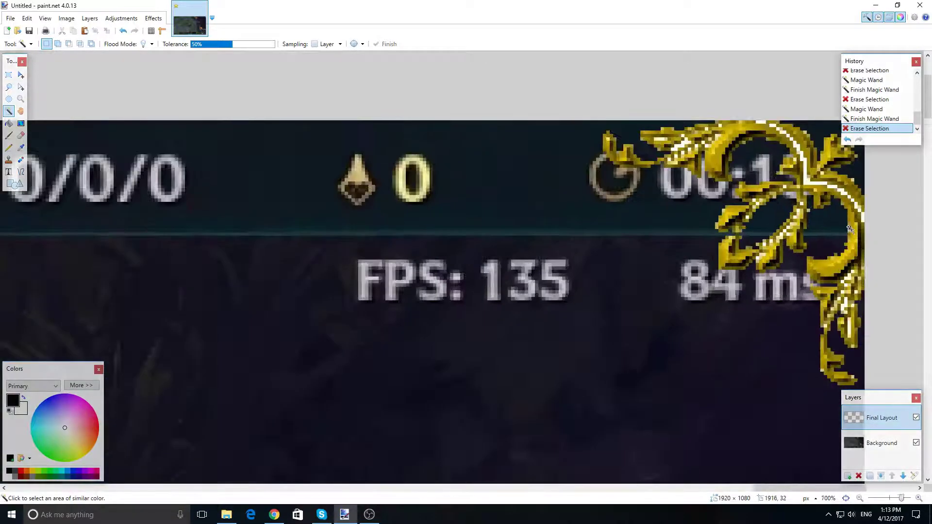
click(811, 182)
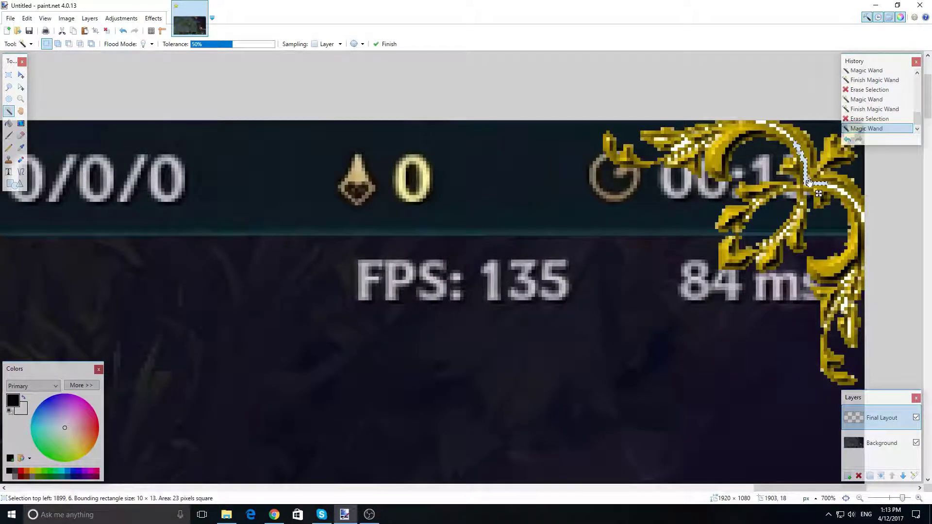
click(844, 194)
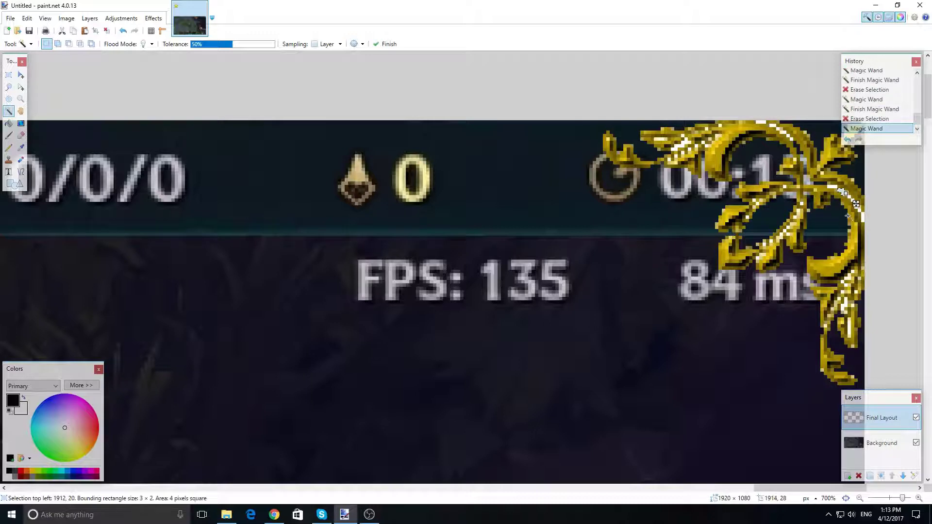
key(Delete)
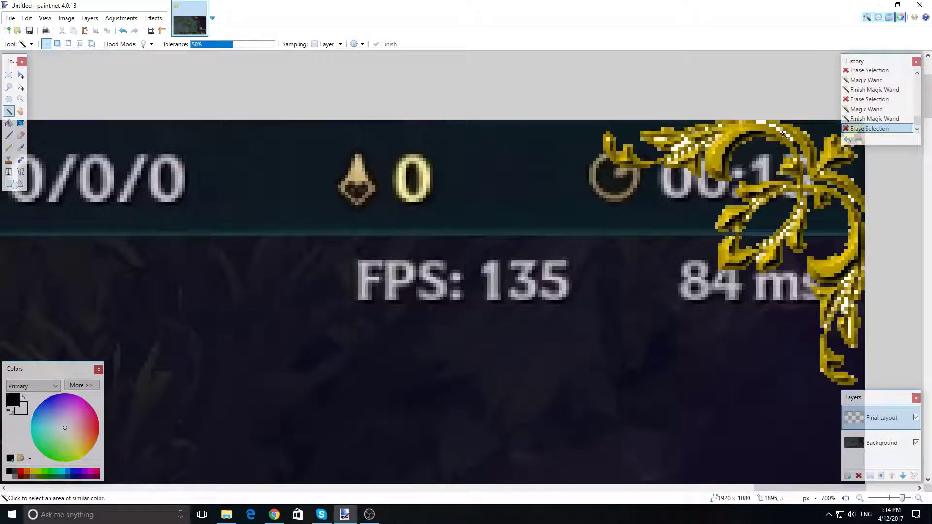
click(774, 127)
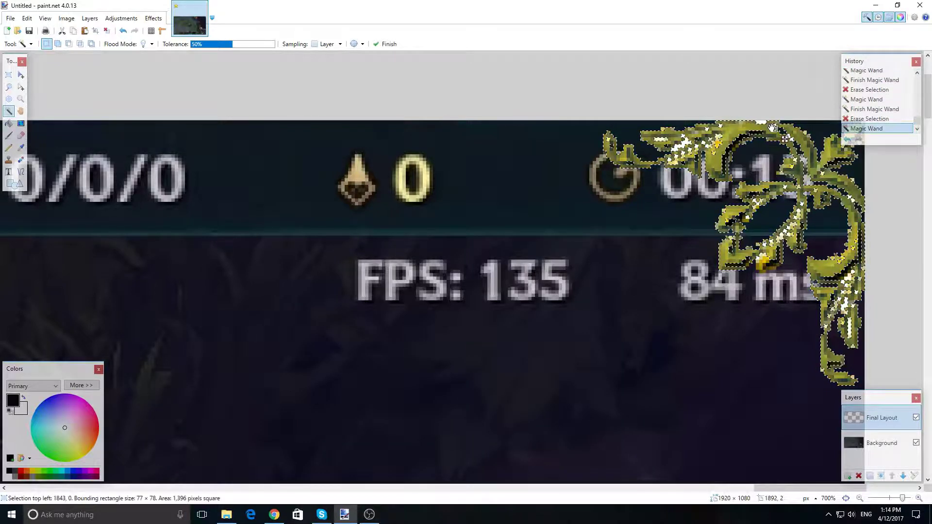
key(Delete)
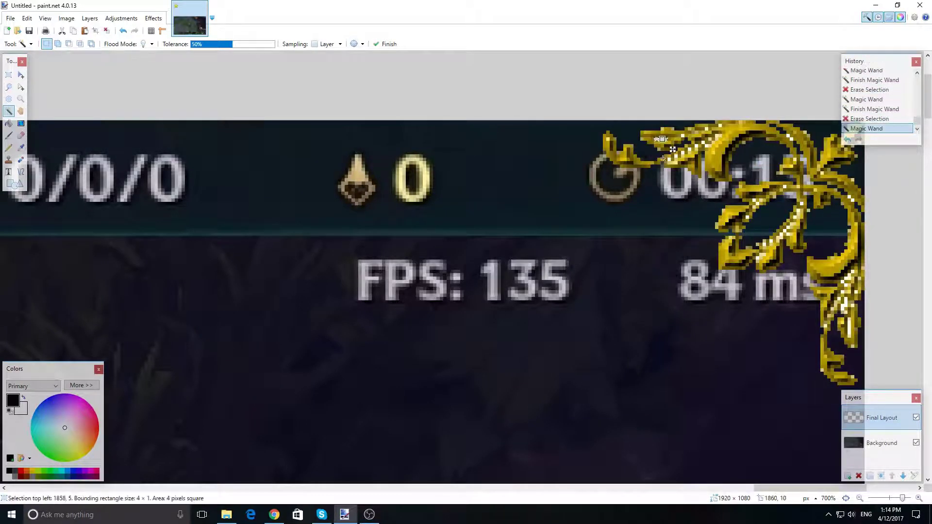
Erase the small white patch on the ornament's inner stem, undoing any wrong selection
click(796, 218)
key(ctrl+z)
click(798, 212)
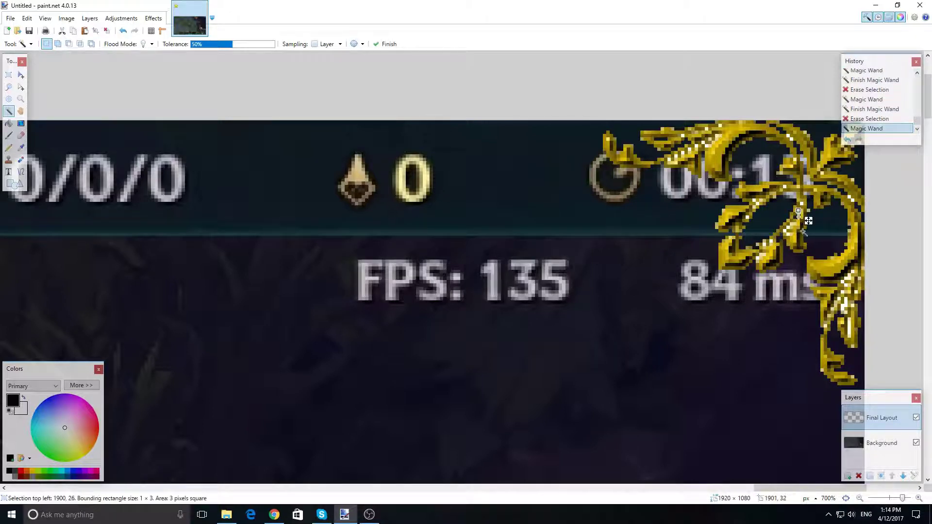
key(Delete)
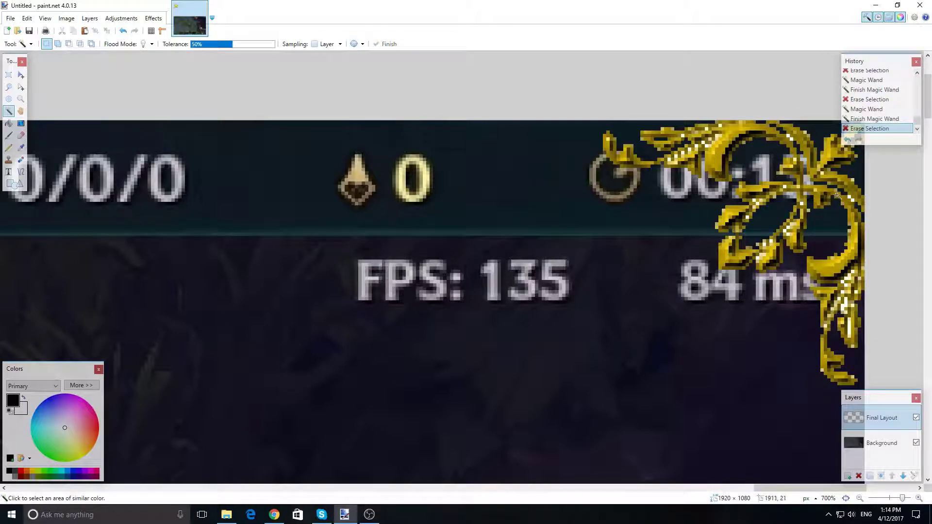
click(849, 201)
key(ctrl+z)
click(845, 498)
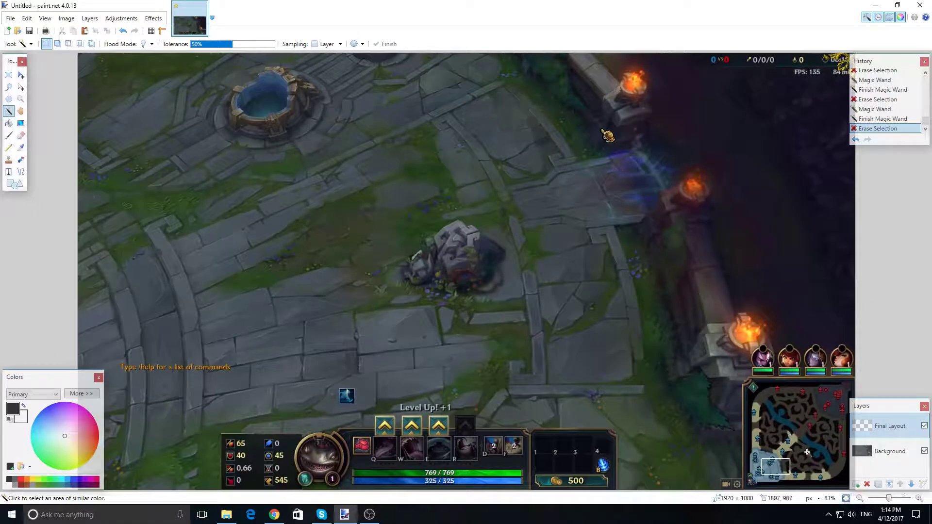
drag(874, 61, 856, 90)
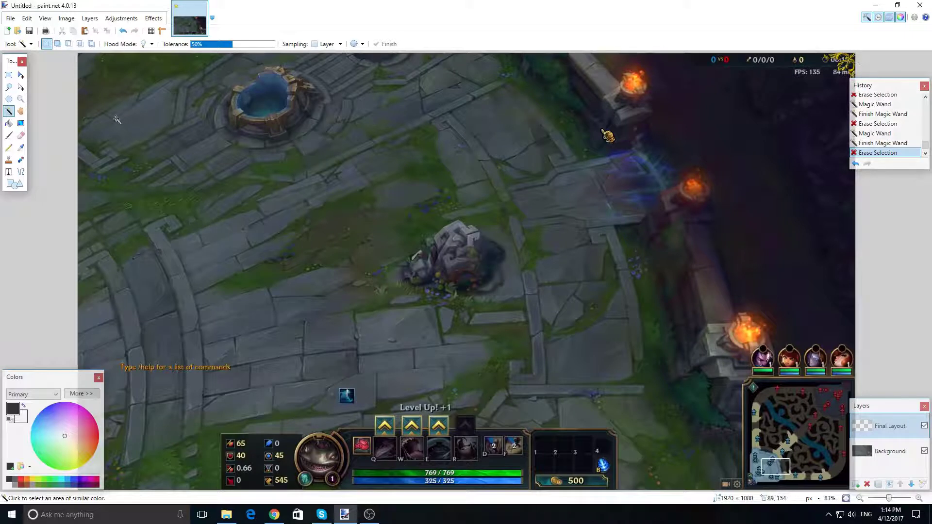
Copy the entire content of the Final Layout layer and paste it onto a new layer
click(21, 74)
key(ctrl+a)
click(656, 102)
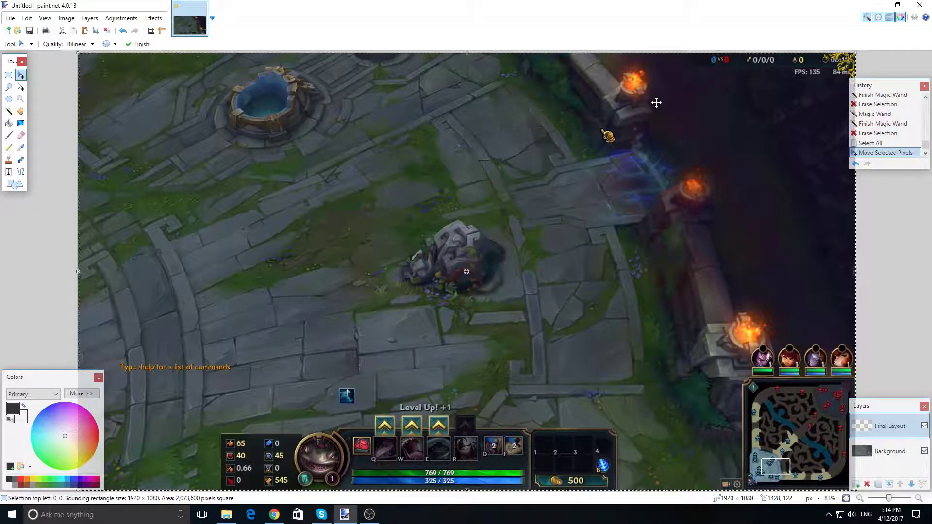
click(856, 484)
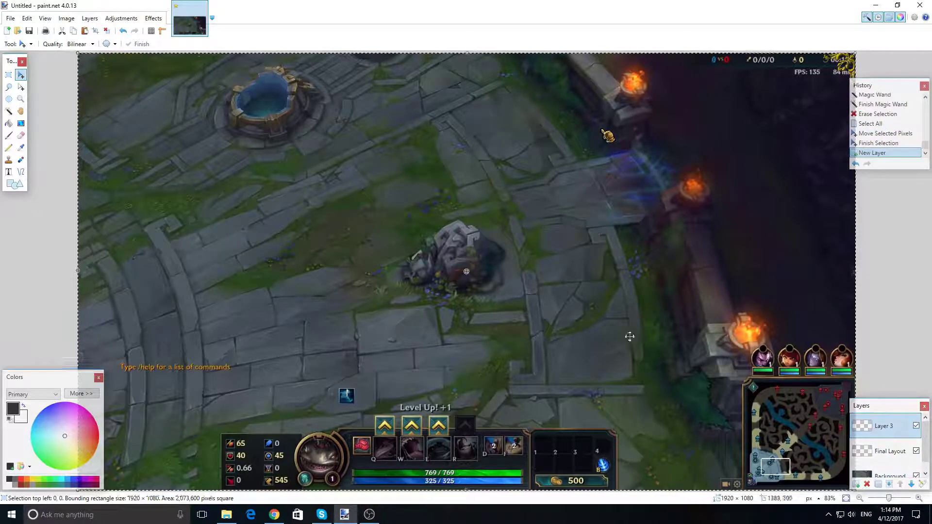
key(ctrl+v)
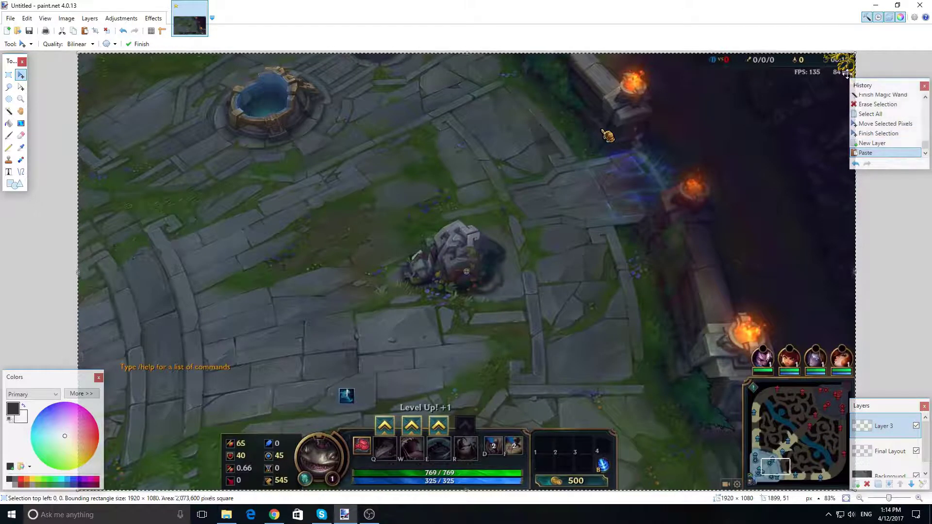
Flip the whole image horizontally, copy the mirrored ornament layer, and undo the flip
click(66, 18)
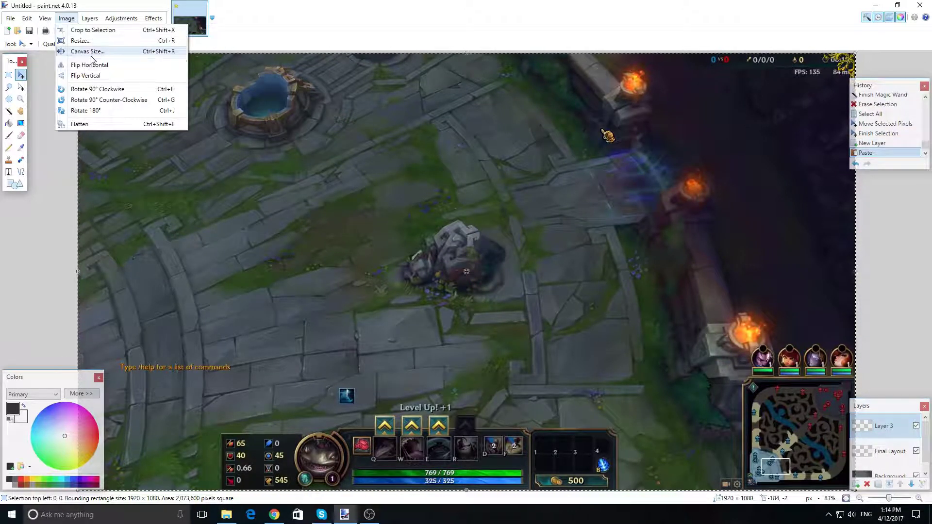
click(91, 64)
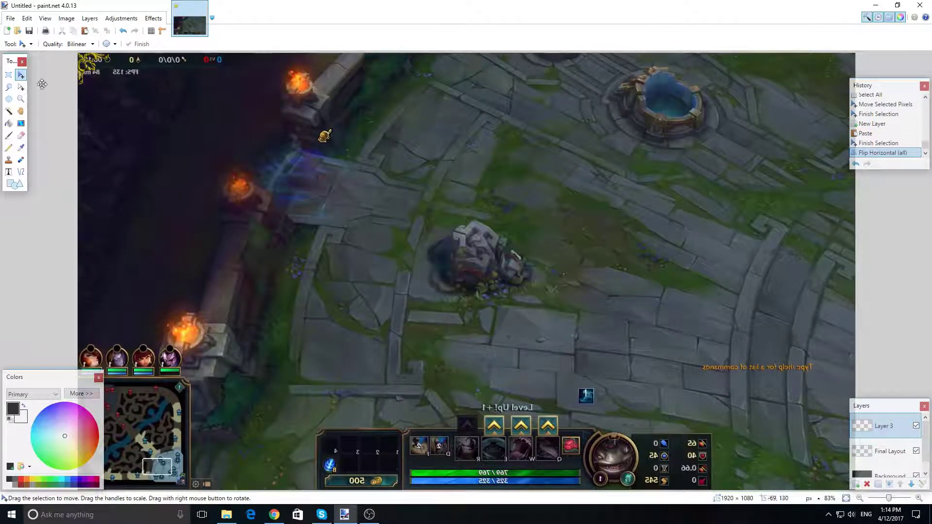
key(ctrl+a)
click(261, 139)
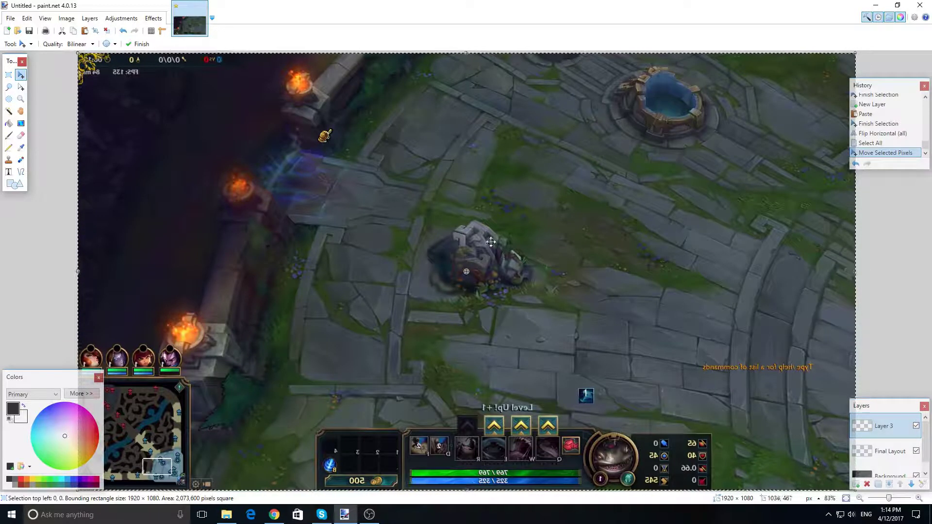
key(ctrl+z)
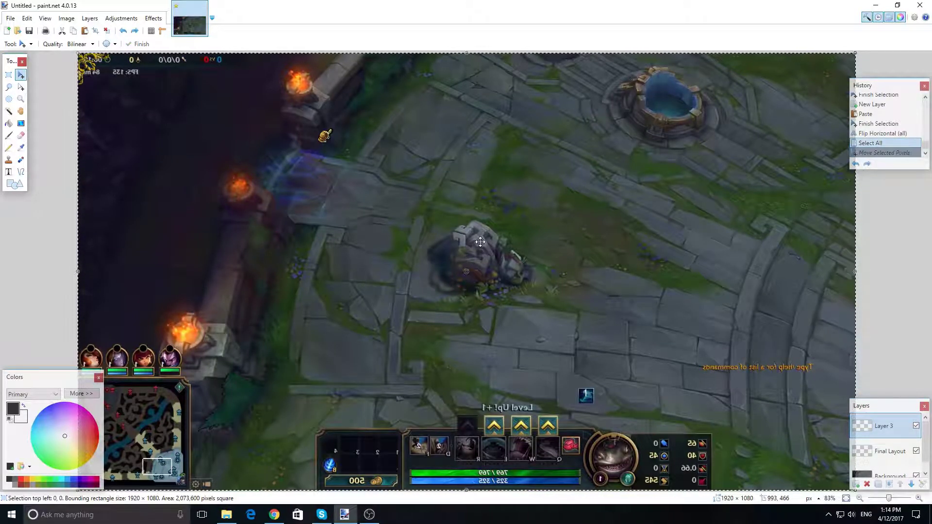
key(ctrl+z)
key(ctrl+z)
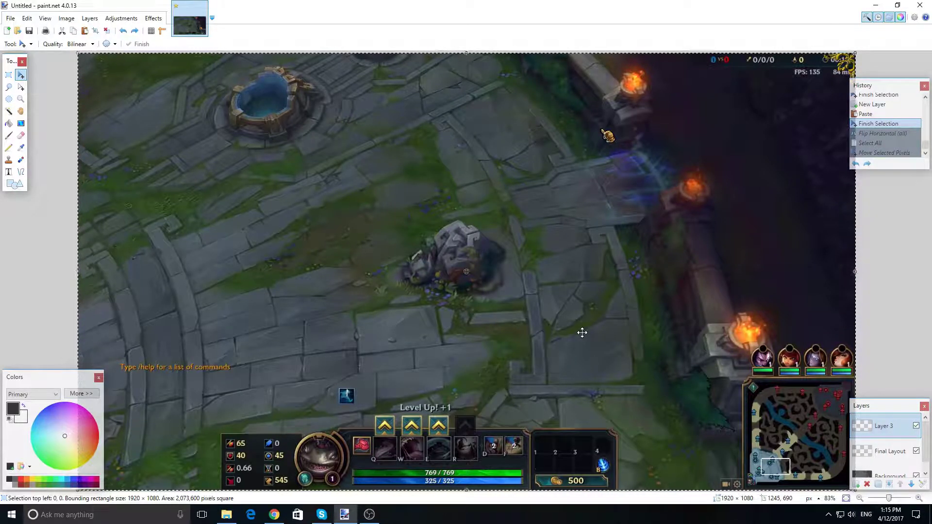
Paste the mirrored corner ornament onto Layer 3 and merge that layer down into Final Layout
key(ctrl+v)
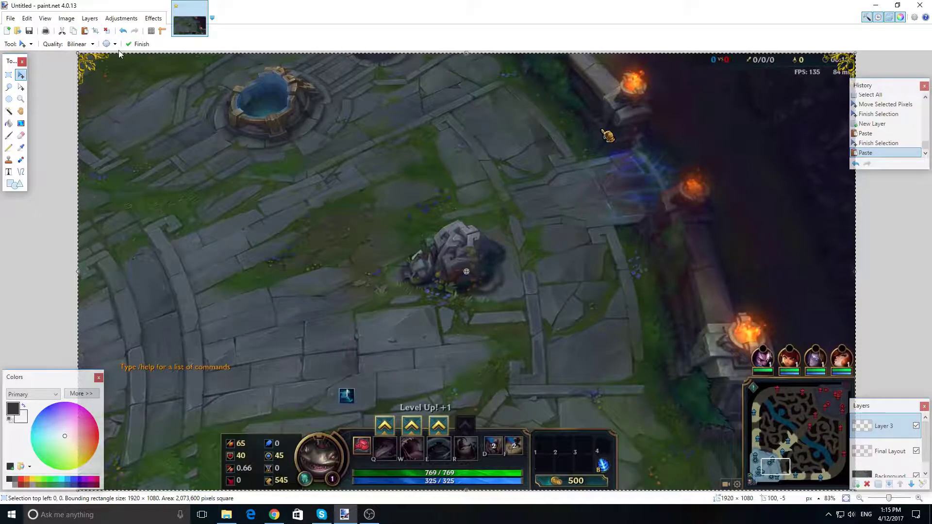
click(111, 32)
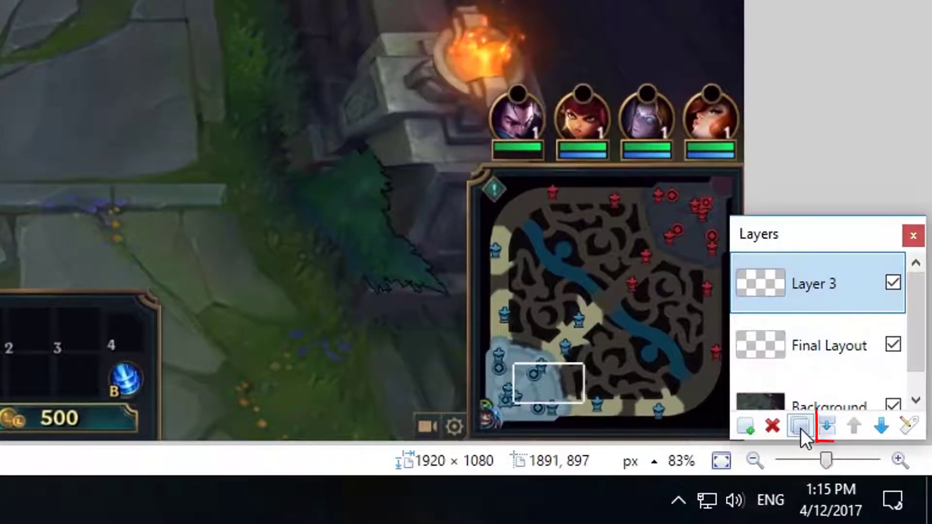
click(826, 426)
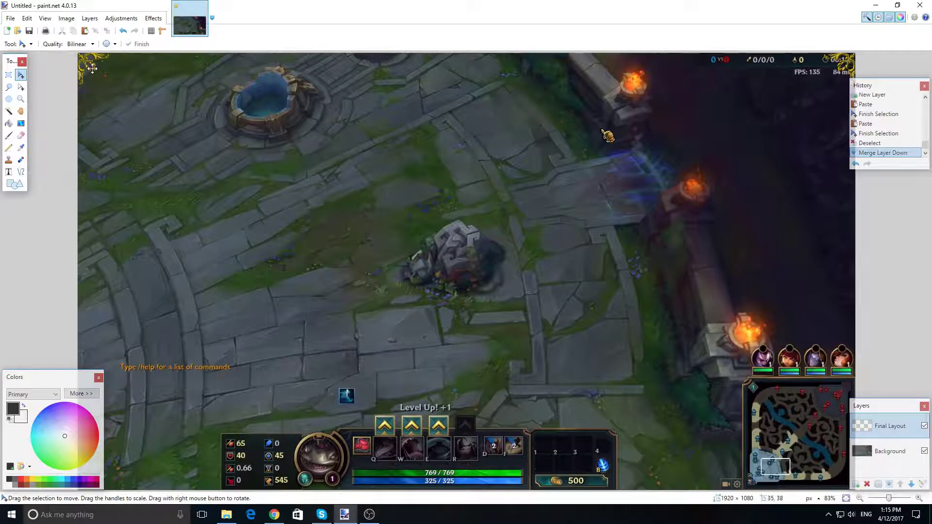
Sample the corner ornament's gold as the primary color and add a new layer for drawing shapes
click(21, 148)
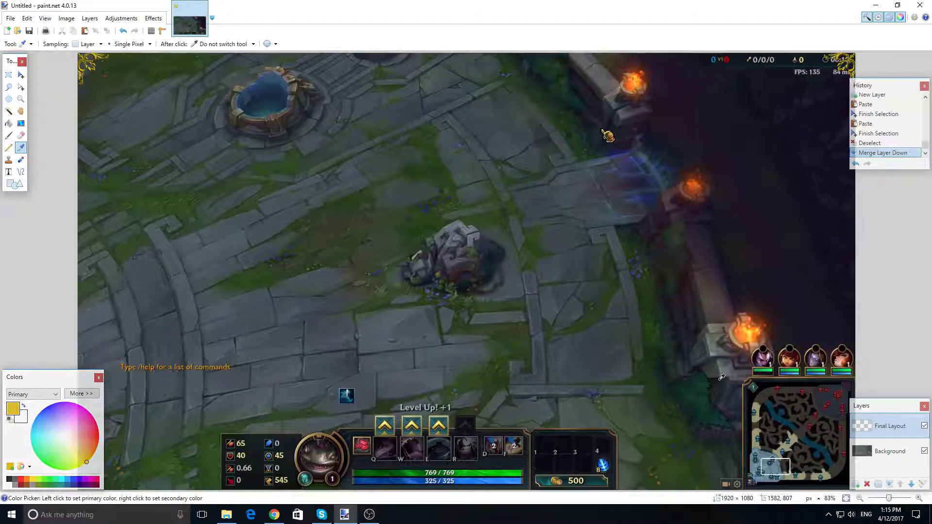
click(856, 484)
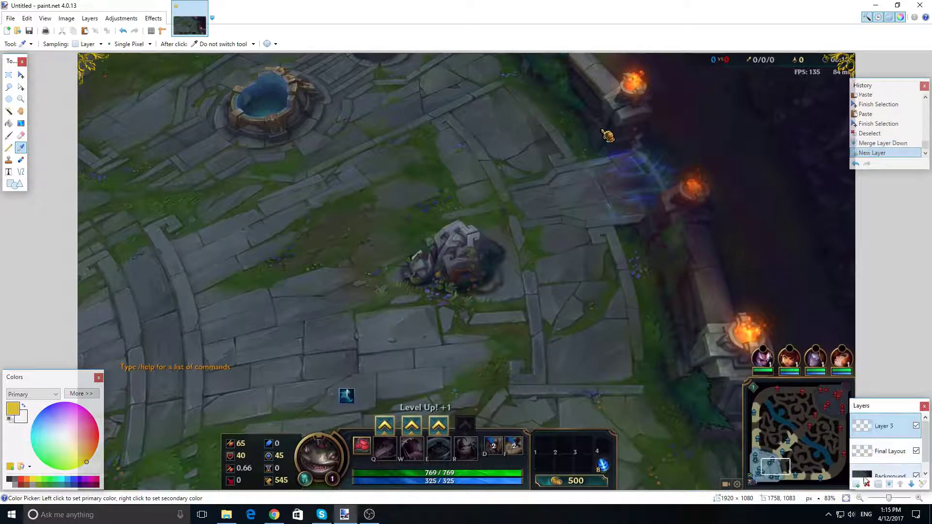
click(14, 184)
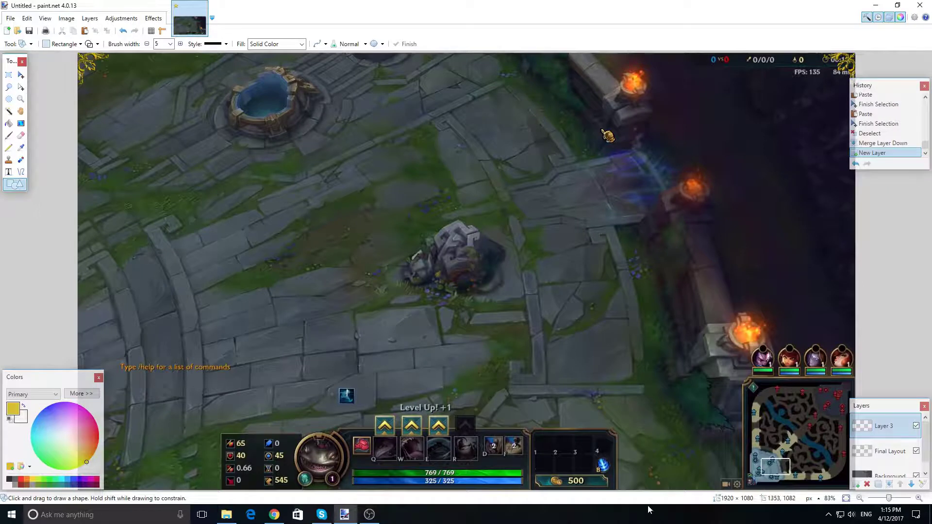
click(169, 43)
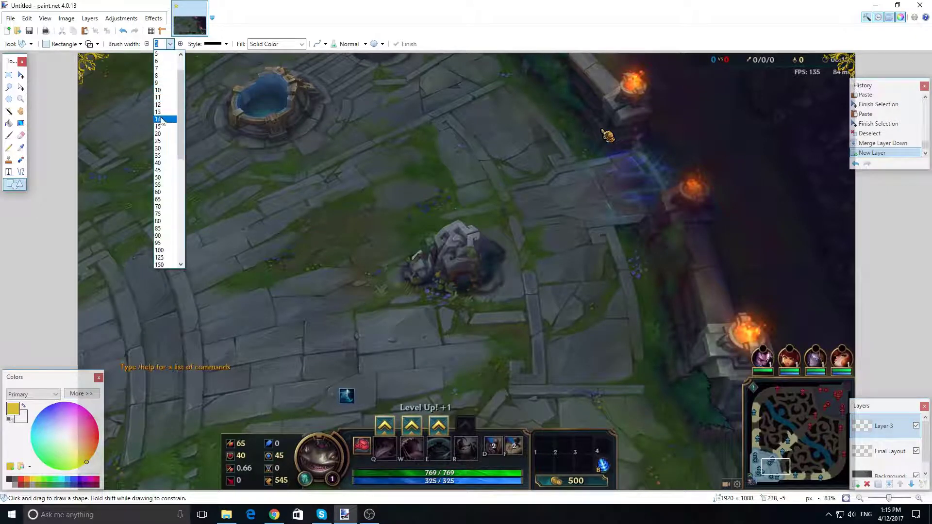
scroll(159, 79, up, 2)
click(159, 77)
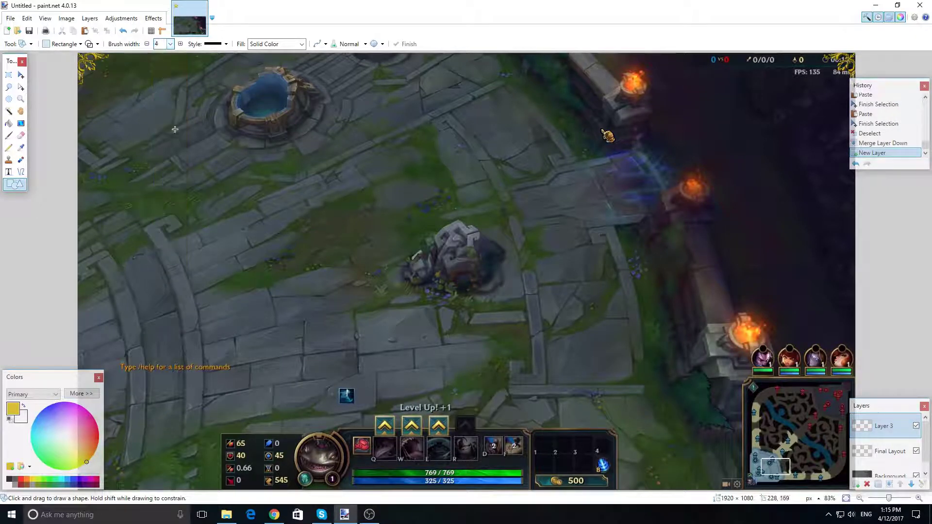
click(181, 43)
click(146, 44)
click(146, 44)
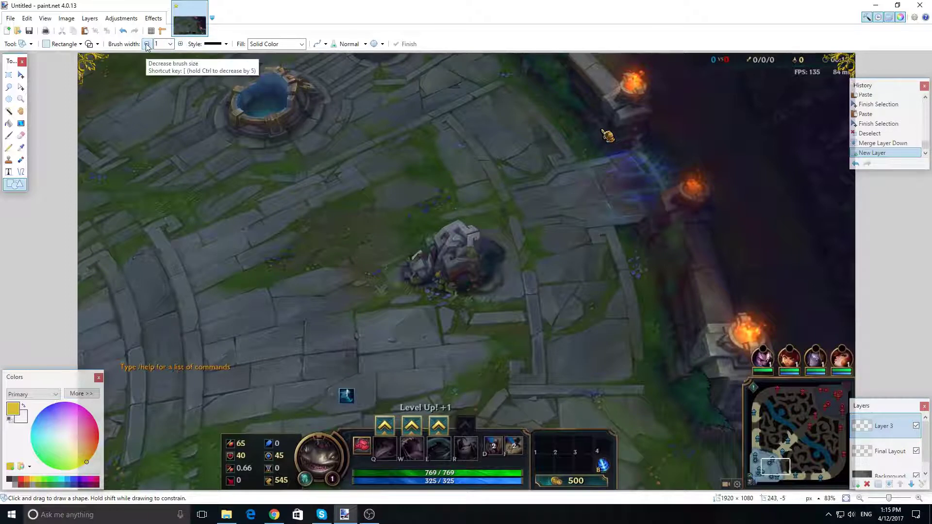
click(146, 43)
click(146, 44)
drag(252, 327, 446, 369)
click(170, 44)
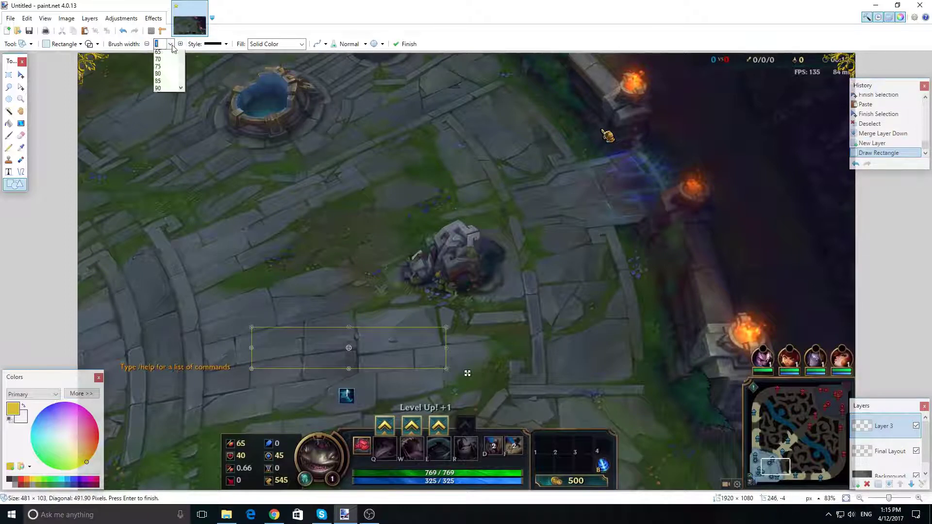
click(165, 84)
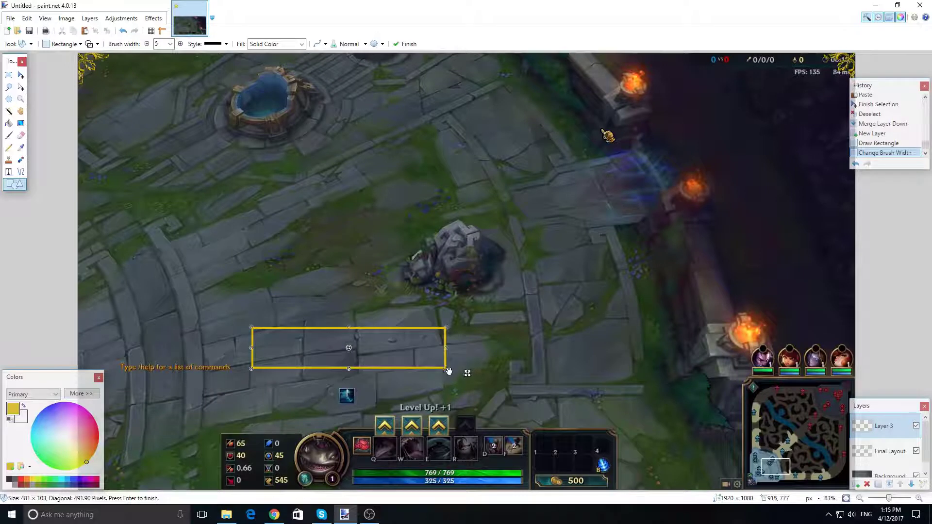
drag(467, 375, 472, 376)
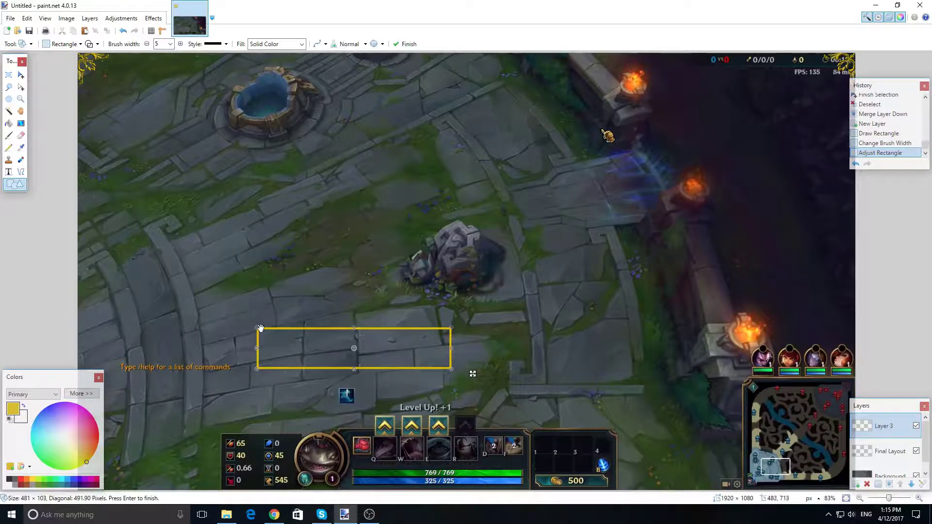
key(ctrl+z)
key(ctrl+z)
key(ctrl+z)
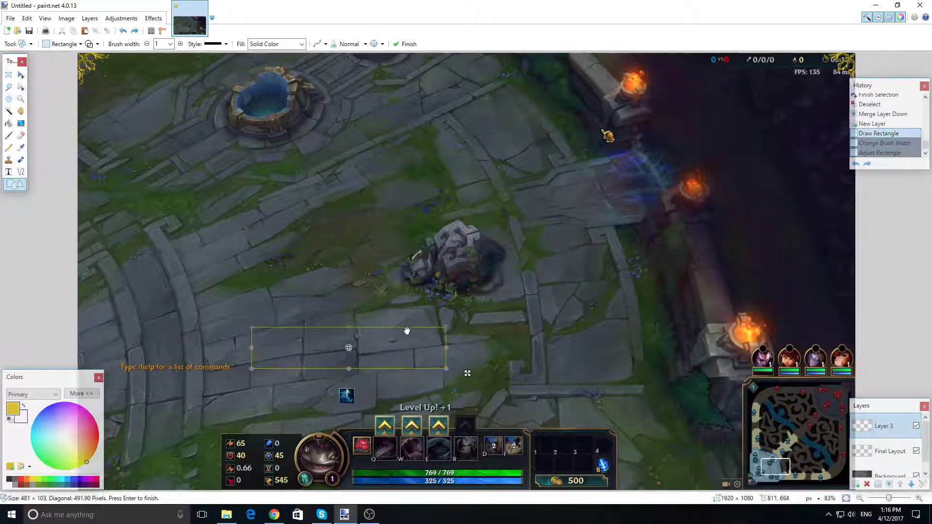
Draw a gold rectangle outline about 983 × 157 px around the champion HUD with brush width 5
click(181, 44)
click(180, 45)
click(180, 44)
click(180, 44)
click(180, 45)
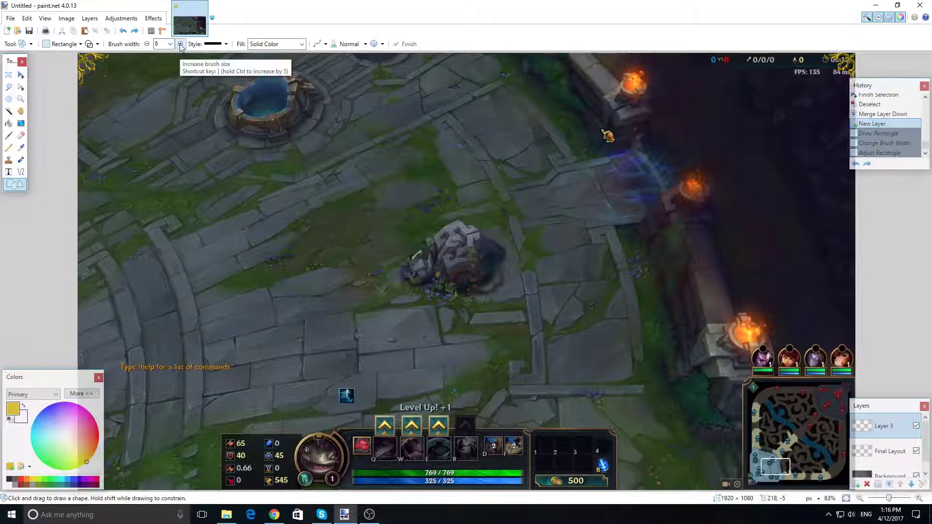
click(148, 45)
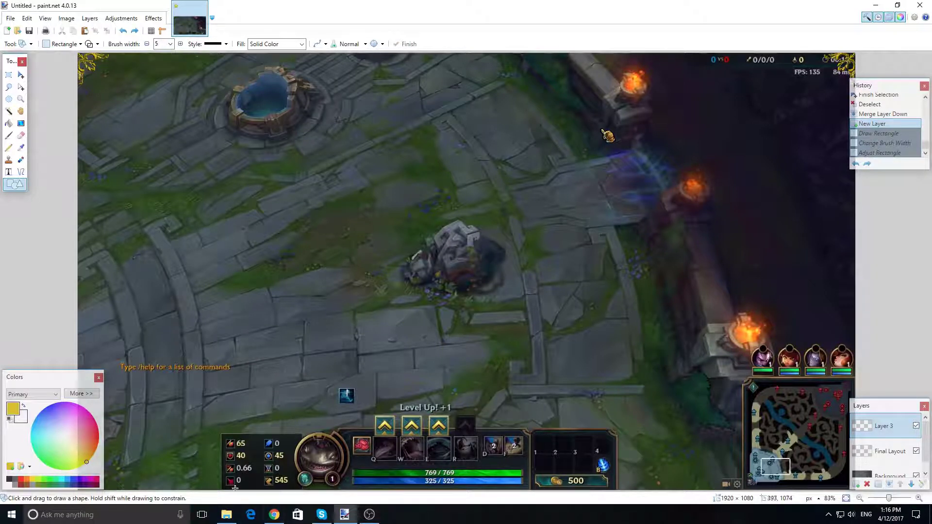
mouse_move(221, 490)
mouse_down()
mouse_move(240, 430)
mouse_move(618, 427)
mouse_up()
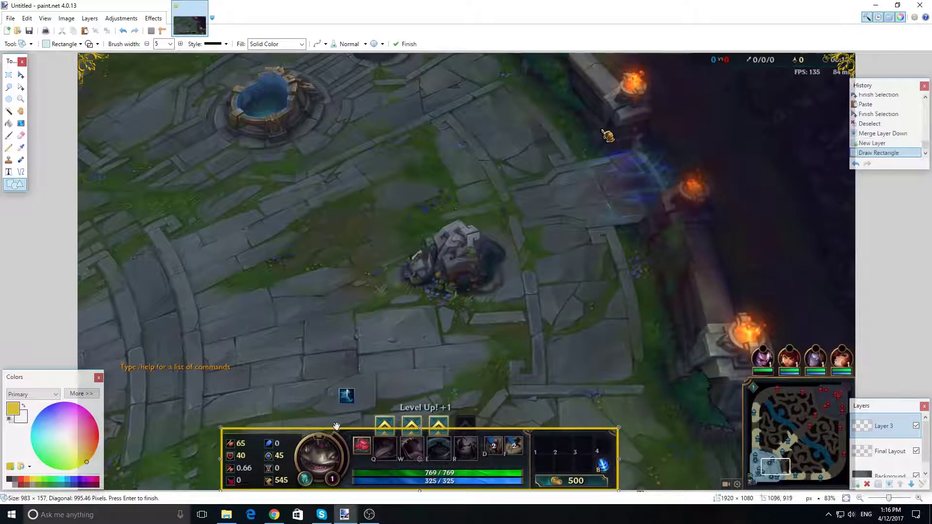
Erase the outline's upper edge above the stats and champion portrait using a rectangular selection about 313 × 58 px
click(9, 75)
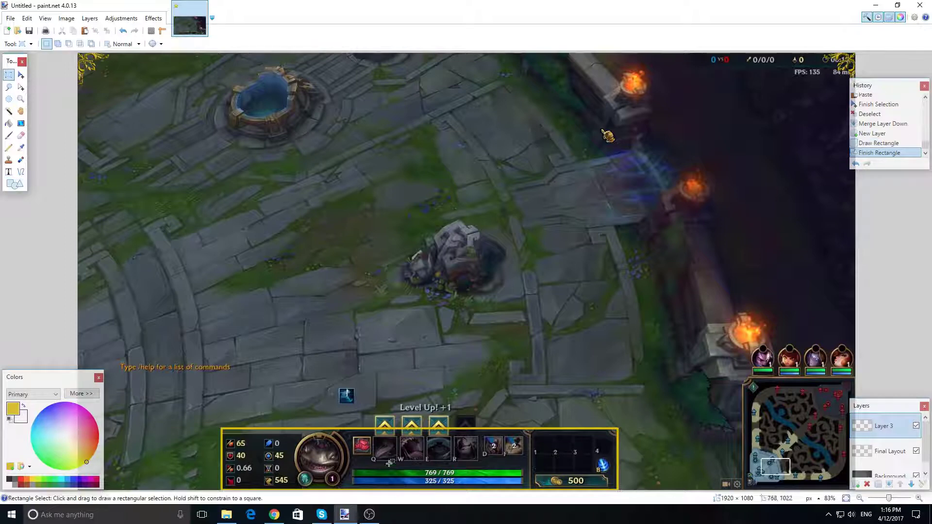
ctrl+scroll(340, 437, up, 3)
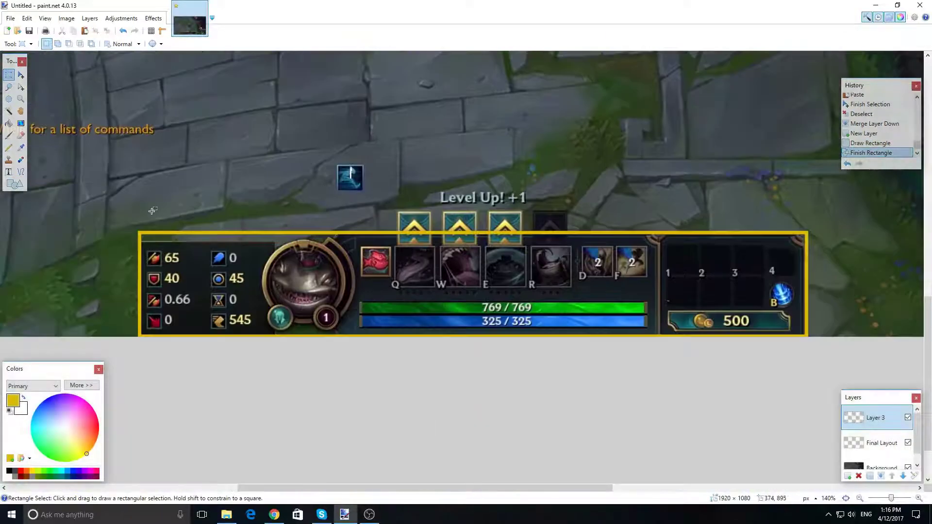
drag(123, 202, 336, 242)
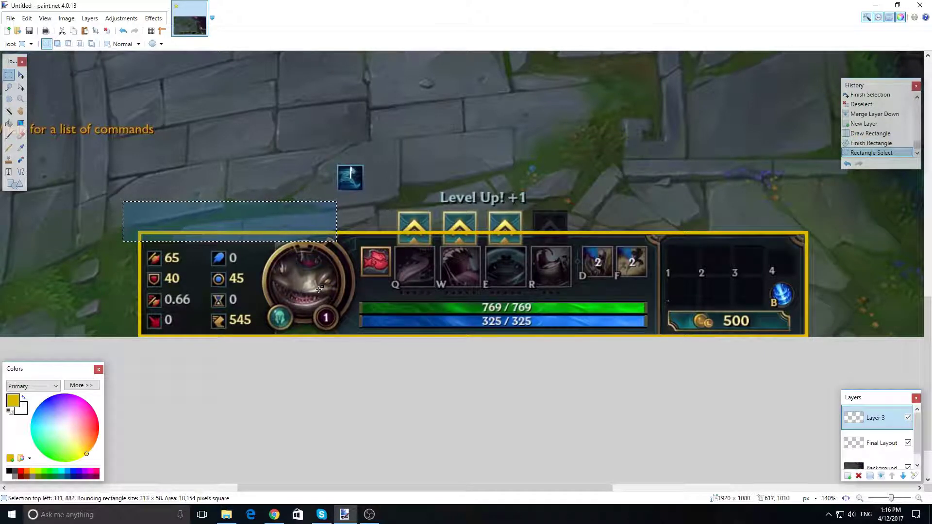
key(Delete)
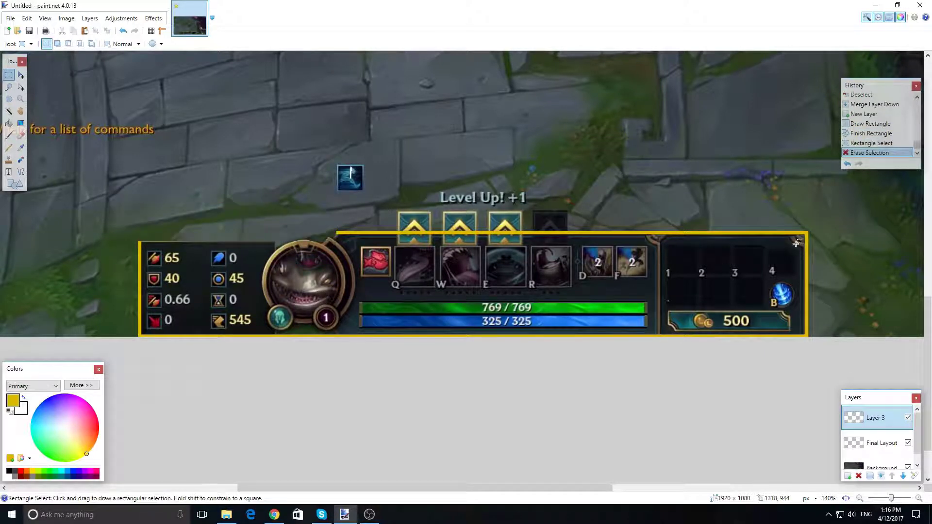
Erase the outline's upper-right corner beside the item slots using small rectangular selections
drag(803, 224, 806, 235)
key(Delete)
key(Delete)
key(Delete)
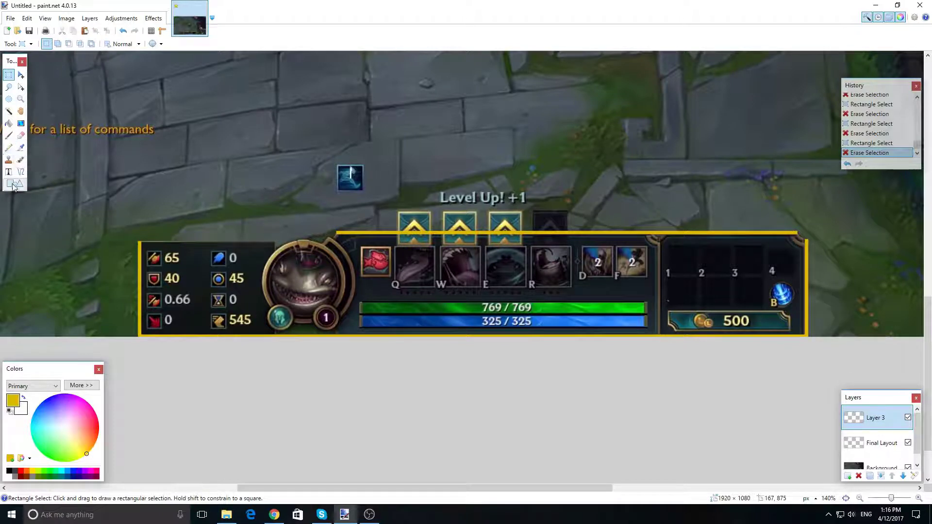
Draw a gold line about 202 px long along the stats panel's upper edge and a 17 px vertical line at its right end
click(20, 171)
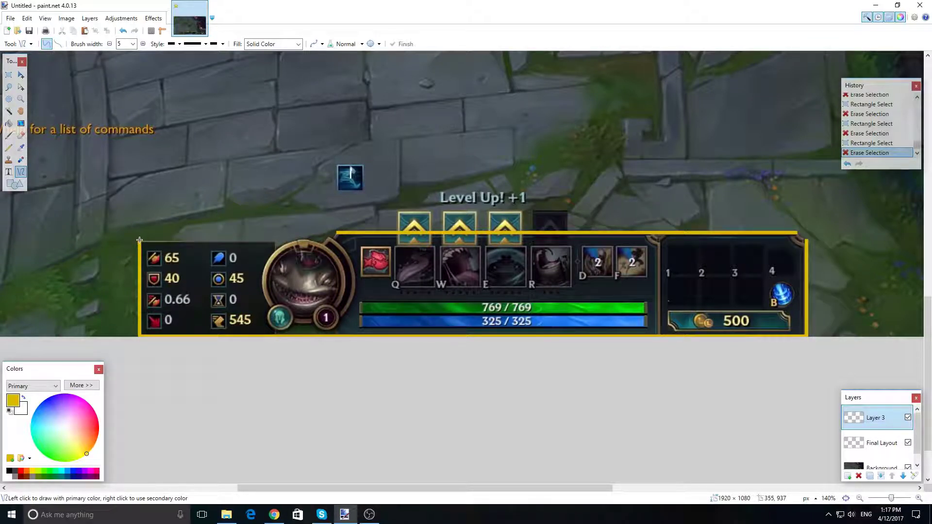
drag(140, 240, 274, 240)
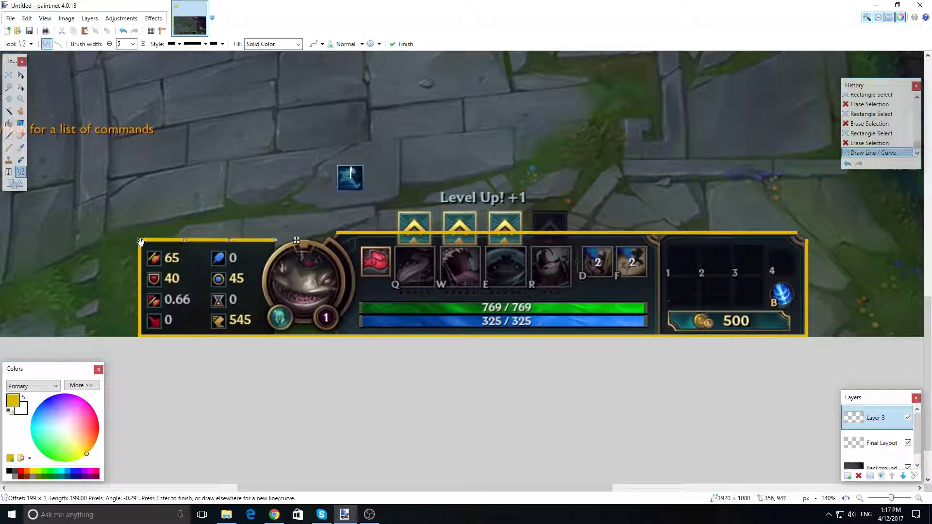
drag(140, 241, 137, 240)
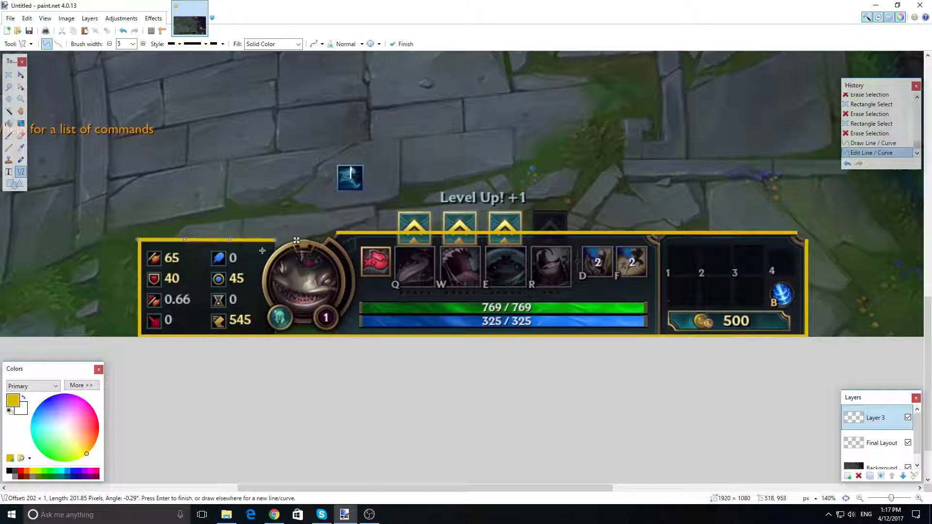
drag(276, 250, 276, 241)
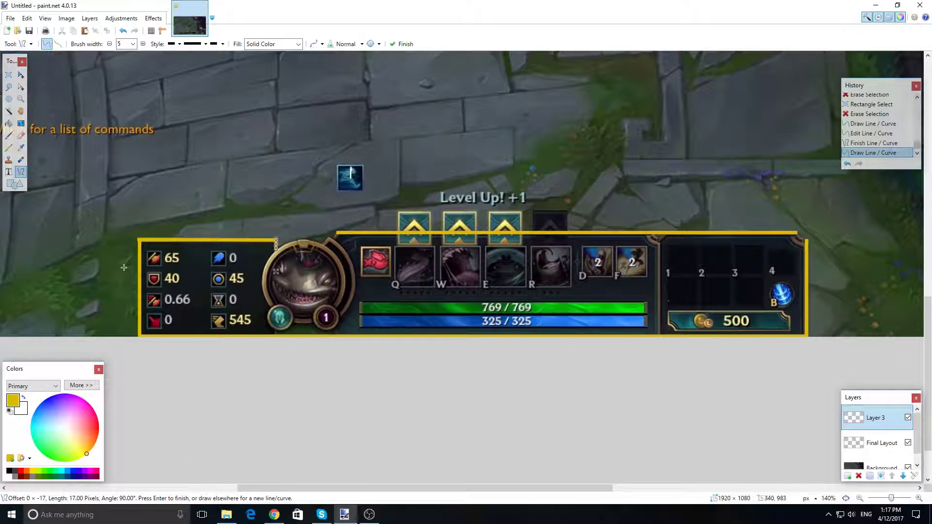
Erase the stray pixels around the outline's upper-left corner beside the stats panel using a small rectangular selection
key(s)
drag(120, 216, 138, 278)
key(Delete)
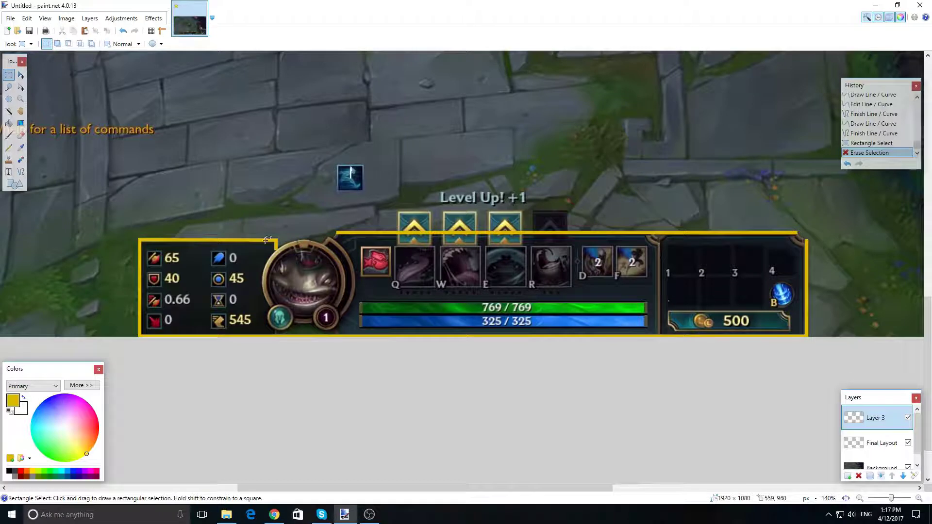
Make an elliptical selection about 138 × 138 px around the champion portrait and fill it with gold
click(9, 98)
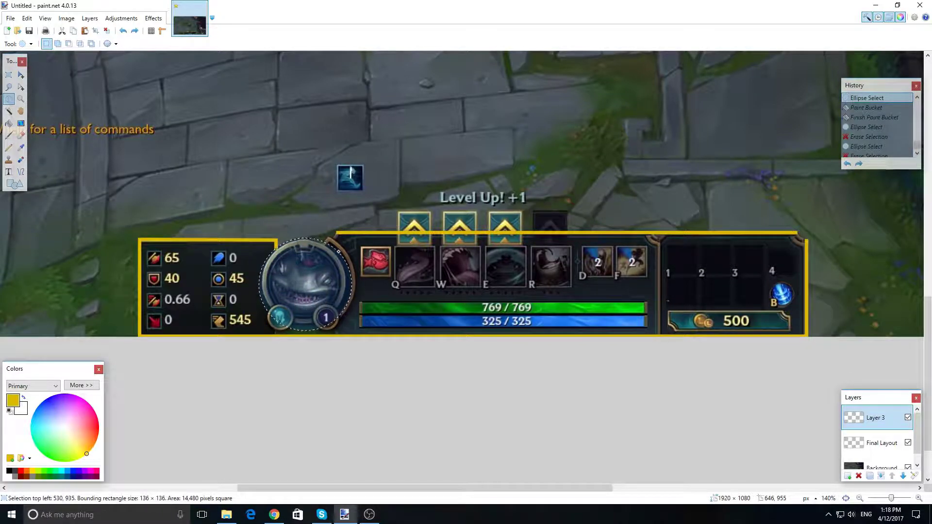
drag(338, 251, 338, 249)
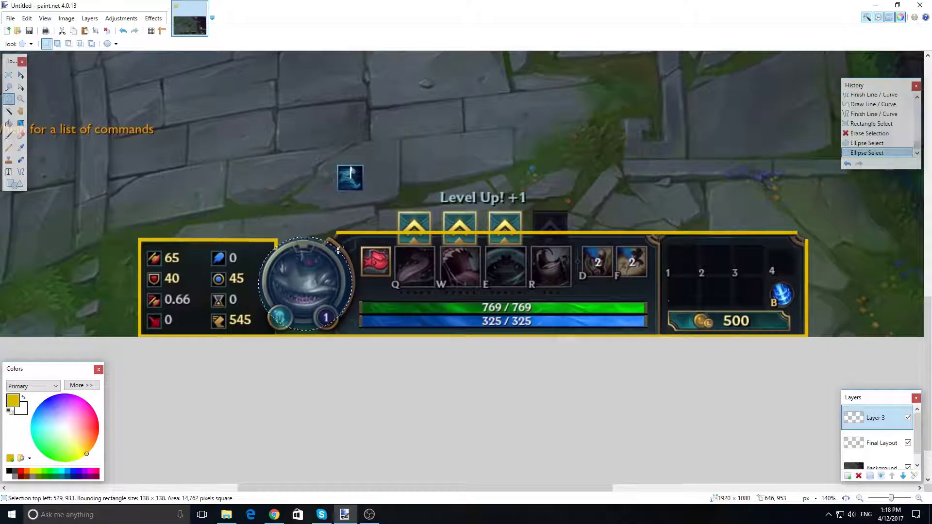
click(9, 123)
click(318, 277)
Erase the inside of the gold circle over the portrait with elliptical selections about 126 px and 124 × 125 px to form a ring
click(9, 99)
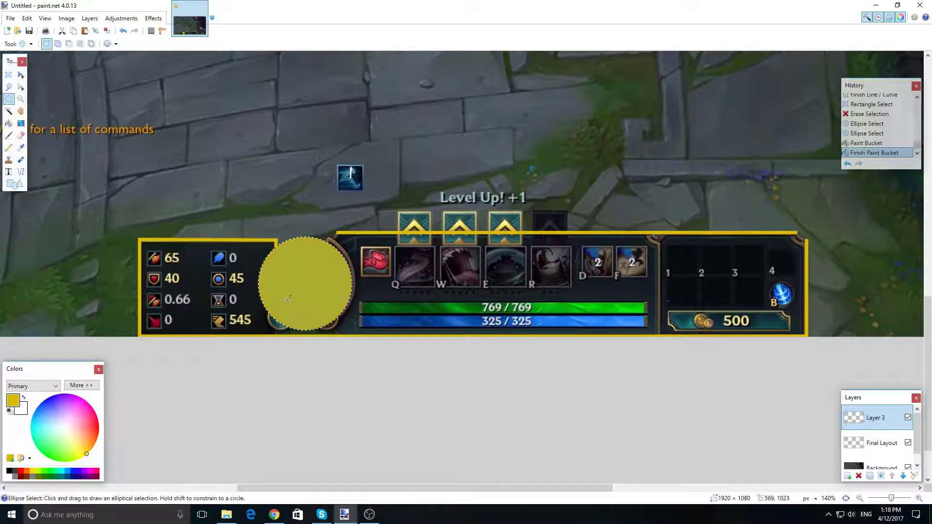
drag(270, 333, 347, 255)
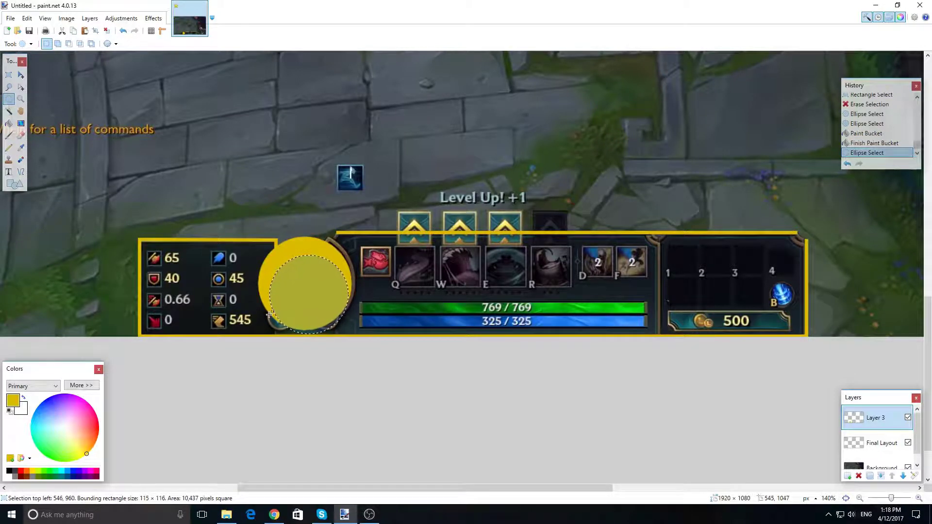
drag(269, 314, 335, 268)
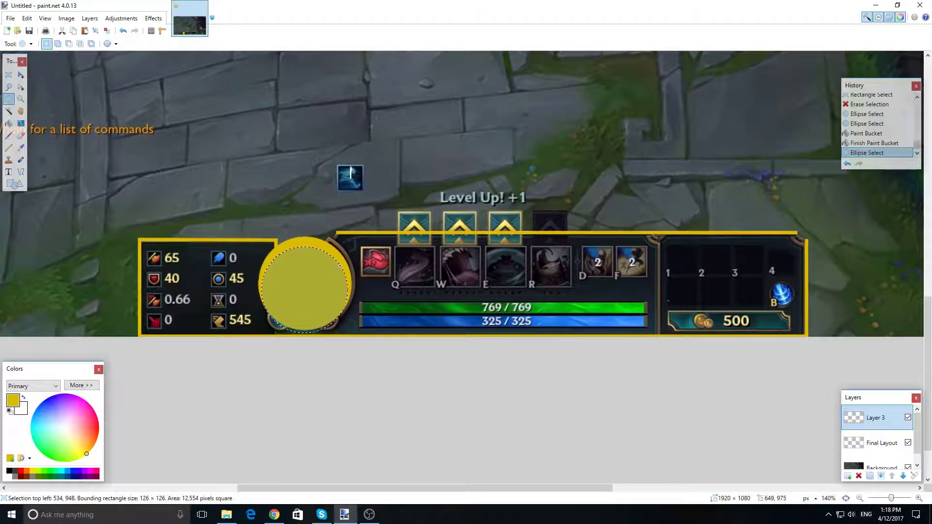
drag(340, 266, 340, 266)
key(Delete)
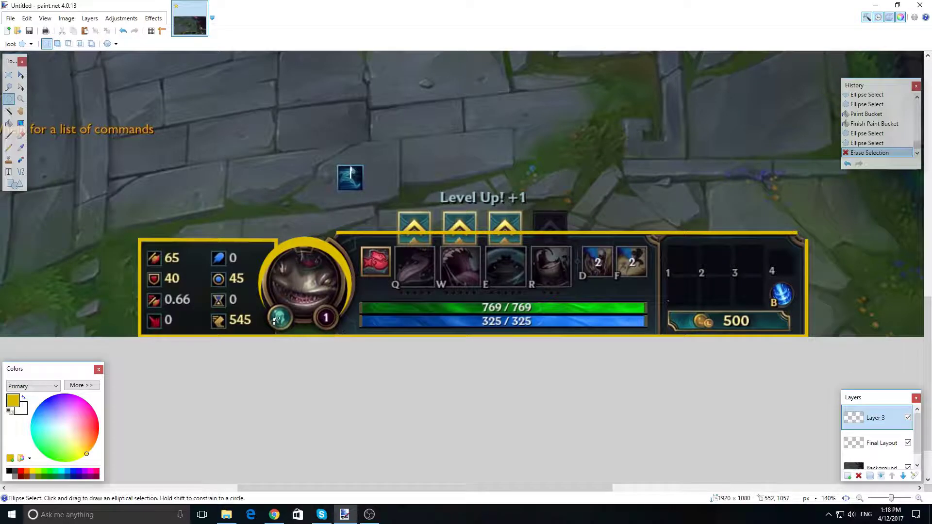
drag(276, 318, 342, 266)
drag(275, 312, 337, 259)
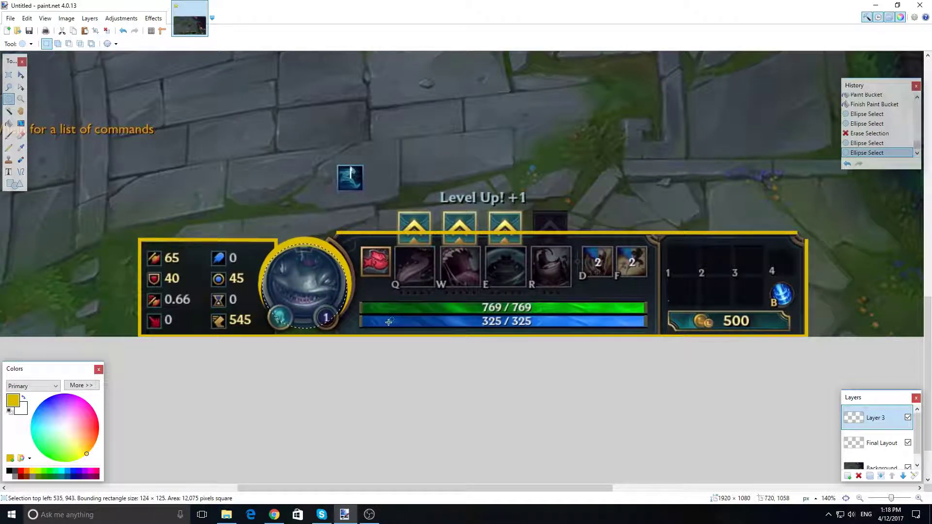
key(Delete)
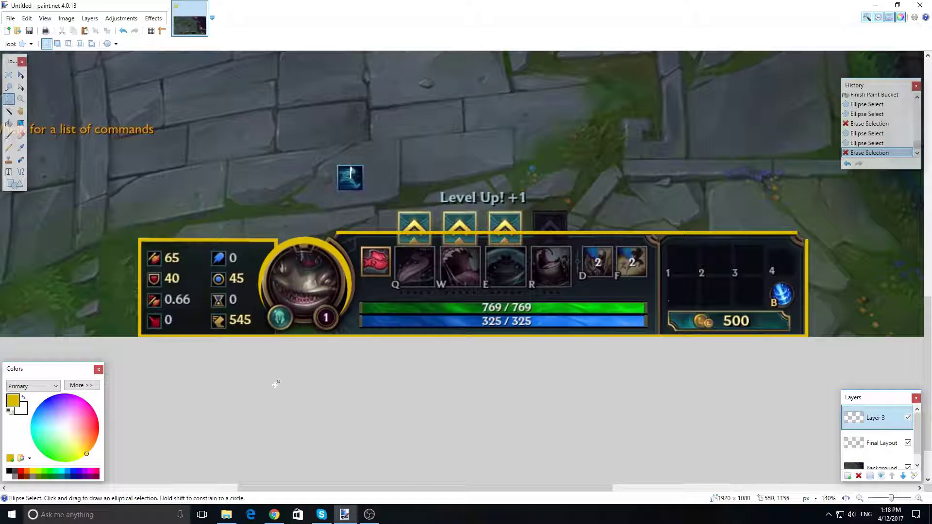
Erase the portrait ring's lower half and the outline beneath it using a rectangular selection about 206 × 85 px, and deselect
click(7, 77)
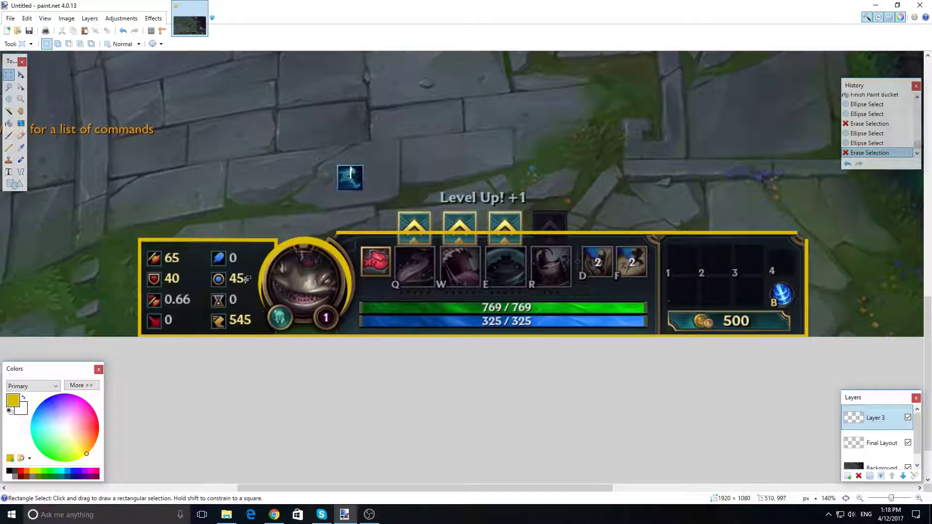
drag(246, 279, 387, 337)
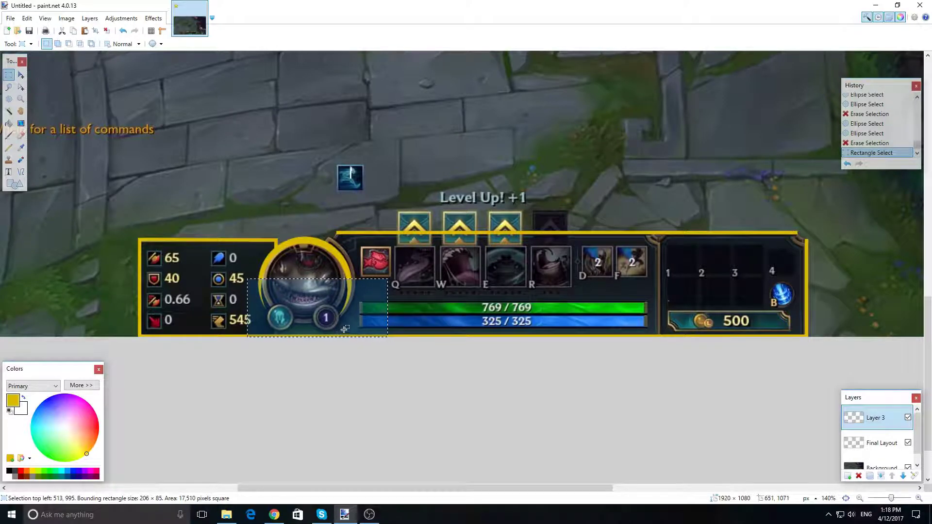
key(Delete)
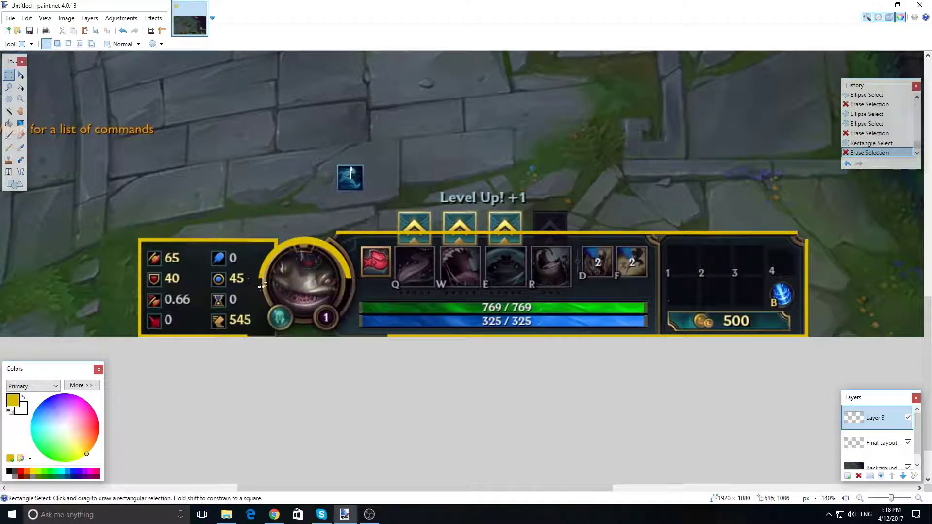
click(300, 323)
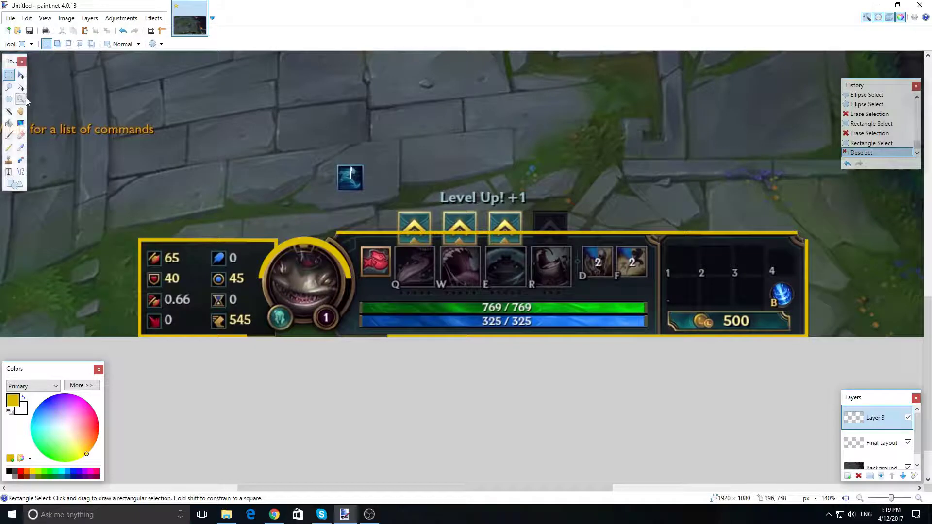
Paint short gold strokes with a 5 px brush joining the portrait ring to the upper edge and closing the corner beside the item slots
click(8, 136)
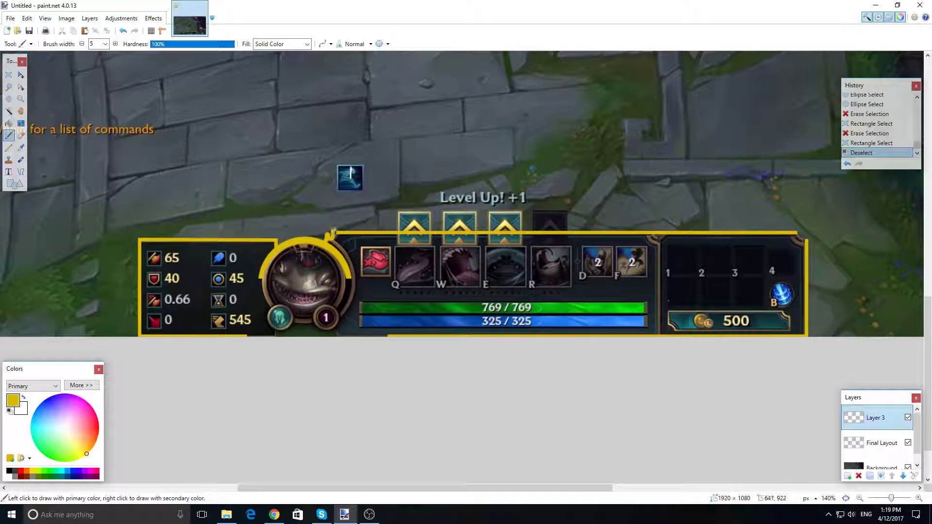
click(331, 233)
key(ctrl+z)
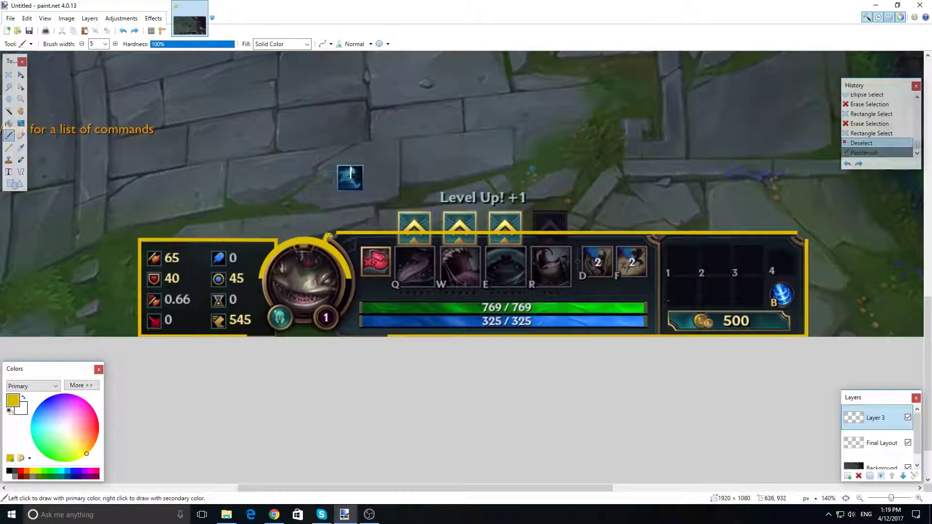
click(332, 236)
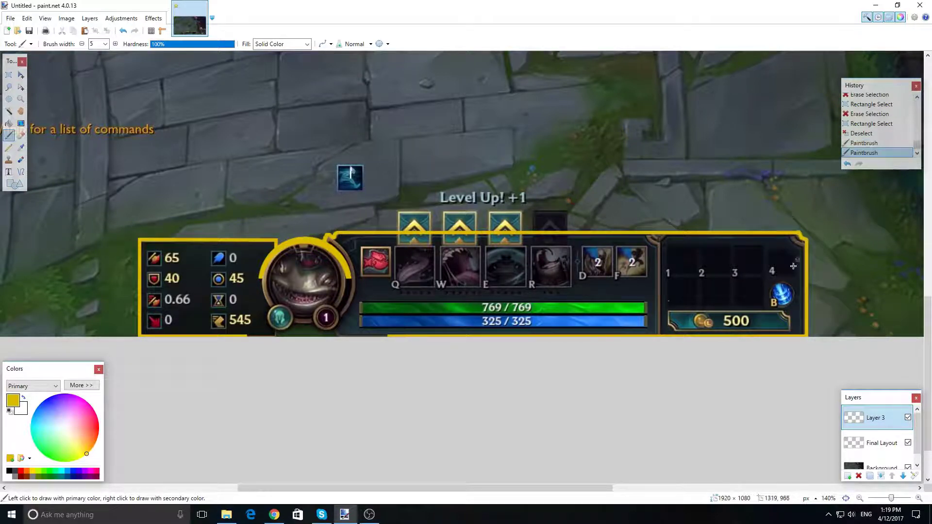
drag(802, 253, 802, 225)
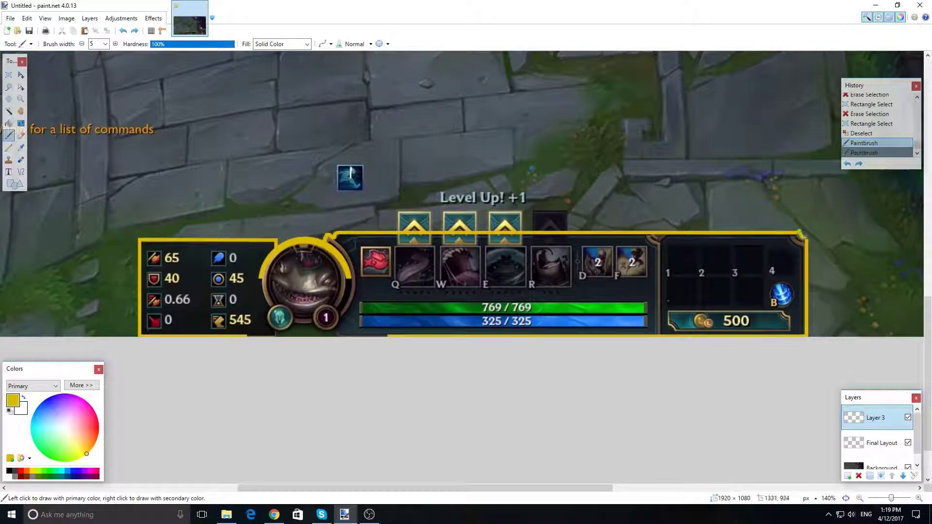
key(ctrl+y)
key(ctrl+z)
key(ctrl+y)
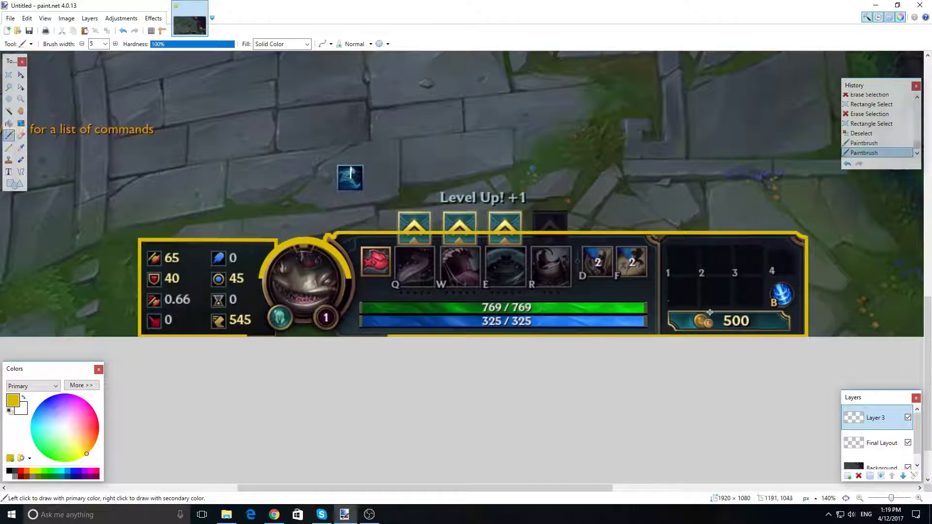
Try to draw a gold rectangle outline in the gap between the champion HUD and the minimap
click(846, 498)
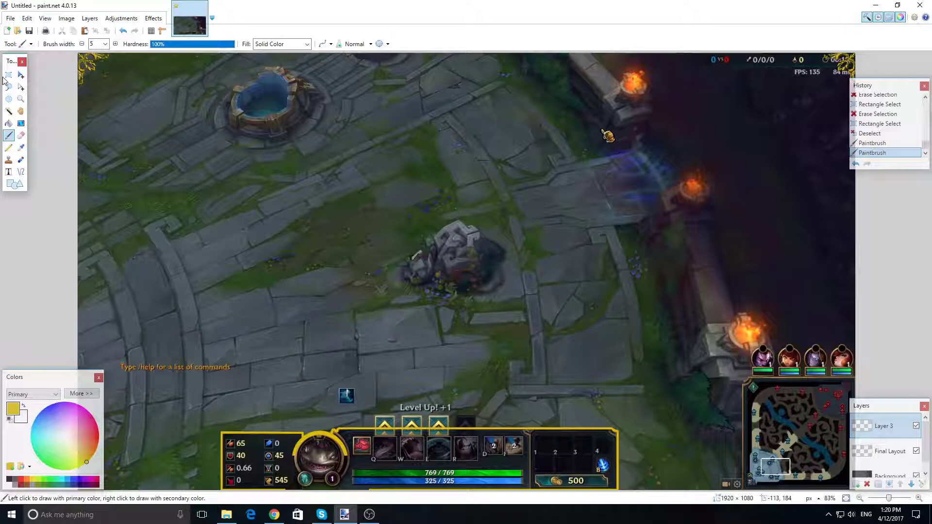
click(14, 184)
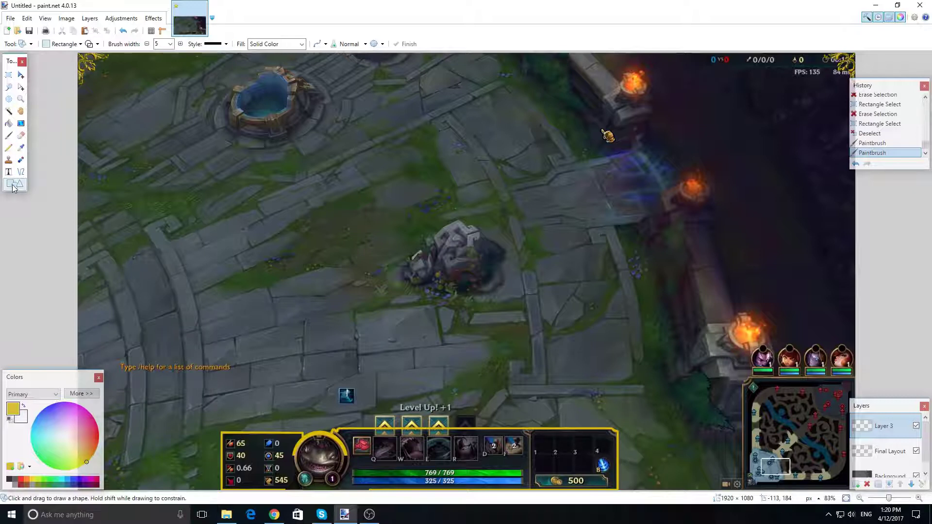
click(618, 489)
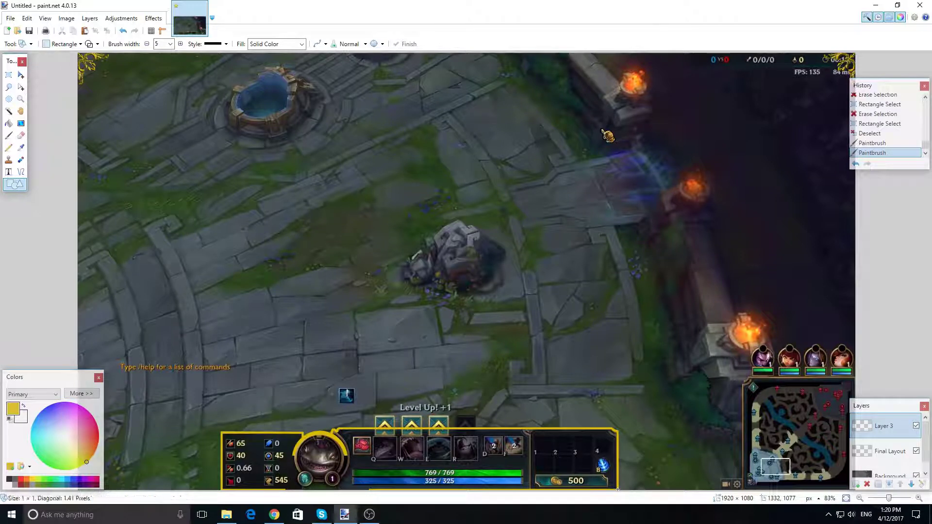
mouse_move(618, 489)
mouse_down()
mouse_move(636, 429)
mouse_move(682, 388)
mouse_up()
key(ctrl+z)
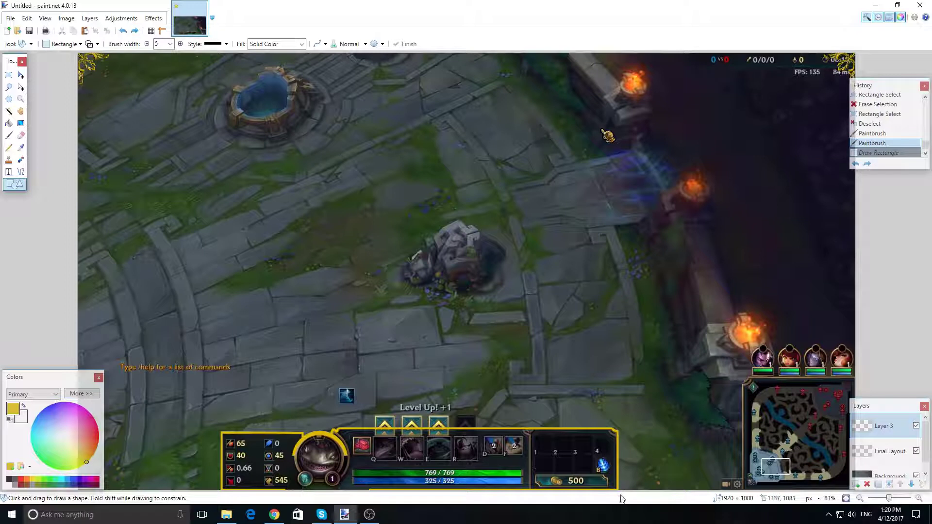
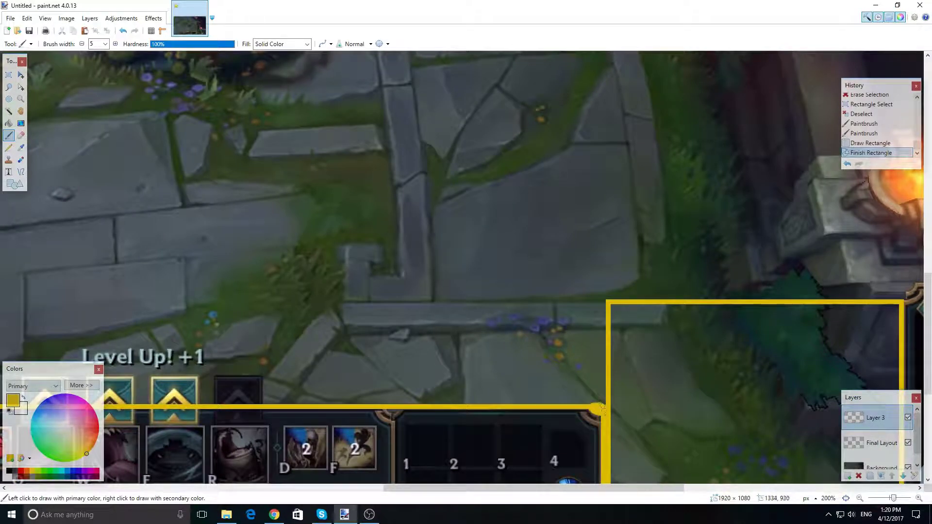
Touch up the HUD outline's corner above the item slots with small gold brush strokes, undoing the unwanted ones
drag(605, 416, 604, 415)
key(ctrl+z)
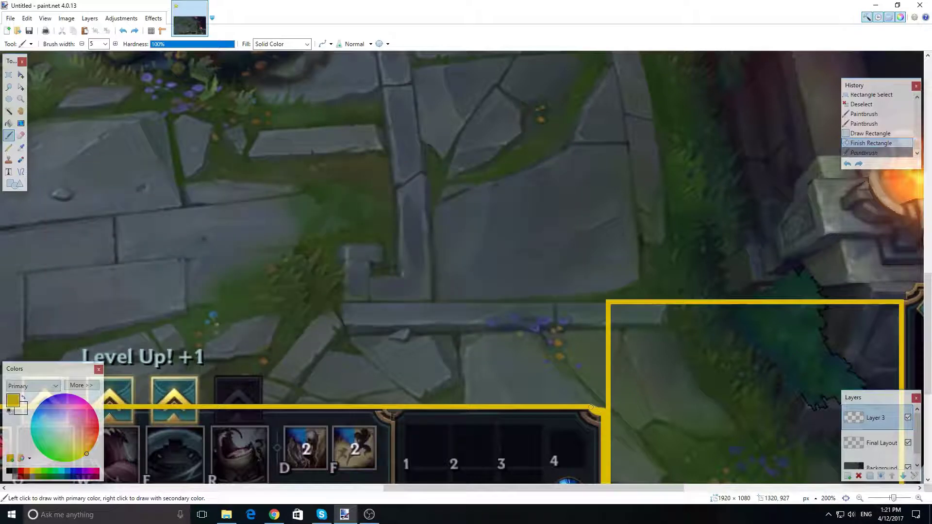
key(ctrl+y)
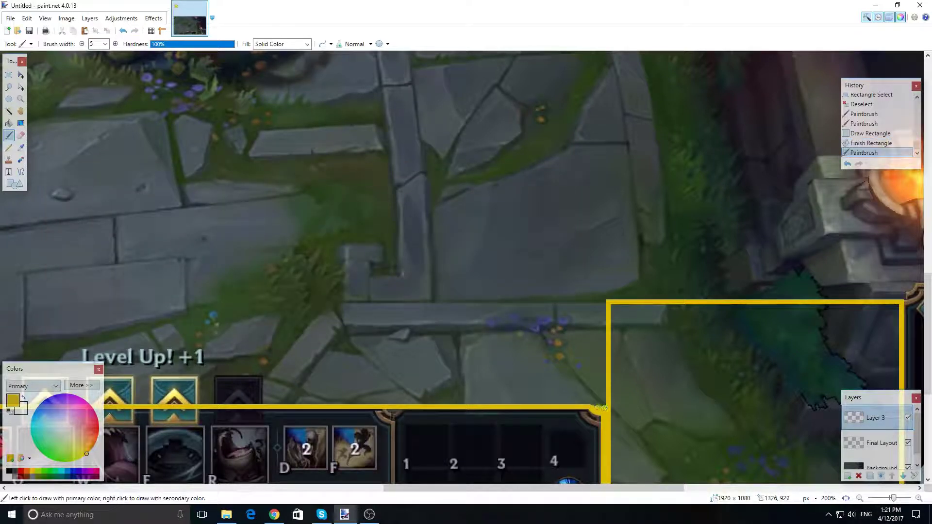
mouse_move(593, 407)
mouse_down()
mouse_move(603, 409)
mouse_move(601, 422)
mouse_up()
key(ctrl+z)
key(ctrl+z)
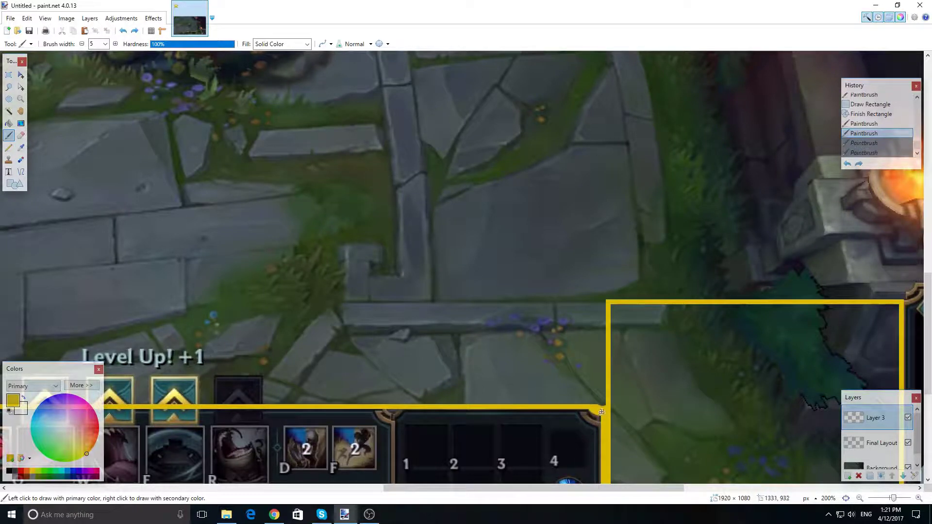
drag(603, 408, 602, 412)
click(599, 409)
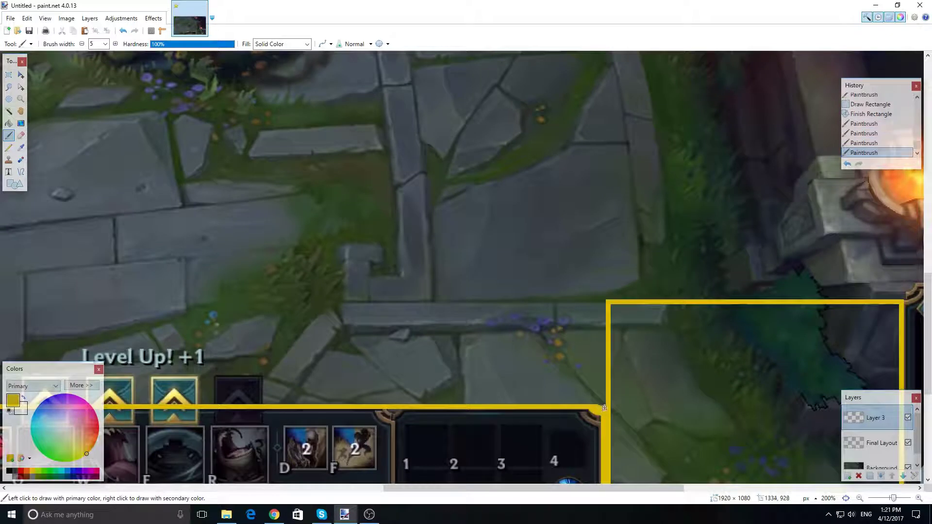
click(596, 408)
click(602, 406)
key(ctrl+z)
key(ctrl+z)
key(ctrl+z)
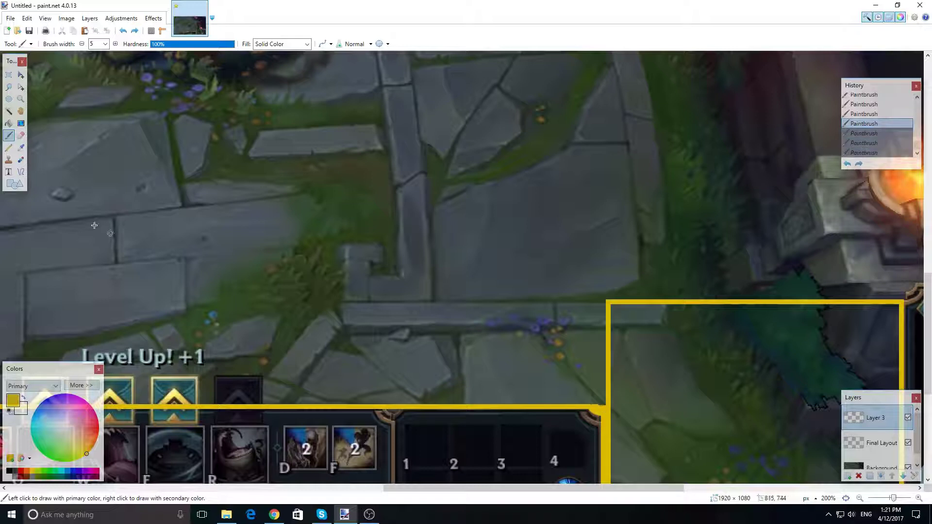
Draw a gold line about 18 px long along the upper edge at the HUD outline's corner above the item slots
click(21, 172)
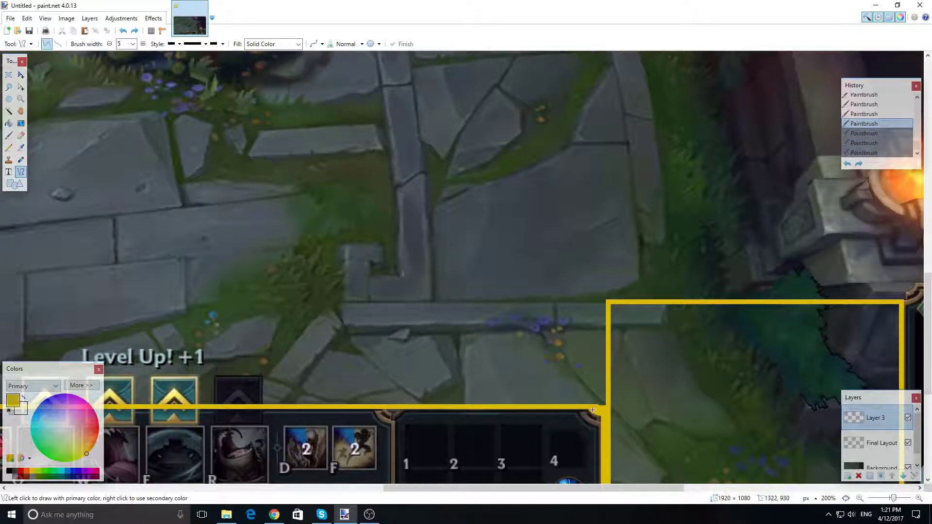
drag(589, 408, 605, 407)
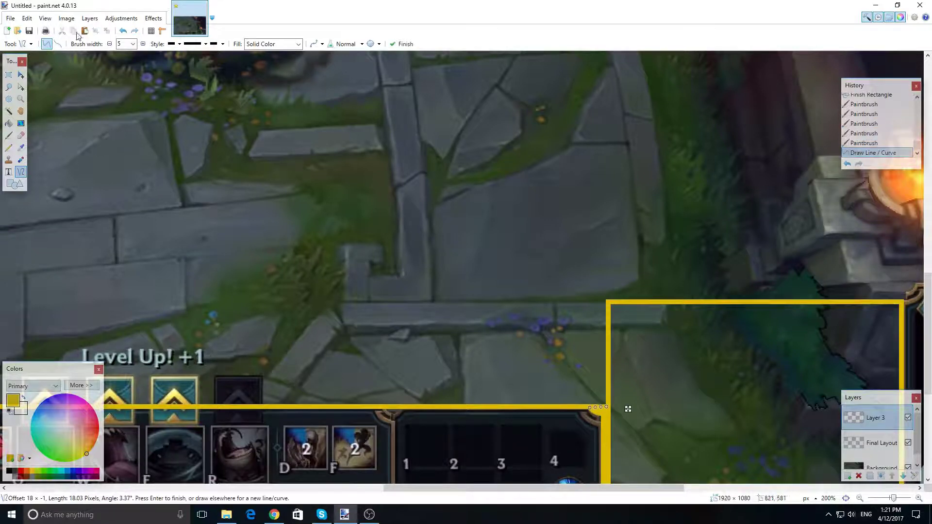
click(9, 135)
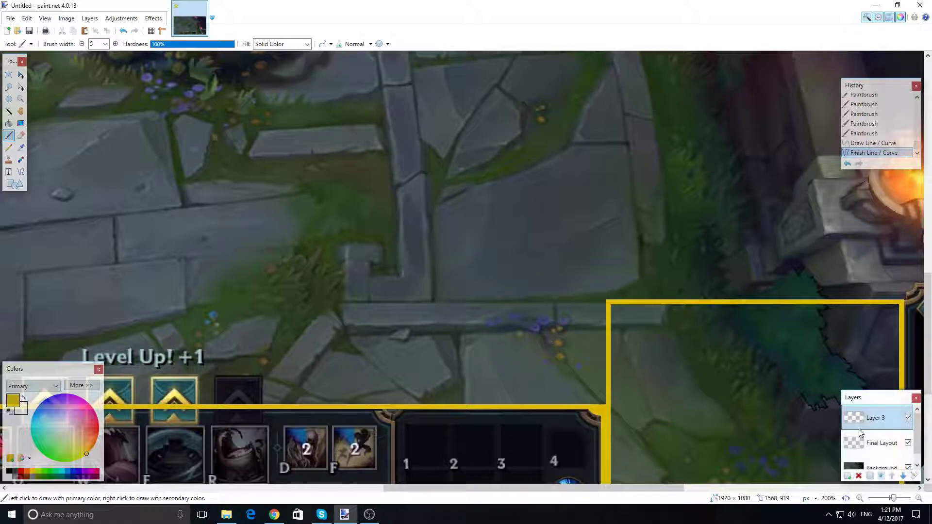
Merge Layer 3 down into the Final Layout layer and add a new empty layer above it
click(845, 498)
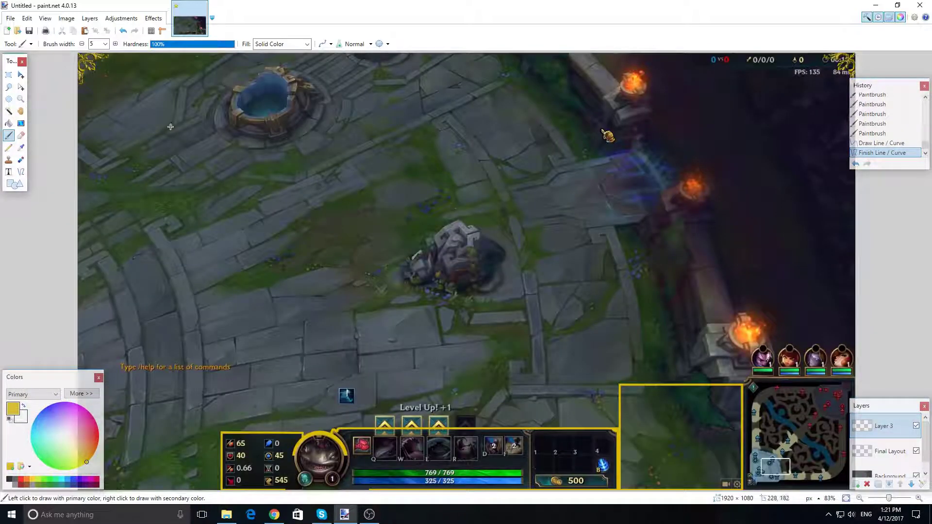
click(20, 74)
click(223, 119)
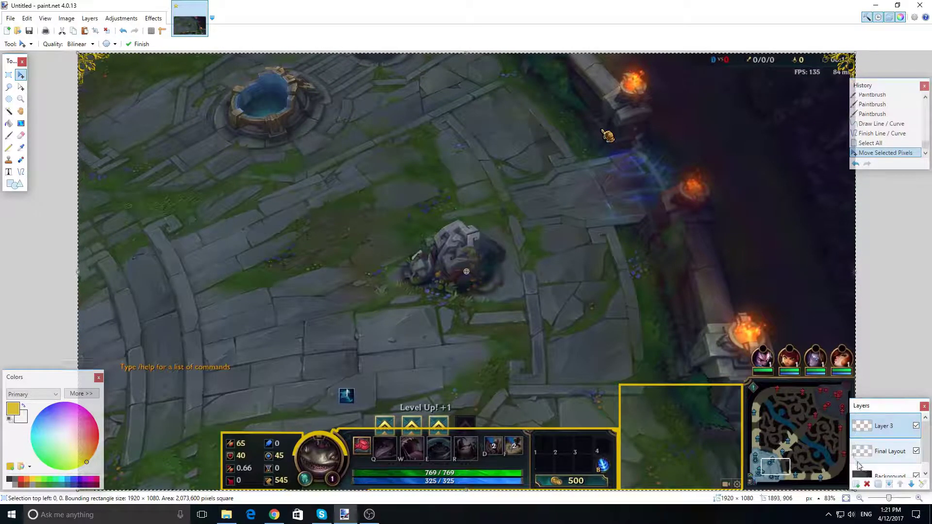
click(890, 486)
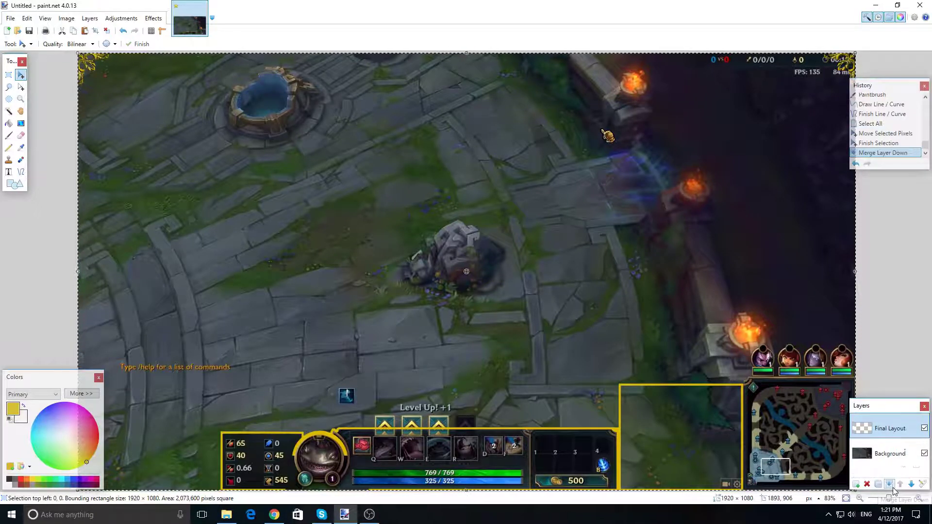
click(855, 484)
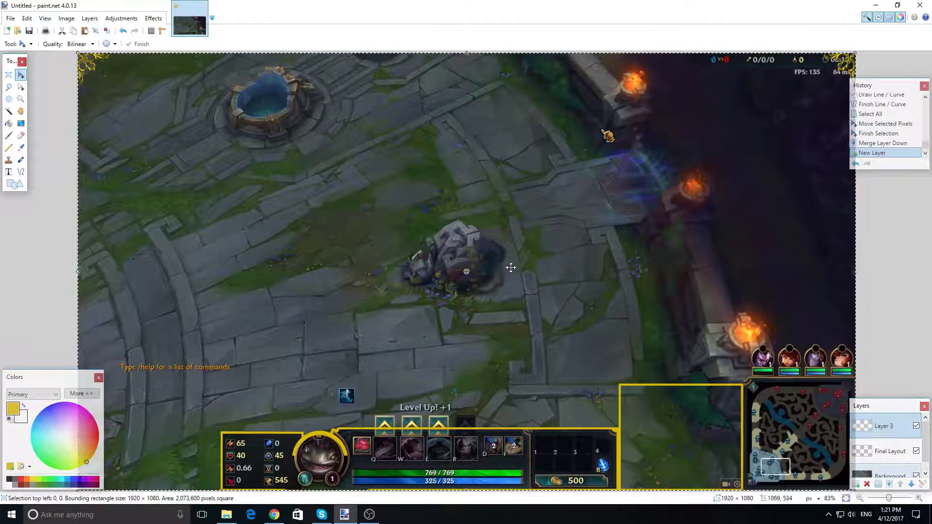
key(ctrl+v)
key(ctrl+v)
key(ctrl+z)
key(ctrl+z)
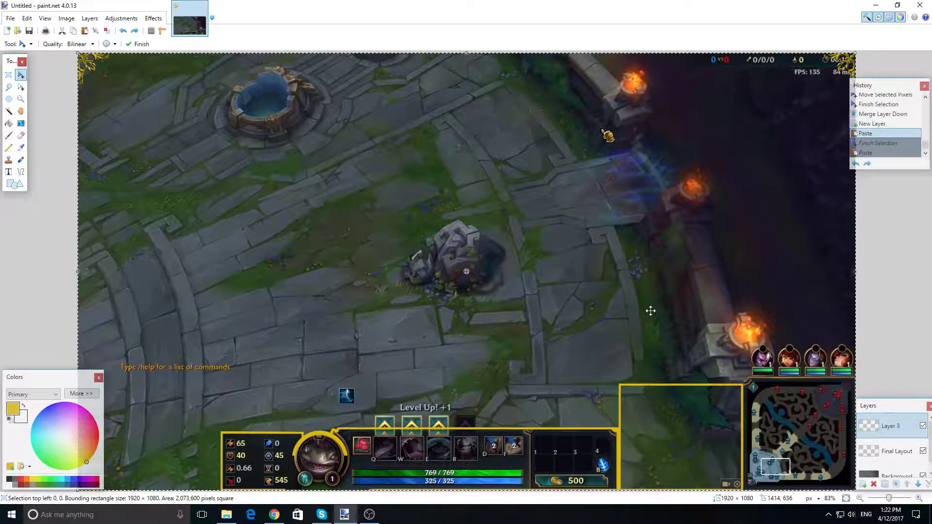
key(ctrl+z)
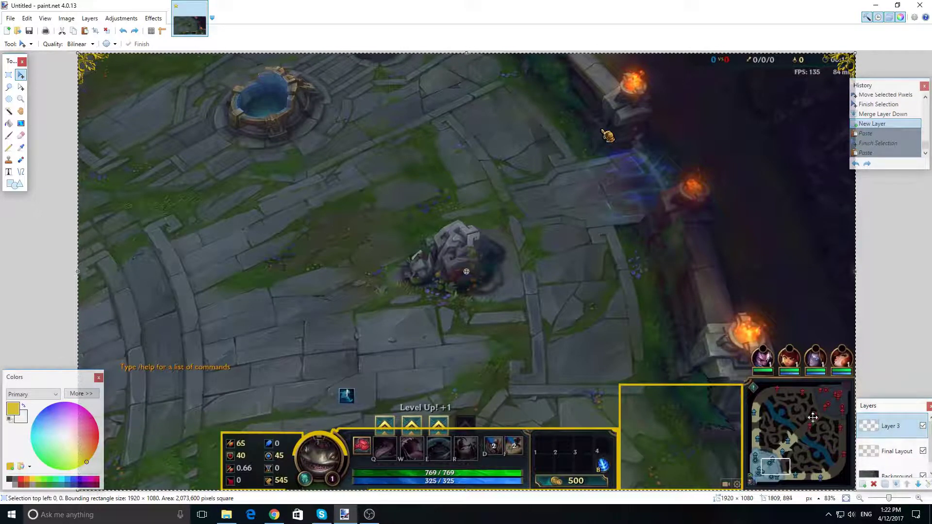
click(880, 462)
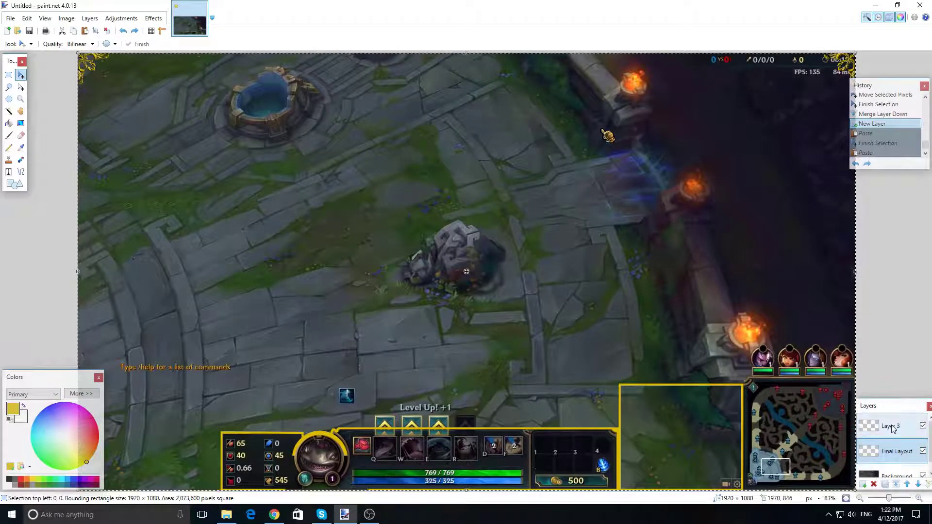
key(alt+Page_Up)
Try flipping the whole image vertically with the copied overlay pasted on Layer 3, and undo the flip
key(ctrl+v)
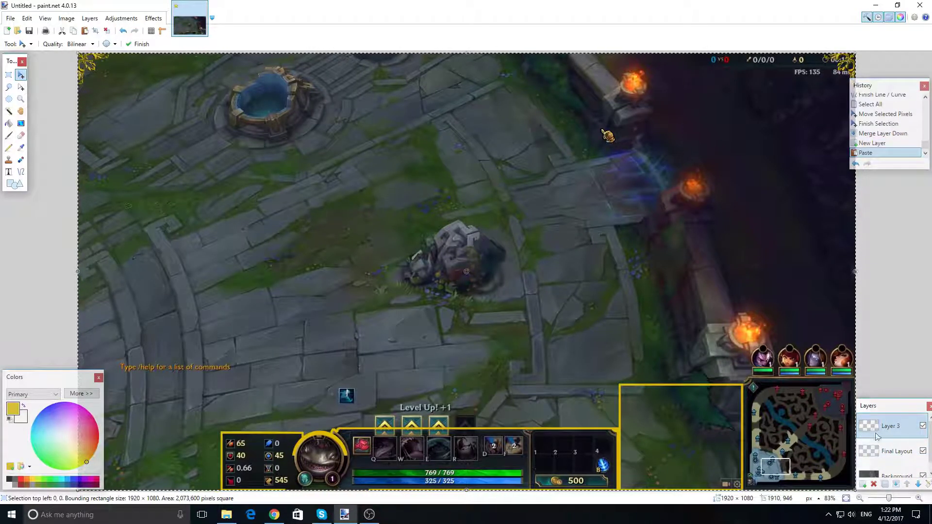
click(66, 18)
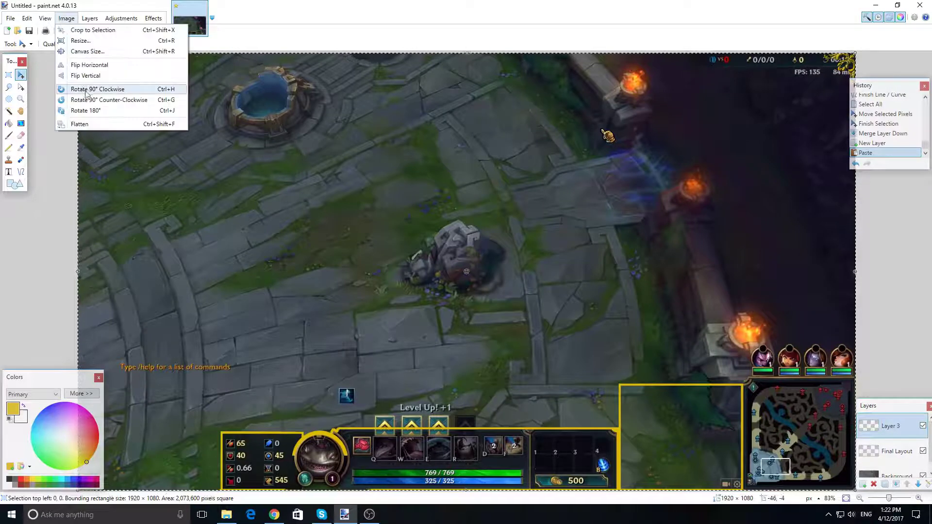
click(88, 76)
key(ctrl+a)
click(261, 153)
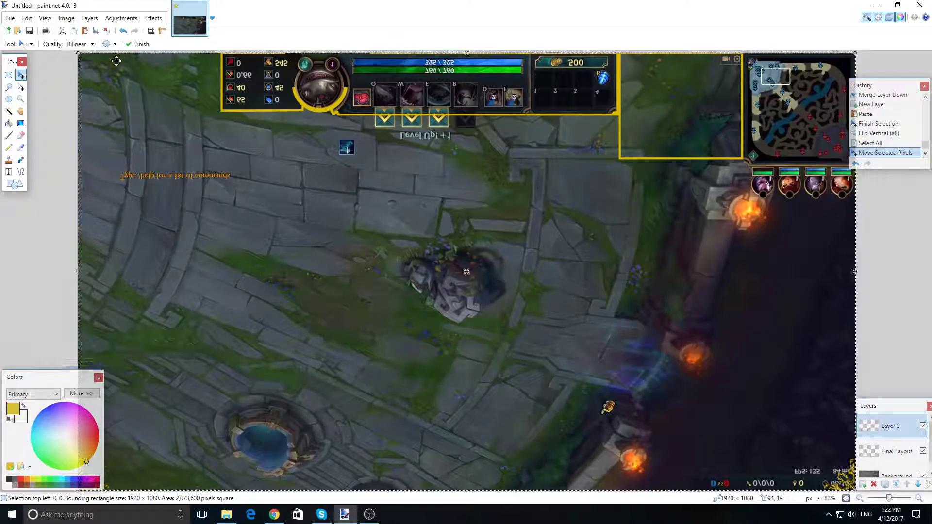
key(ctrl+z)
key(ctrl+z)
key(ctrl+z)
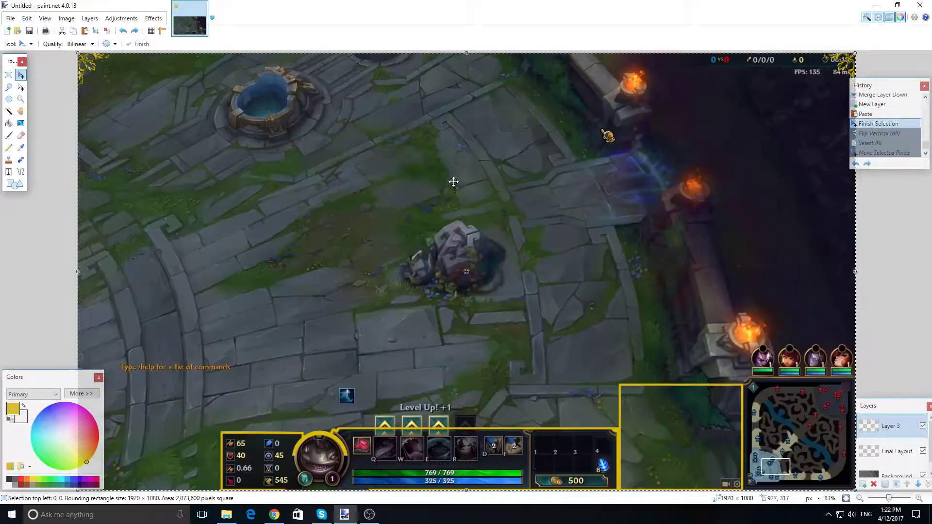
Paste the copied overlay layout onto Layer 3 and flip the entire image vertically
click(891, 421)
key(ctrl+v)
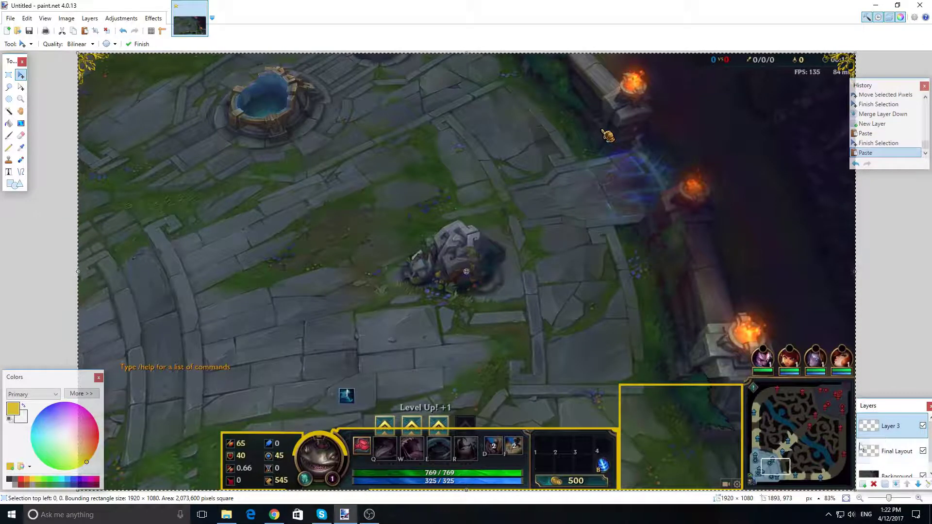
click(884, 454)
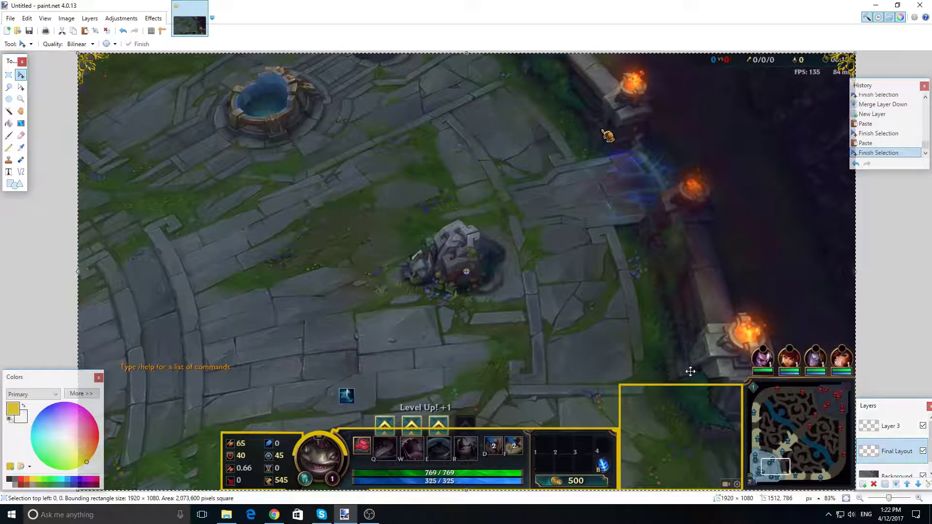
click(888, 426)
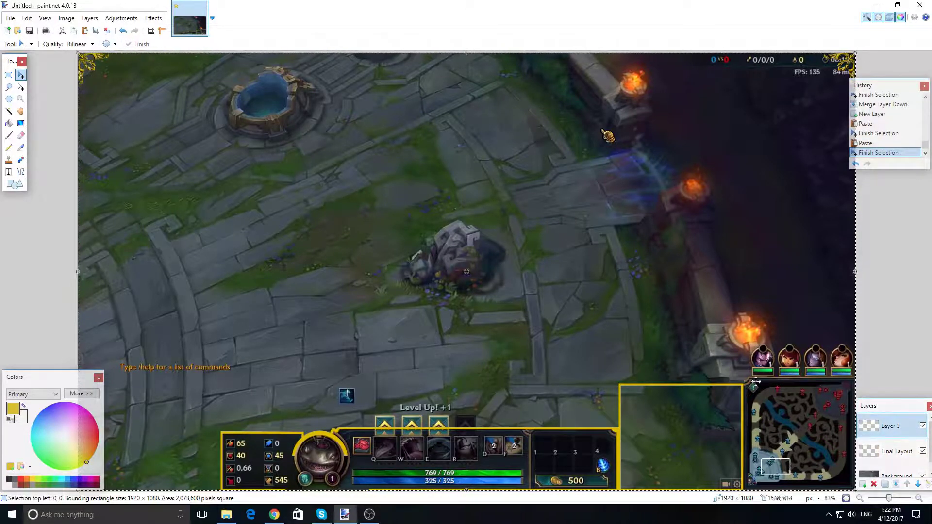
key(ctrl+v)
click(48, 19)
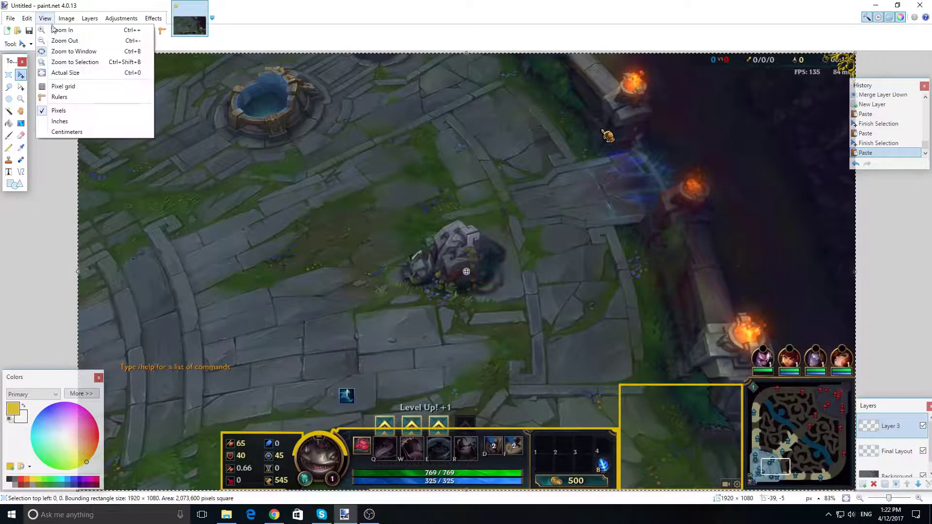
click(73, 77)
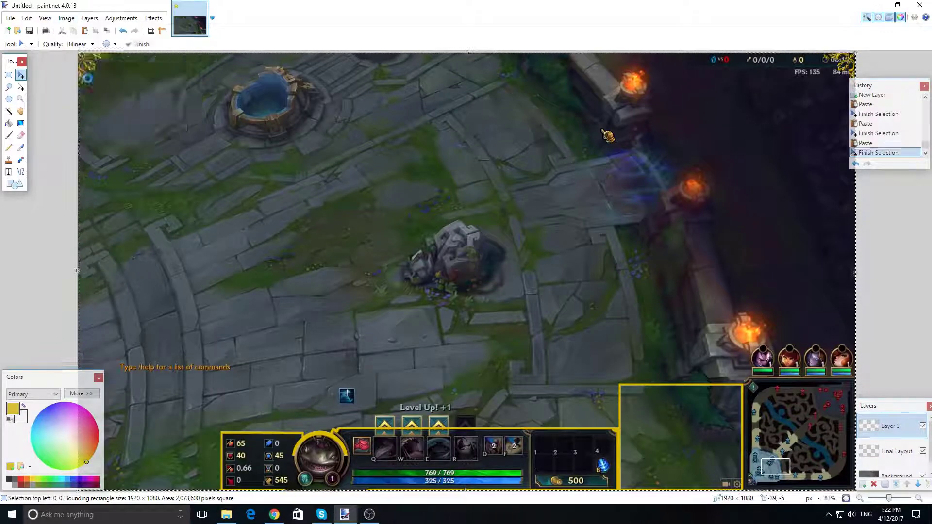
Copy the entire flipped Layer 3, undo the flip and paste the mirrored overlay onto Layer 3
key(ctrl+a)
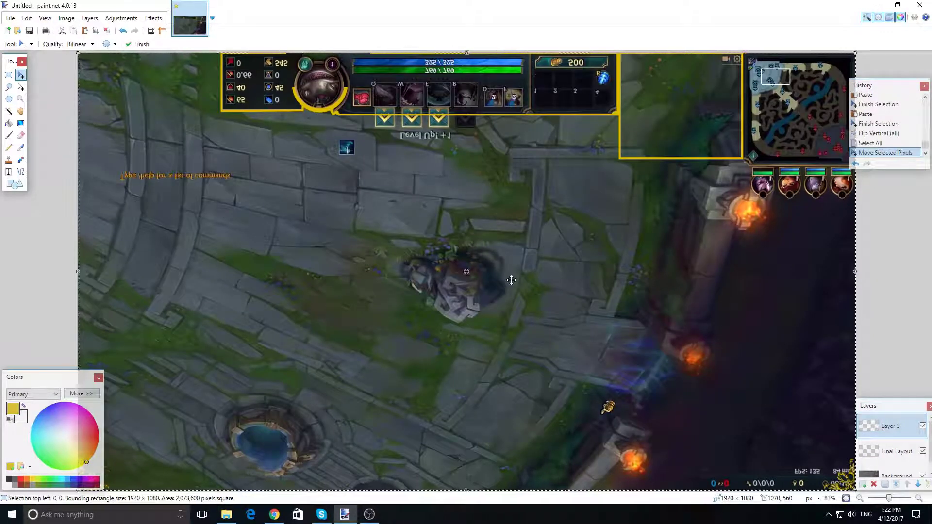
click(387, 226)
key(ctrl+z)
key(ctrl+z)
key(ctrl+z)
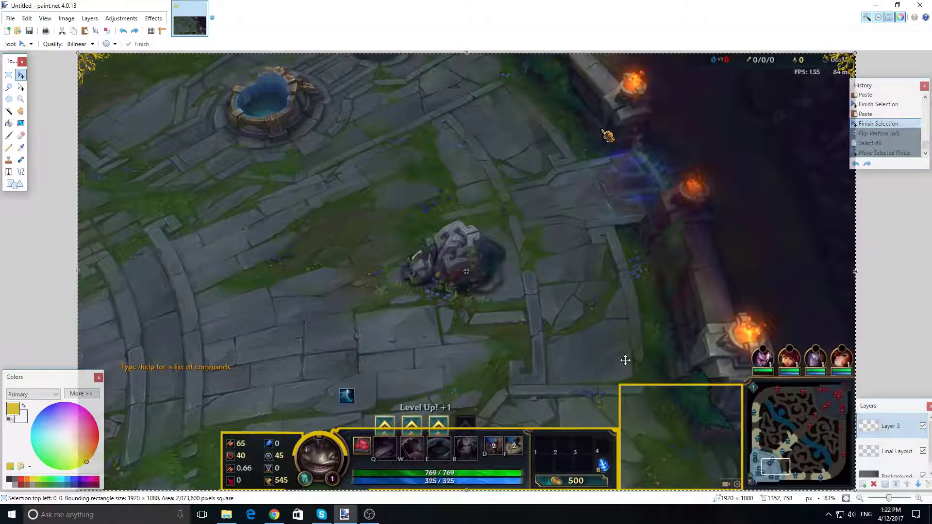
key(ctrl+v)
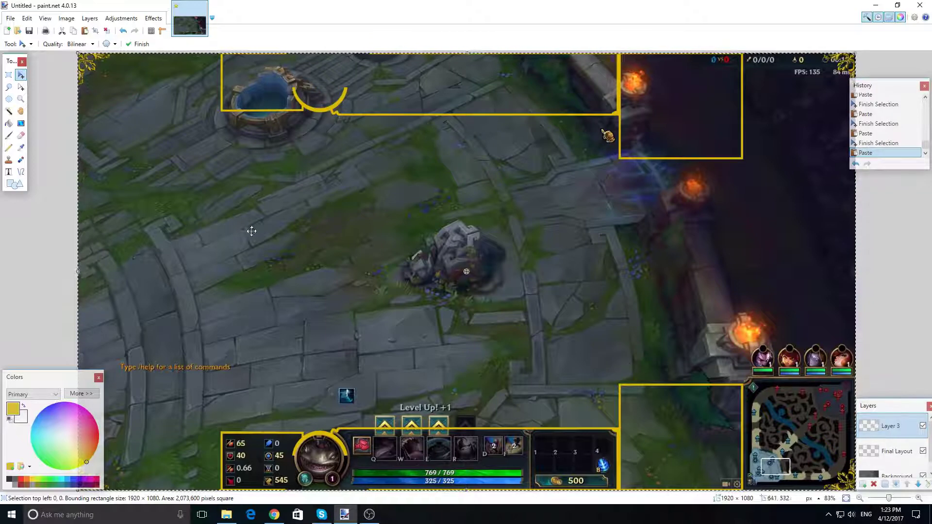
Erase the mirrored HUD outline and frame along the canvas's upper edge and the mirrored ornament in its lower-left corner
key(s)
drag(178, 208, 787, 5)
key(Delete)
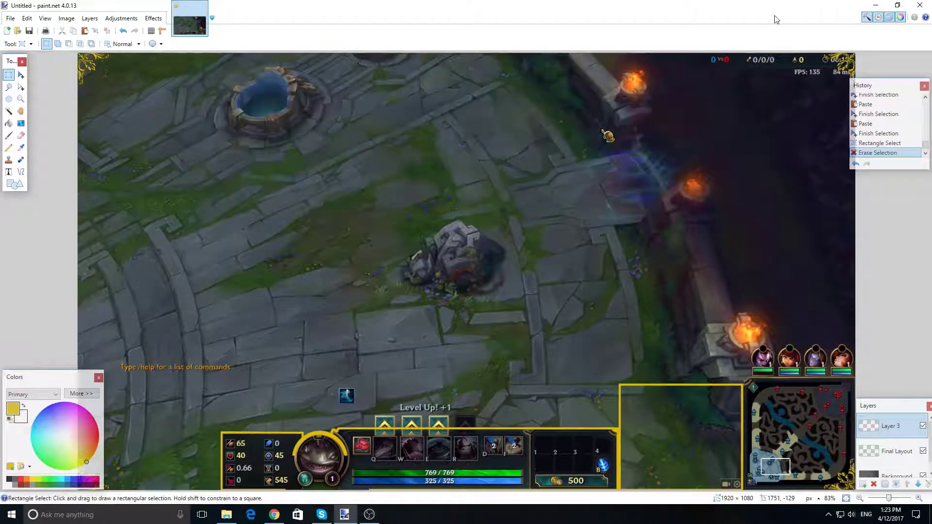
mouse_move(265, 489)
mouse_down()
mouse_move(252, 465)
mouse_move(77, 339)
mouse_up()
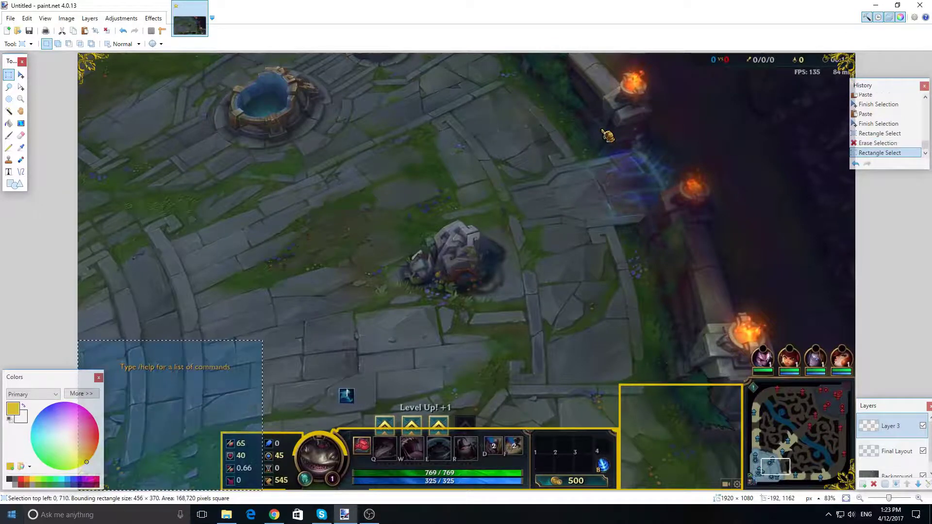
key(Delete)
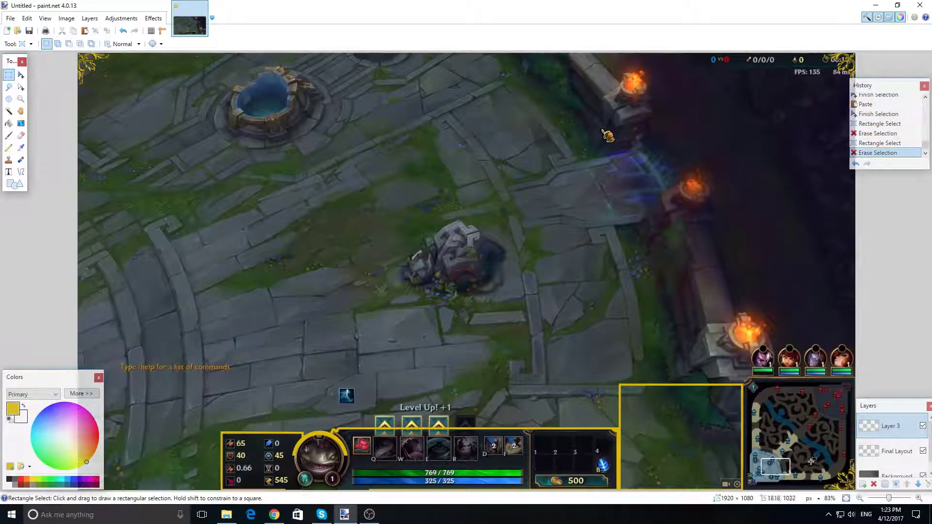
Move the mirrored lower-right ornament into the corner between the HUD outline and the gold frame, deselect, and merge Layer 3 down
drag(782, 418, 856, 491)
click(19, 77)
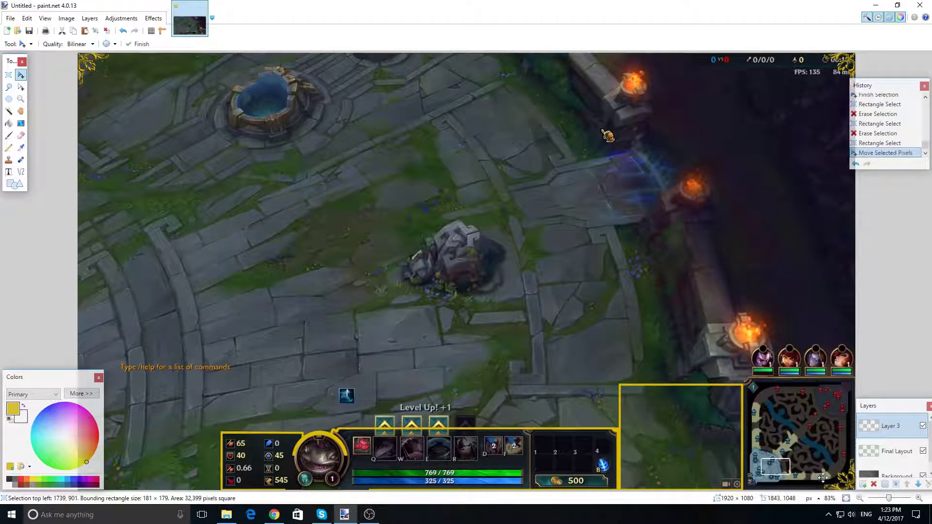
drag(823, 477, 548, 393)
scroll(586, 414, up, 4)
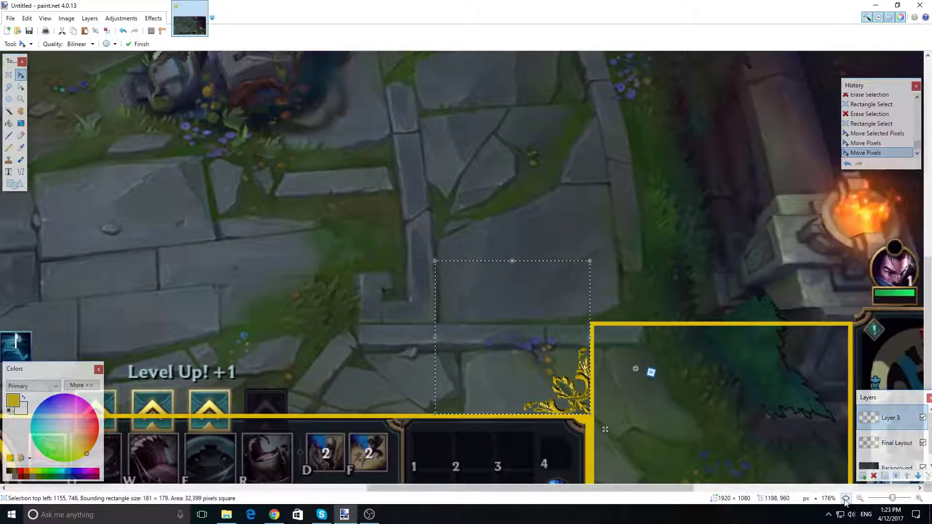
key(ctrl+b)
click(103, 31)
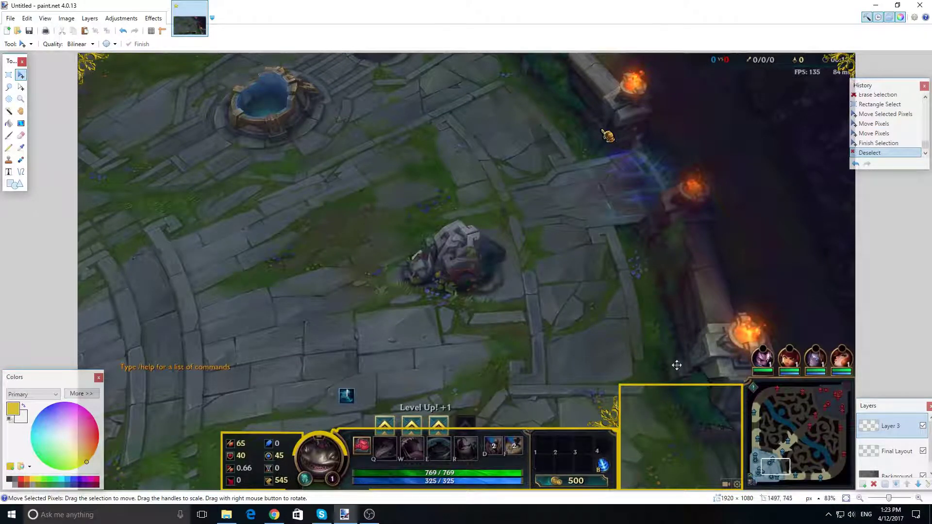
click(897, 485)
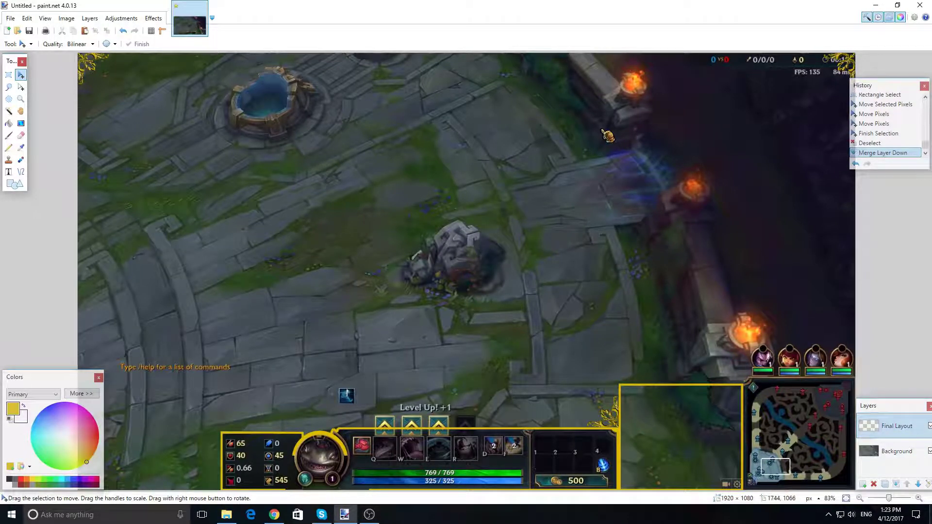
Fetch the Beast logo image from the computer's files and paste it onto a new layer above Final Layout
key(super+d)
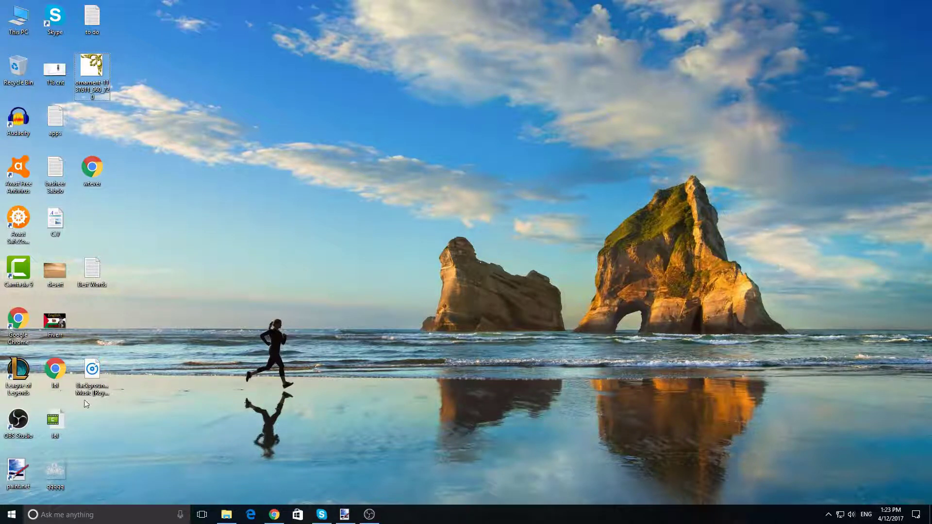
click(226, 514)
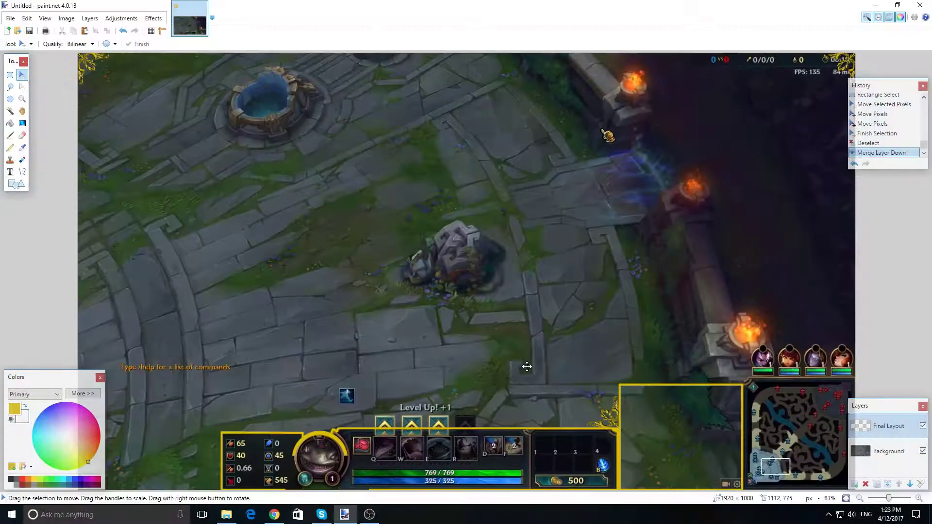
click(855, 484)
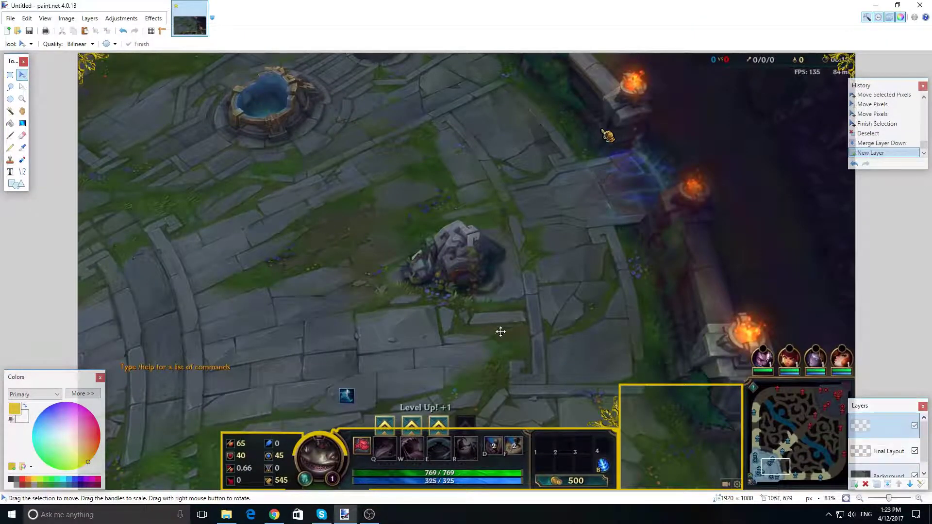
key(ctrl+v)
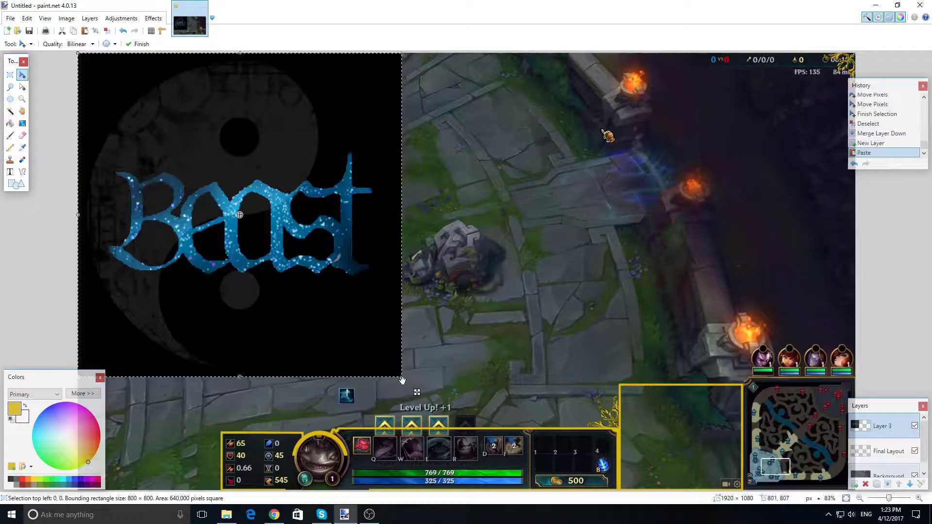
Scale the Beast logo to 297 × 251 px and fit it inside the gold frame beside the minimap
drag(402, 376, 574, 301)
drag(632, 341, 693, 457)
key(shift)
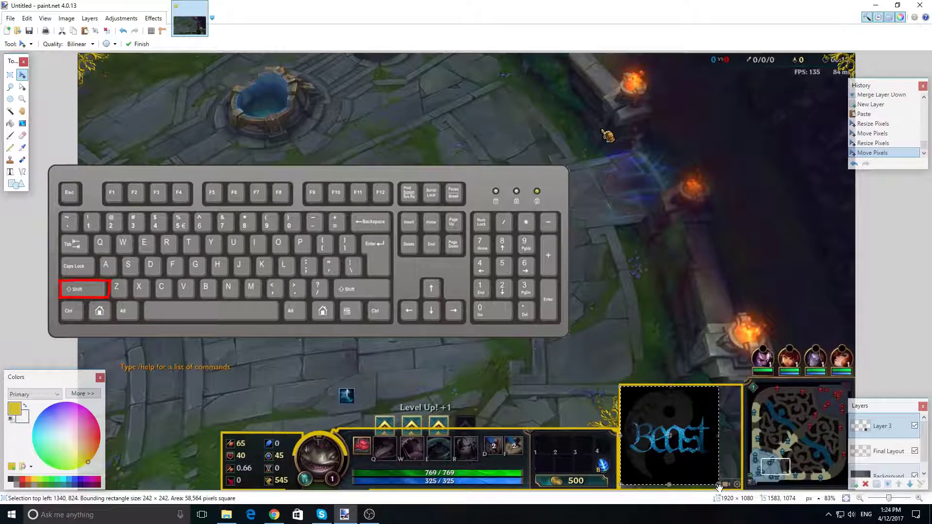
drag(720, 484, 742, 491)
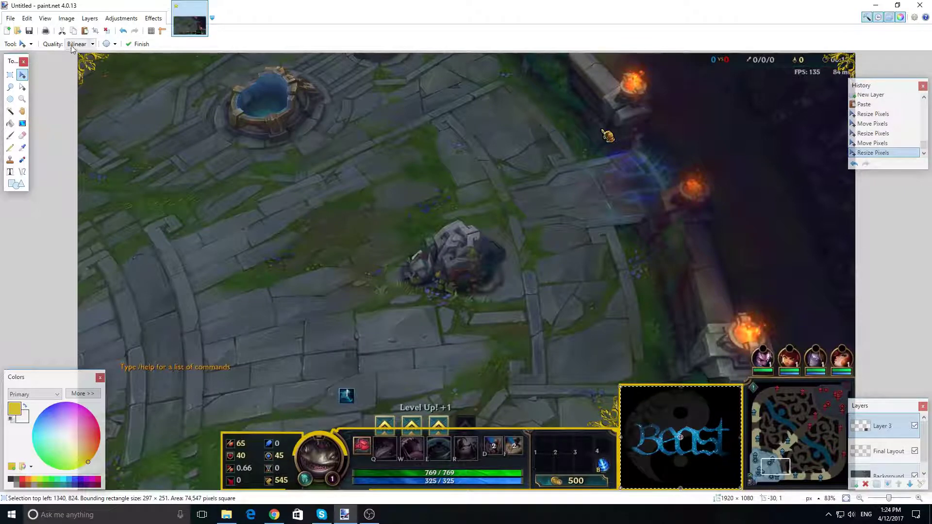
Check the logo's fit inside the frame, deselect it and merge Layer 3 down into Final Layout
ctrl+scroll(687, 474, up, 3)
scroll(675, 441, down, 5)
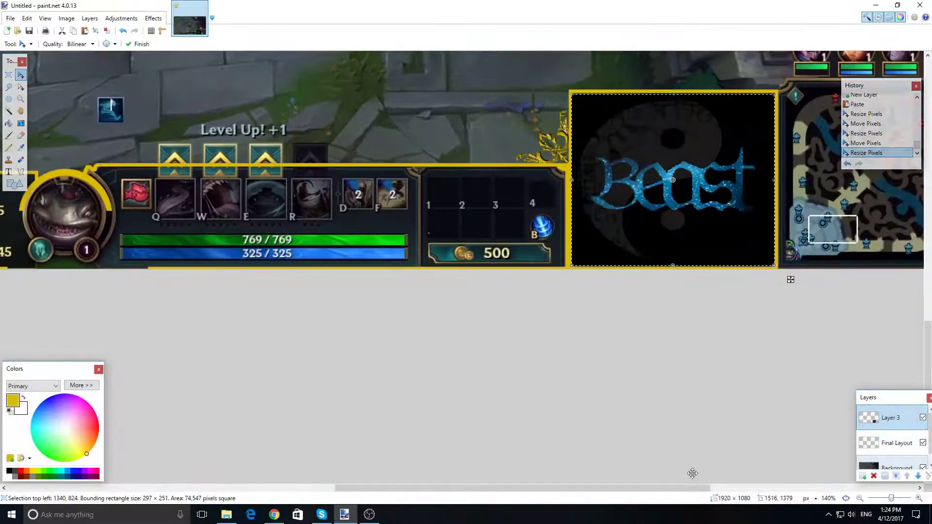
scroll(657, 378, up, 1)
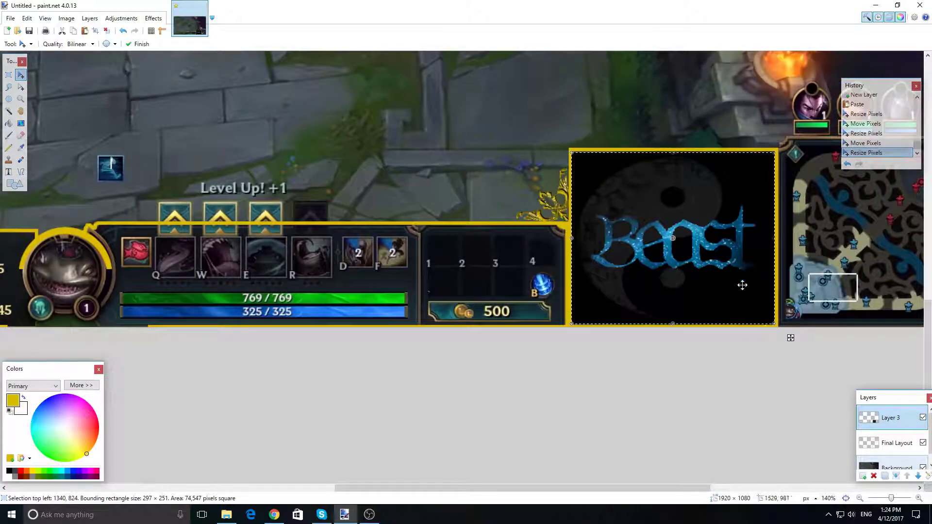
click(846, 499)
key(ctrl+d)
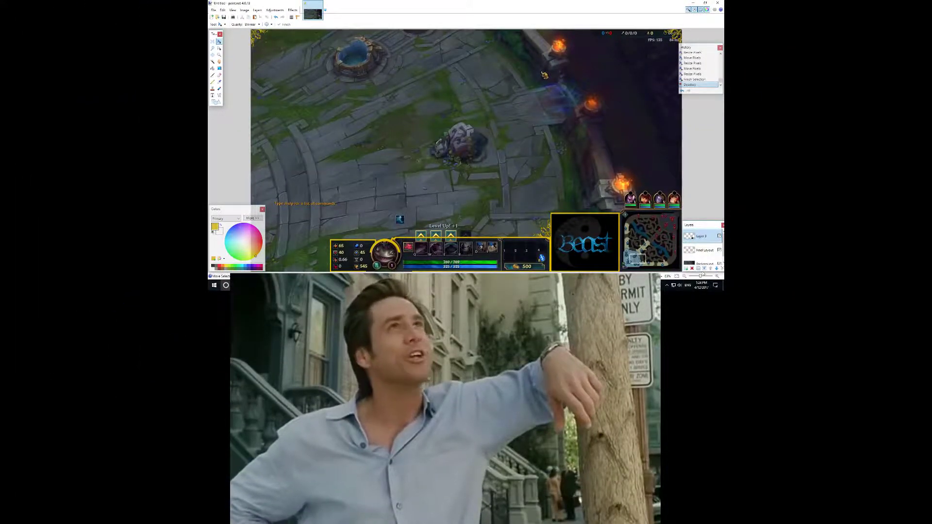
key(ctrl+m)
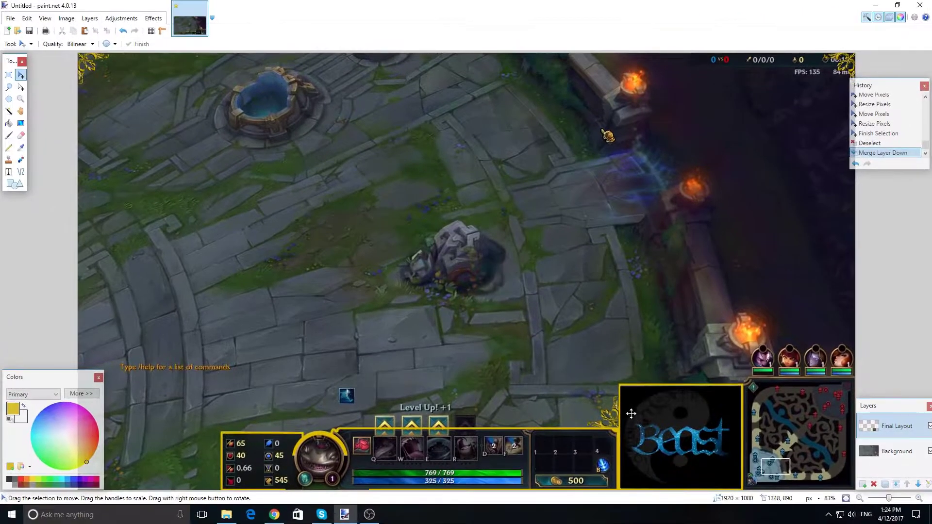
Delete the Background layer holding the game screenshot so only the Final Layout layer remains
click(885, 459)
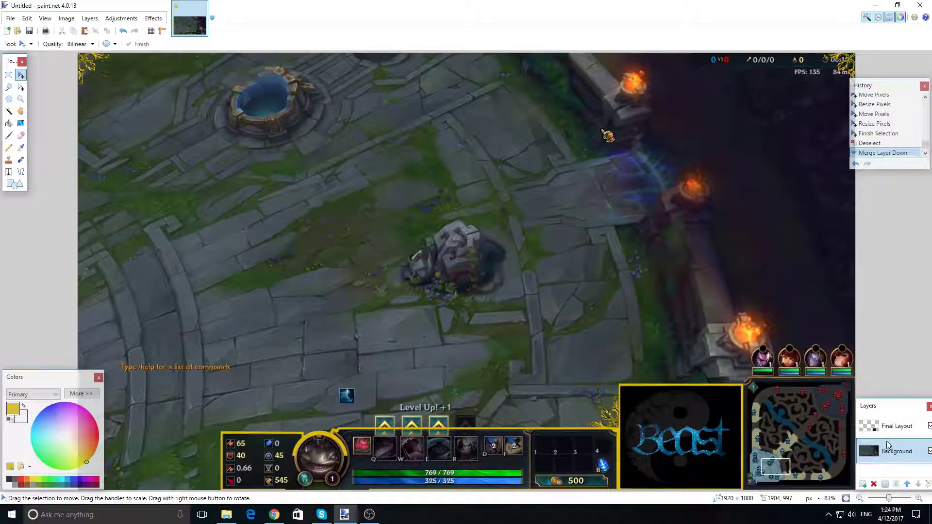
click(874, 484)
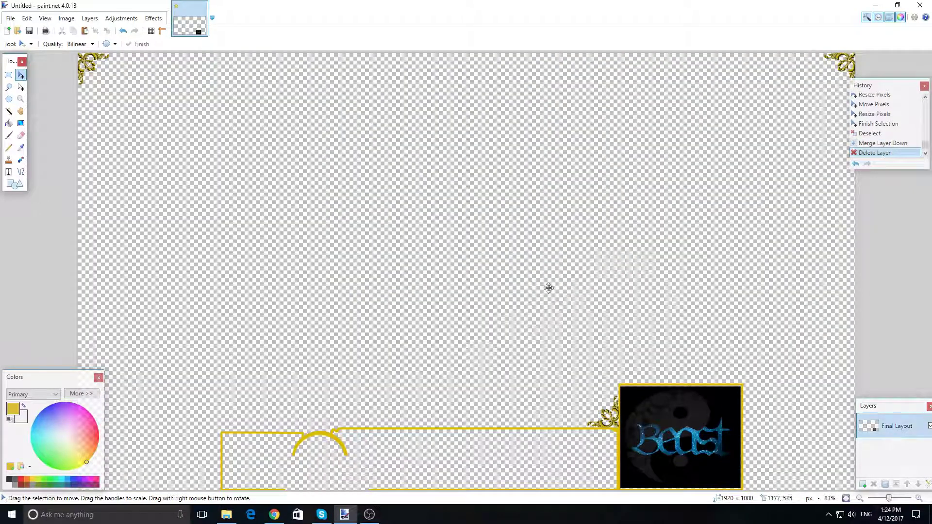
Save the overlay to the Desktop as a PNG named Game Layout with auto-detected bit depth, and close paint.net
click(3, 18)
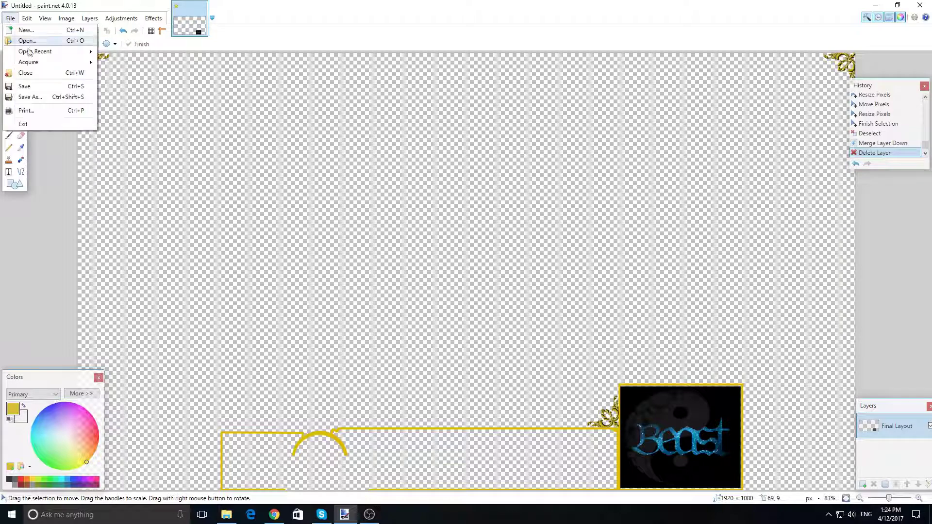
click(29, 94)
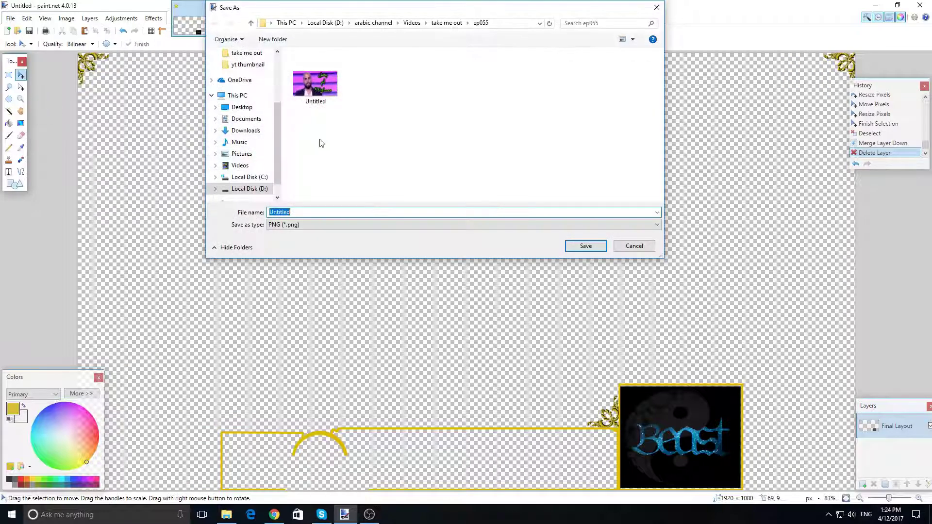
click(257, 177)
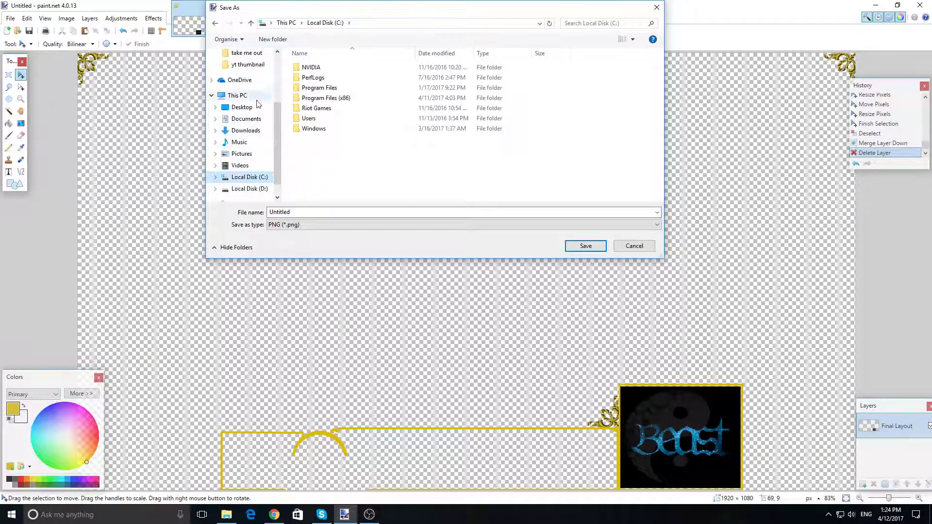
click(250, 131)
click(257, 108)
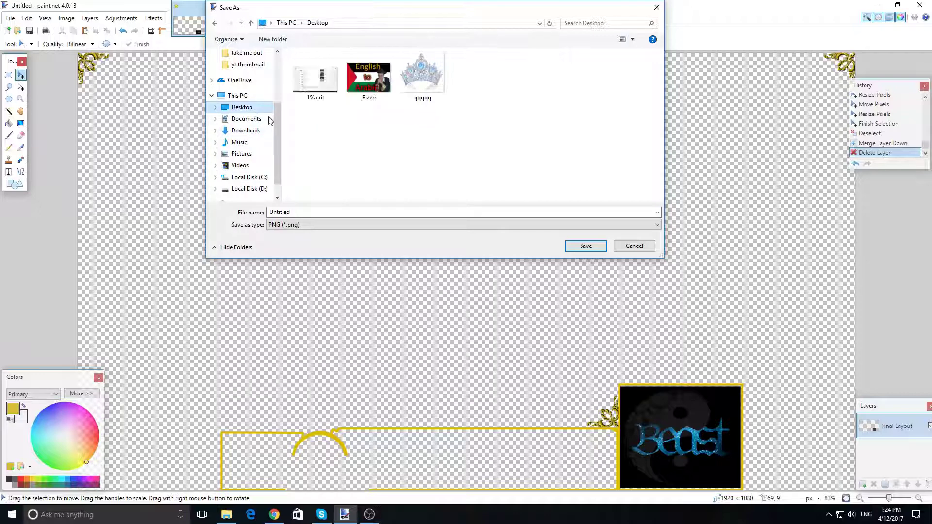
double_click(298, 212)
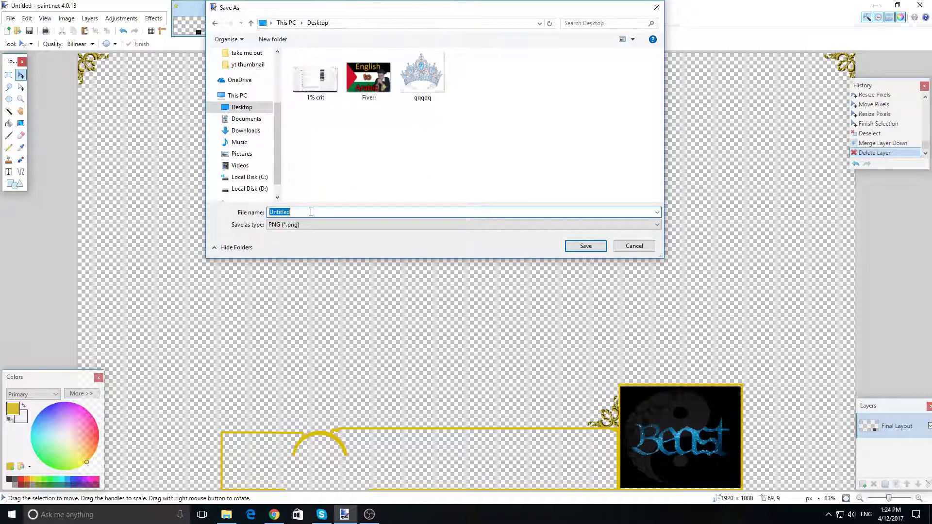
key(BackSpace)
text(Game)
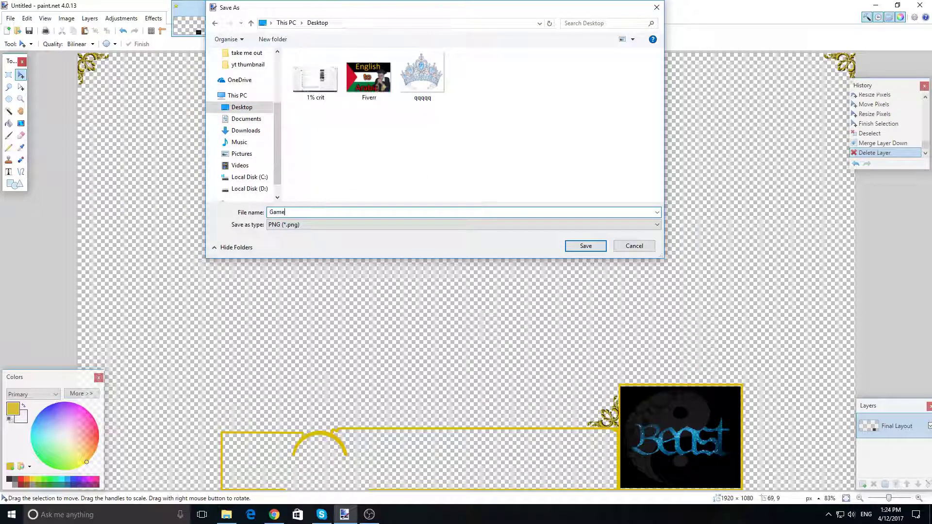
text( Layout)
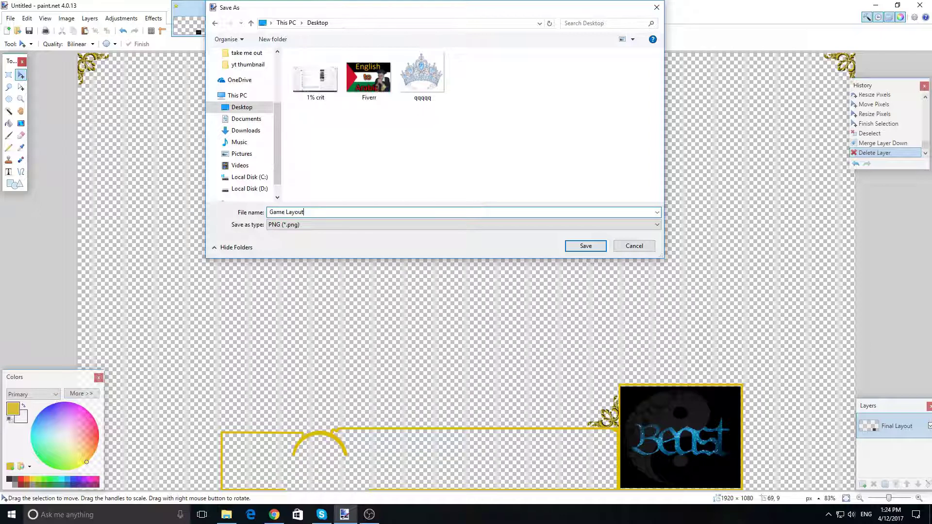
click(585, 246)
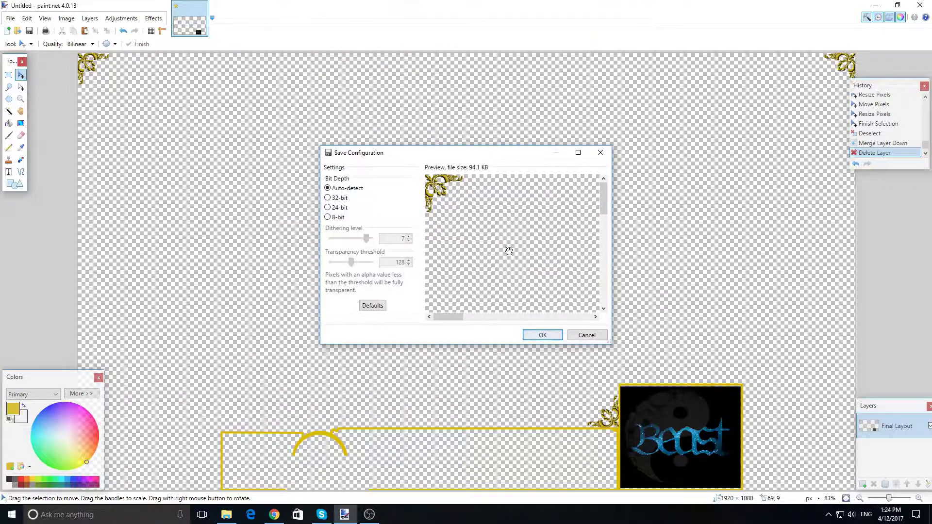
click(543, 335)
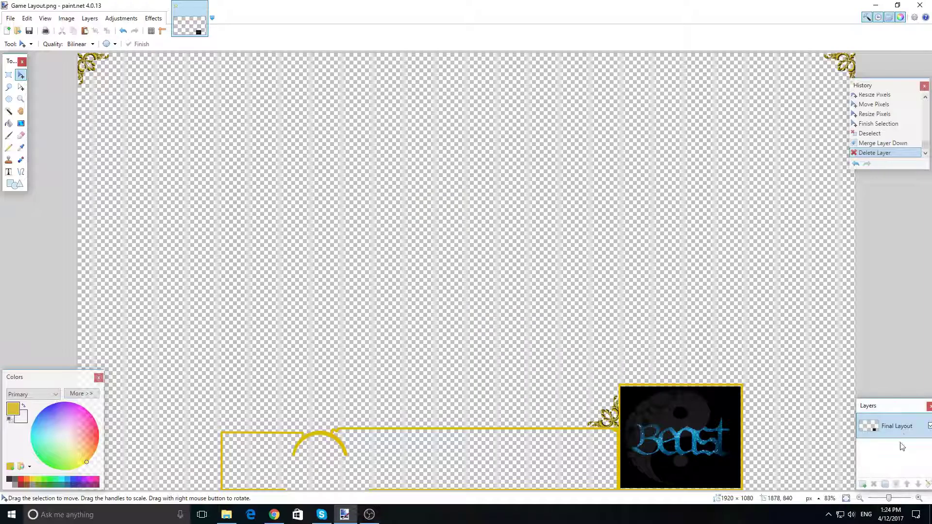
click(919, 5)
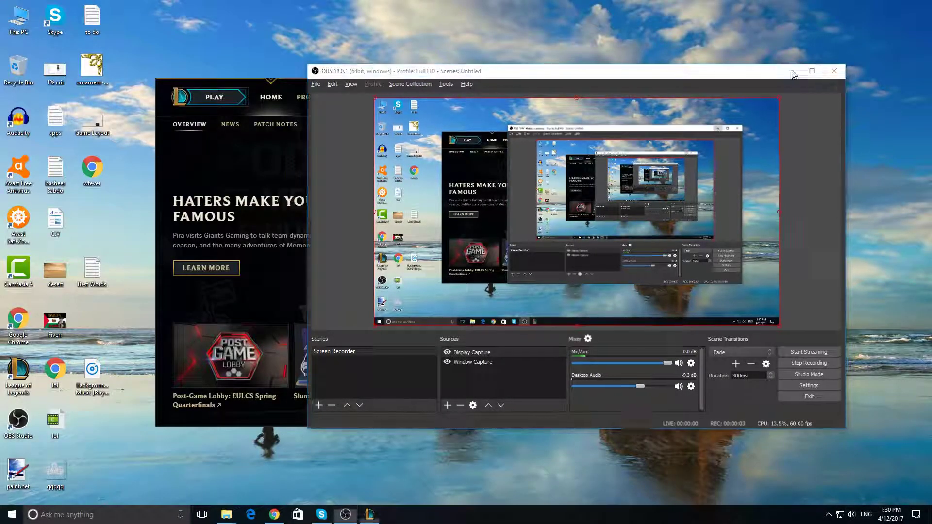
Open OBS Studio, load the Tutorial scene collection and select the League Of Legends scene
click(792, 73)
double_click(25, 420)
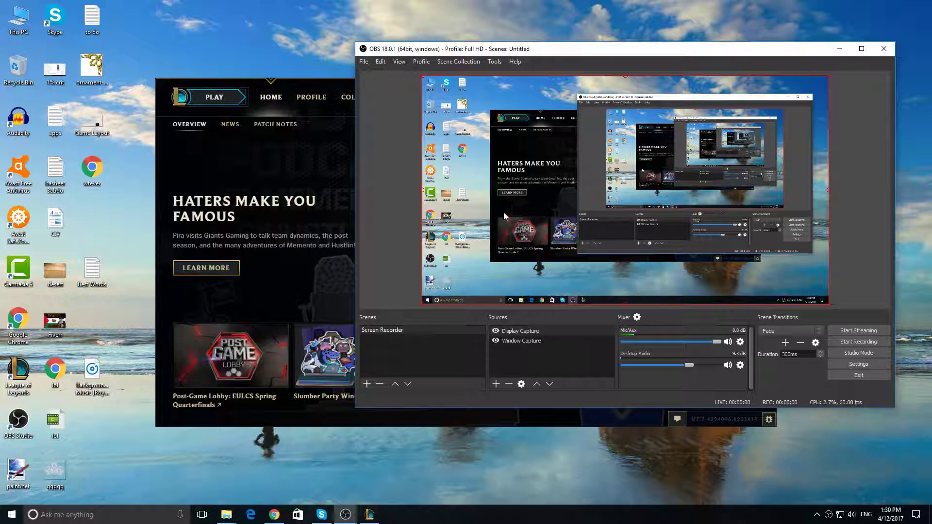
click(466, 61)
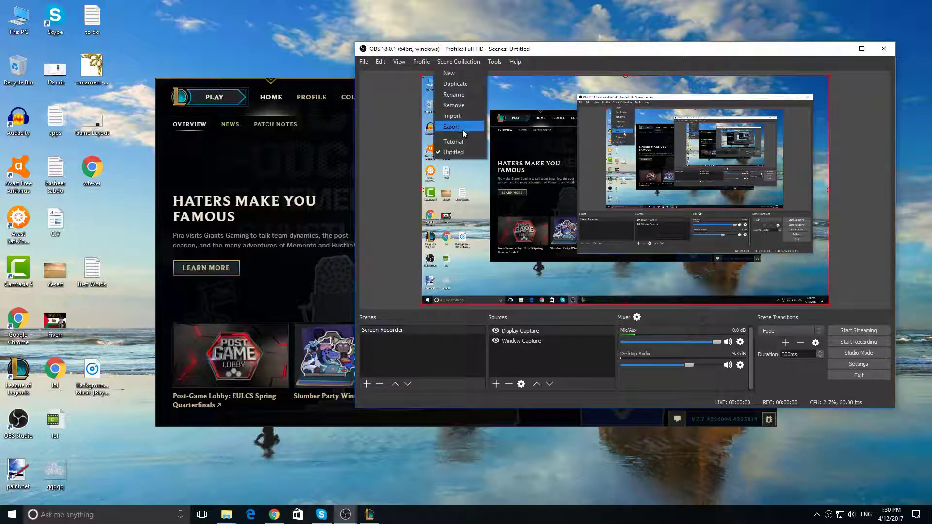
click(464, 146)
click(395, 348)
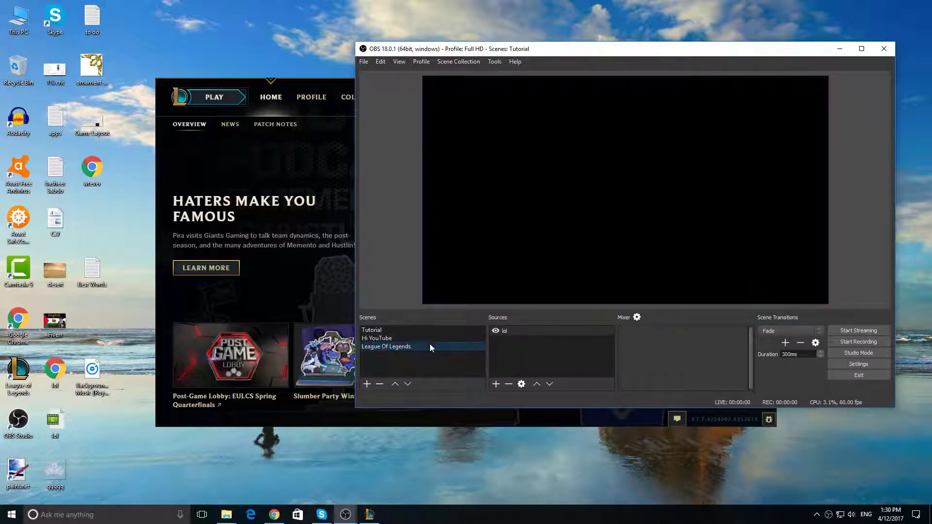
In the League of Legends client, start a custom Summoner's Rift blind-pick game and choose Akali as champion
click(224, 104)
click(223, 97)
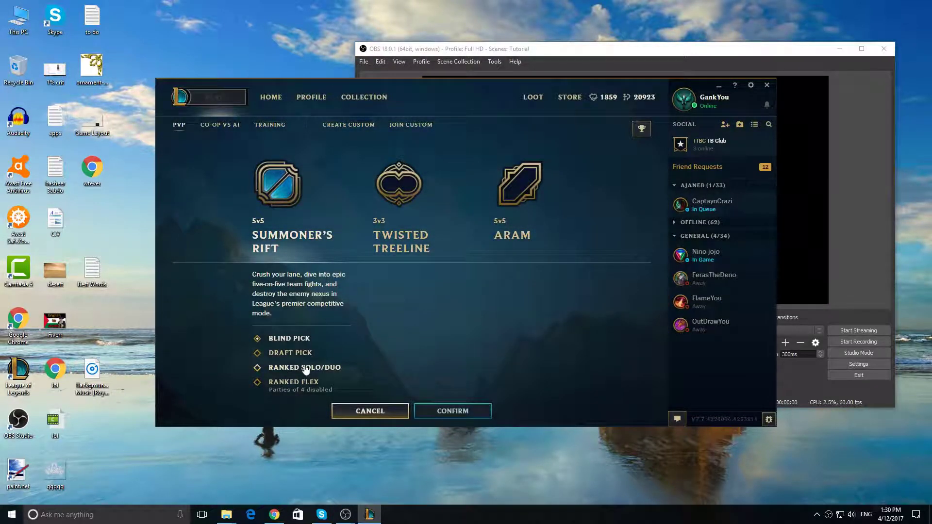
click(348, 124)
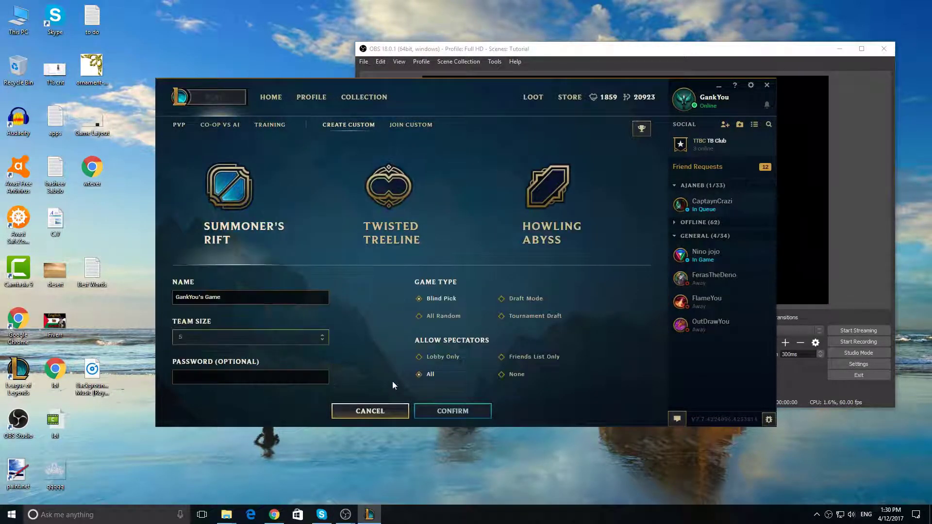
click(447, 412)
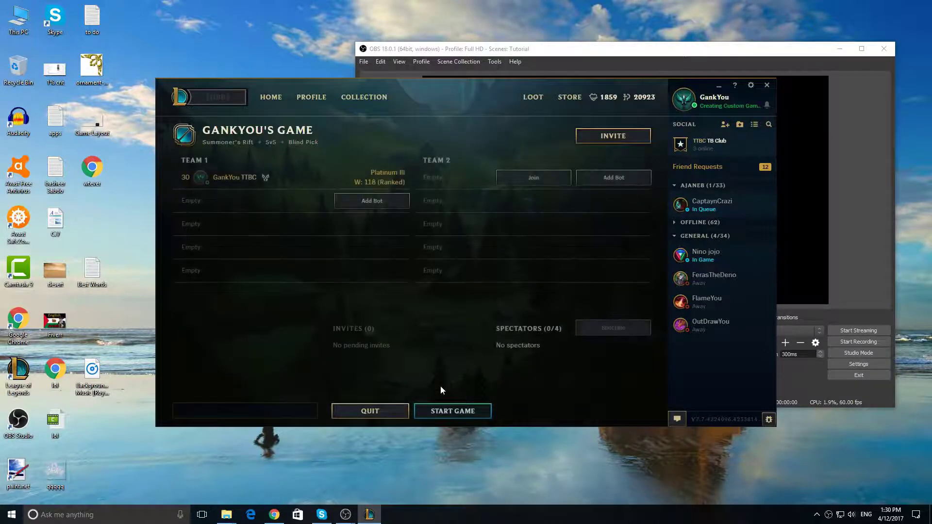
click(441, 410)
click(449, 286)
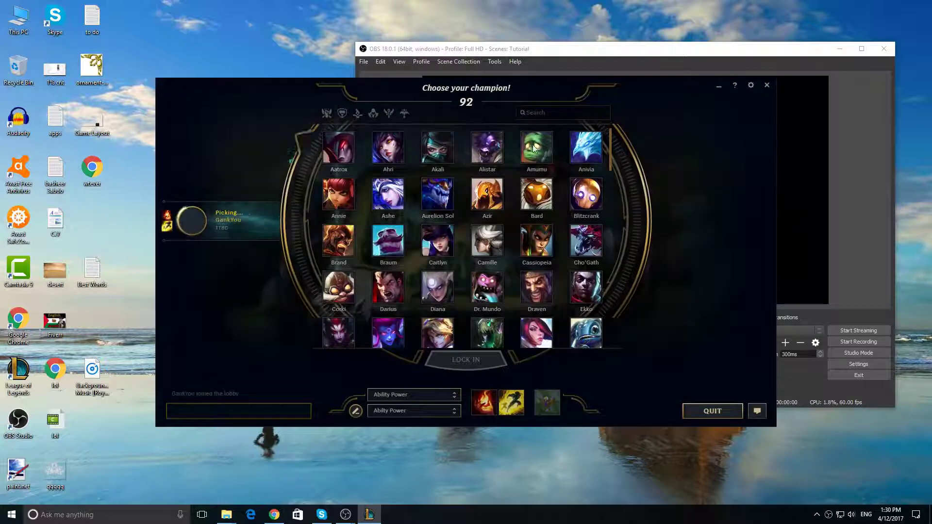
click(437, 147)
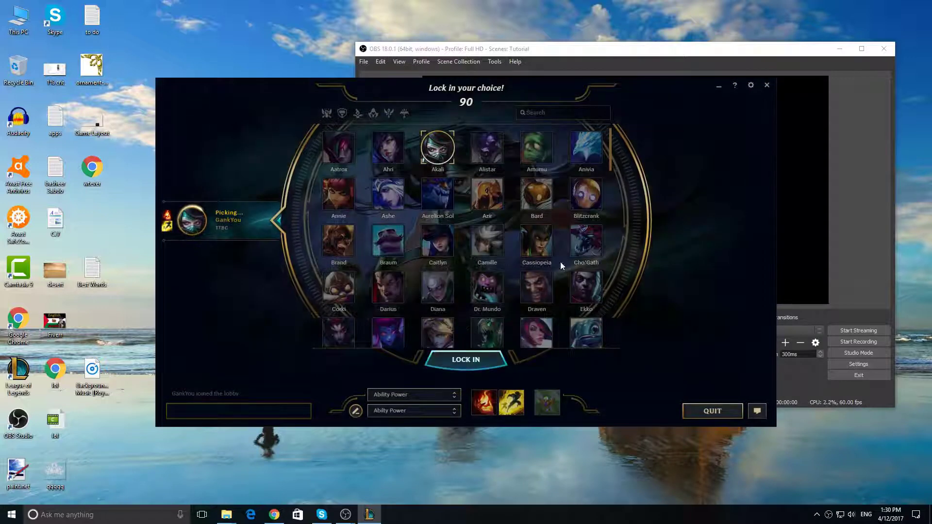
Return to OBS Studio, look through the Hi YouTube and Tutorial scenes, and reselect the League Of Legends scene
key(alt+Tab)
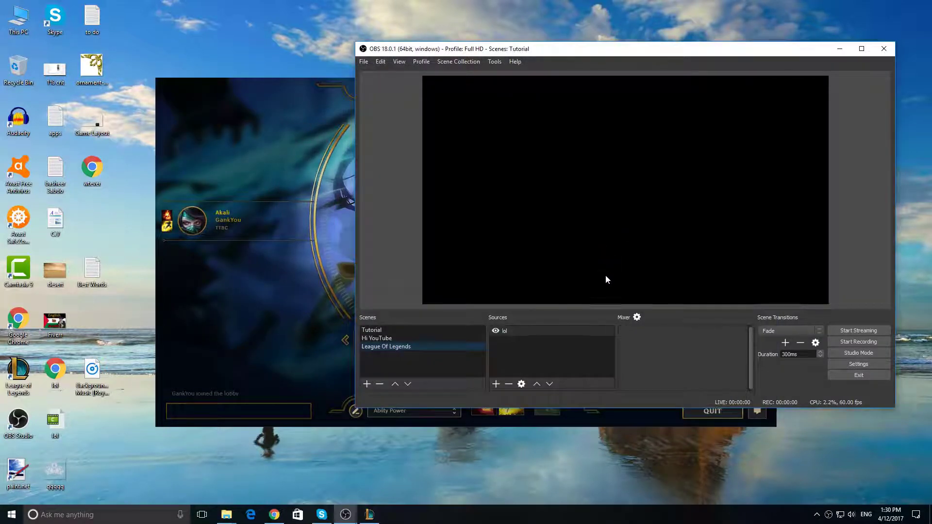
click(743, 57)
click(410, 338)
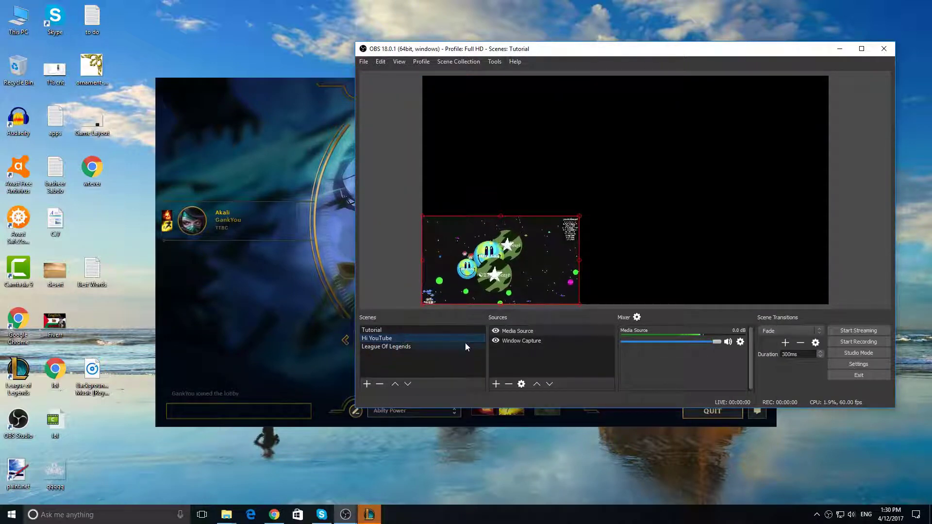
click(398, 330)
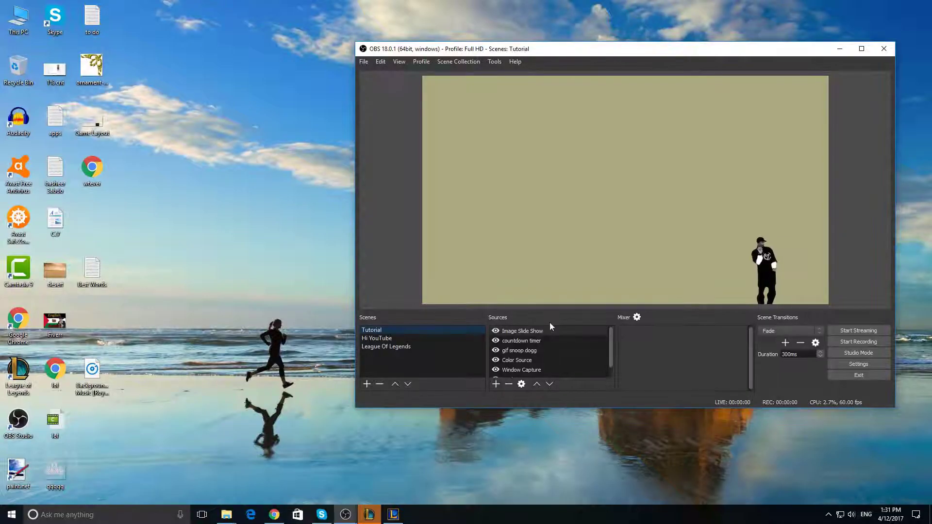
click(398, 340)
click(425, 347)
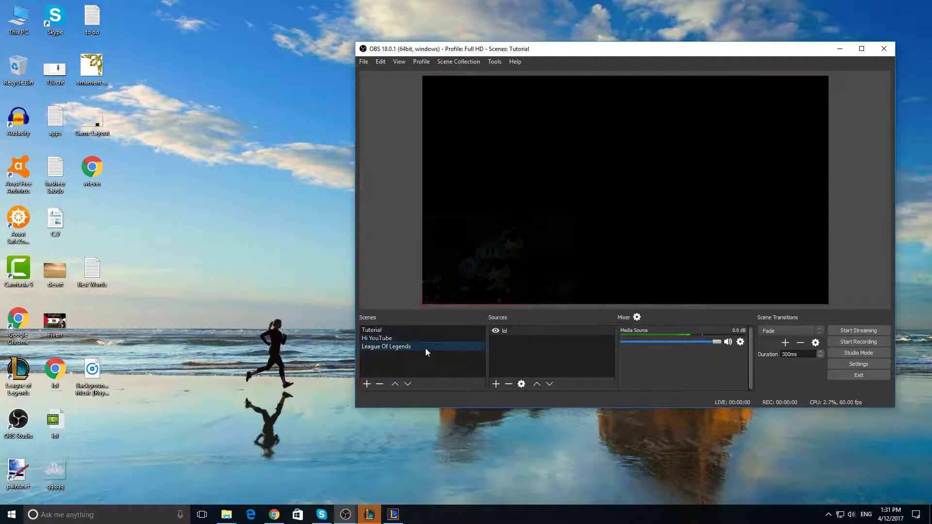
Bring the running League of Legends game to the foreground and return to OBS Studio
click(369, 514)
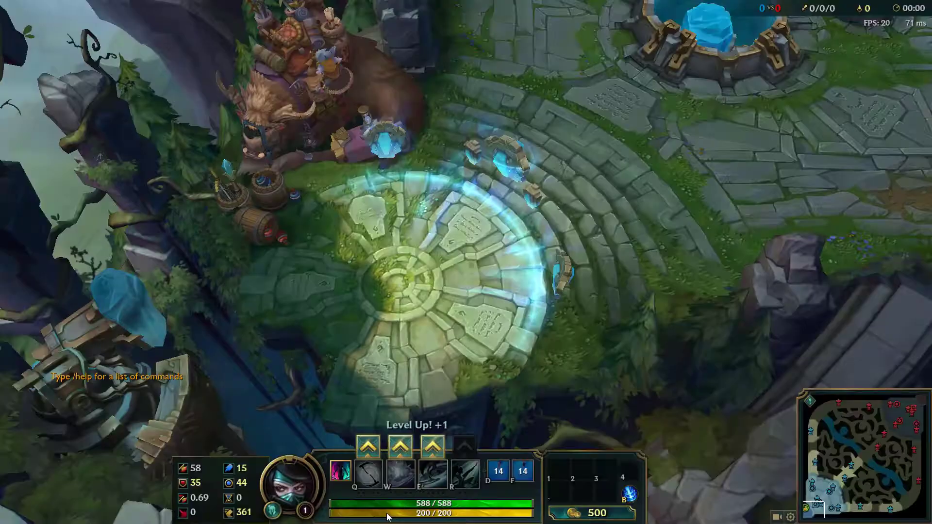
key(alt+Tab)
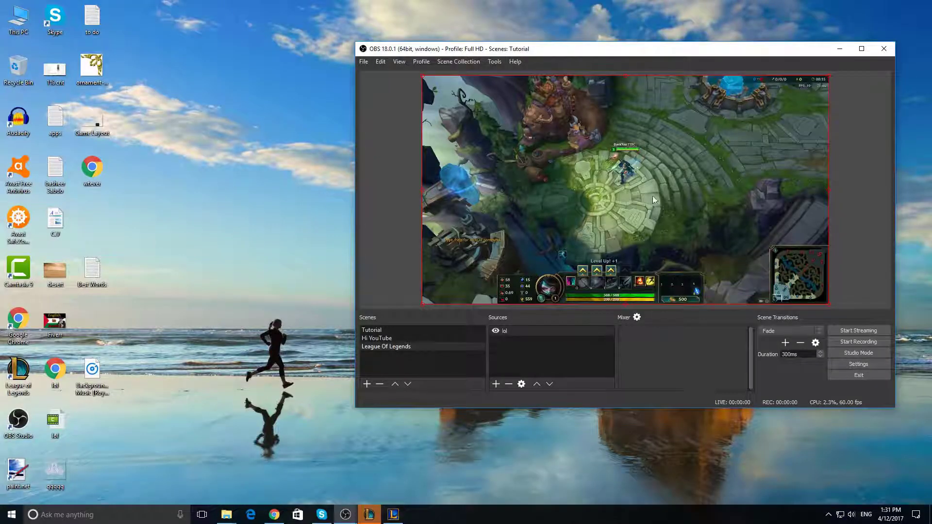
Add an image source named "lol layout" to the League Of Legends scene, using Game Layout.png from the Desktop
right_click(543, 354)
mouse_move(582, 356)
click(597, 424)
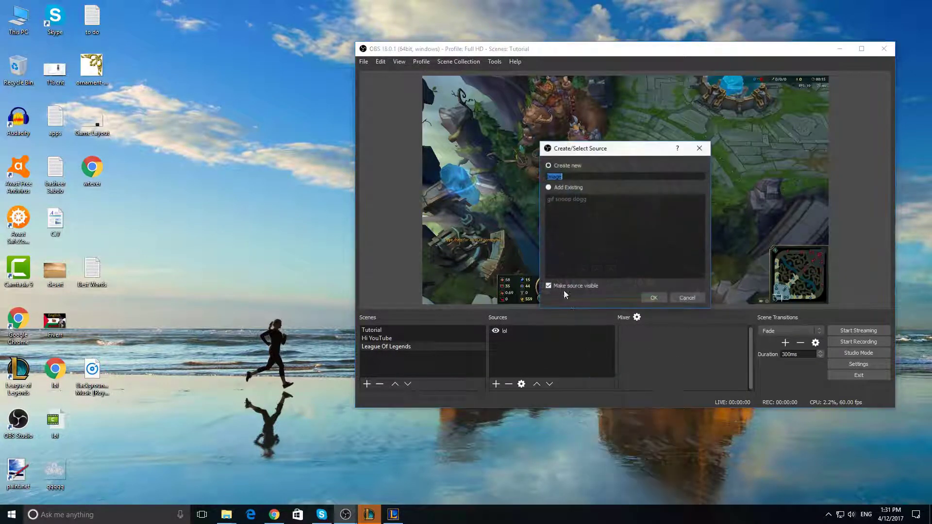
text(lol layout)
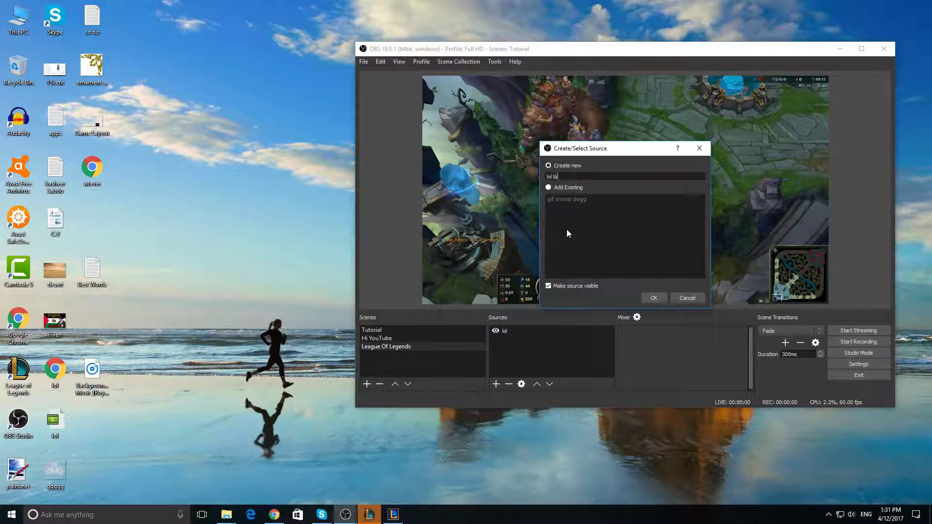
click(653, 298)
click(771, 290)
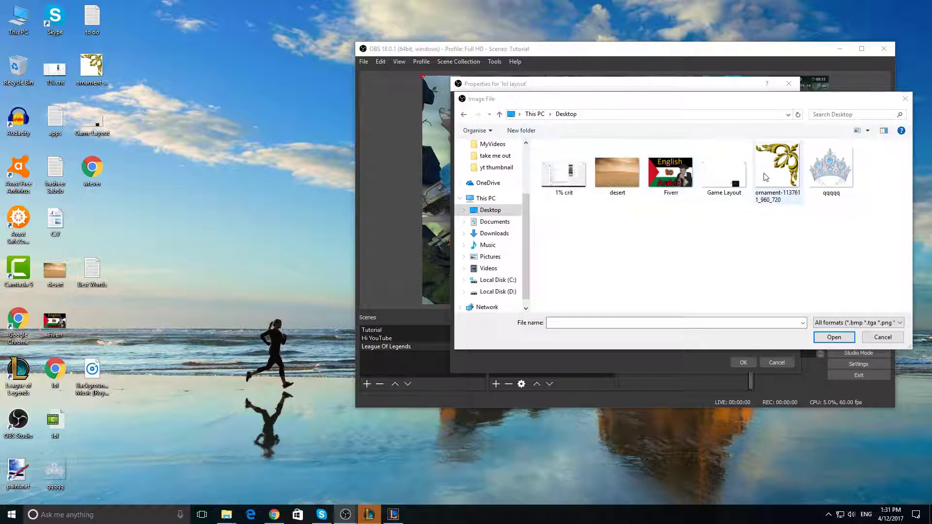
double_click(723, 170)
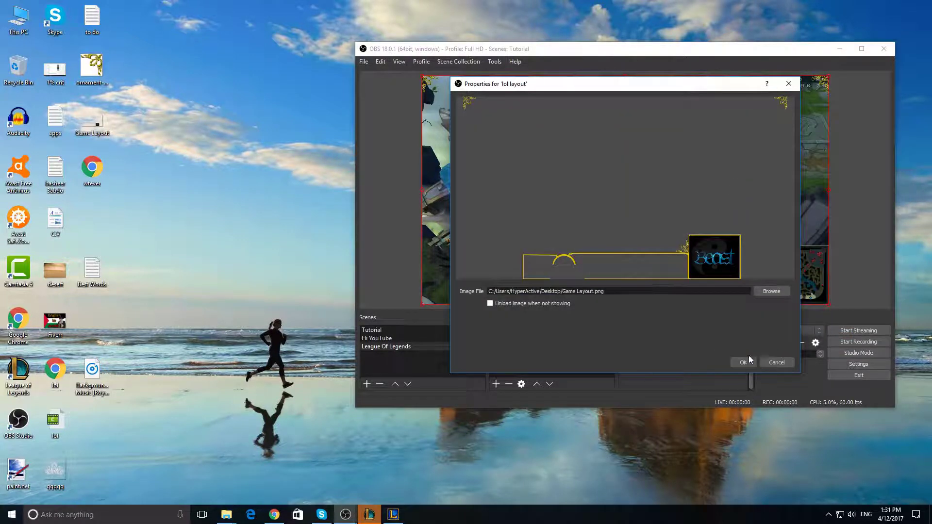
click(743, 362)
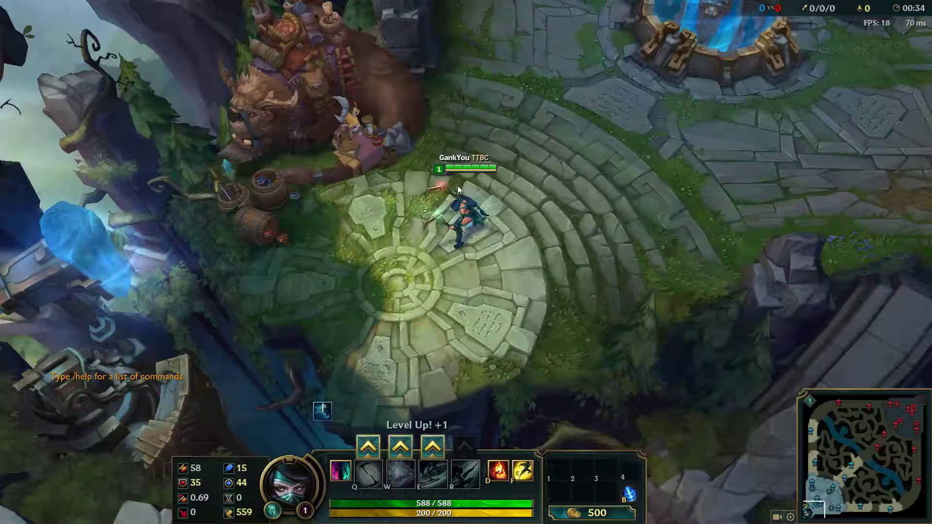
Walk the champion through the base in the running game to check the overlay over live gameplay
right_click(870, 163)
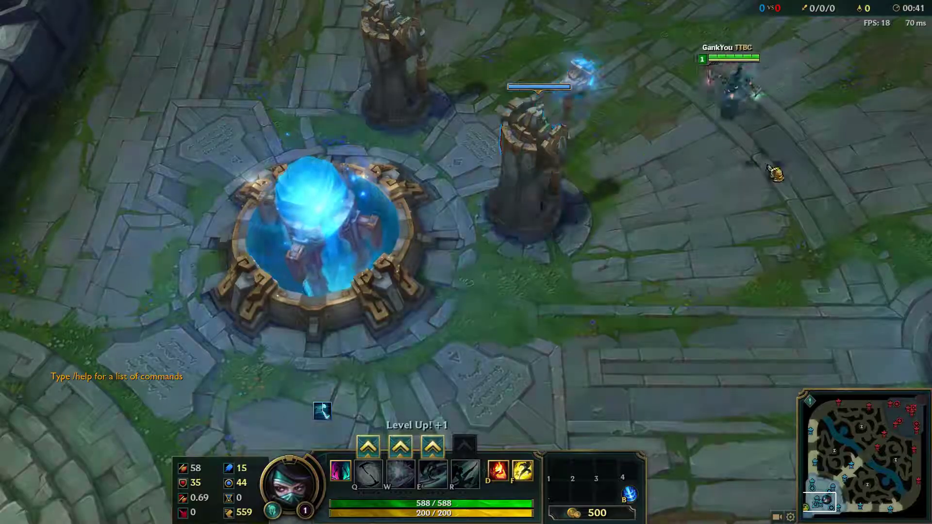
right_click(864, 173)
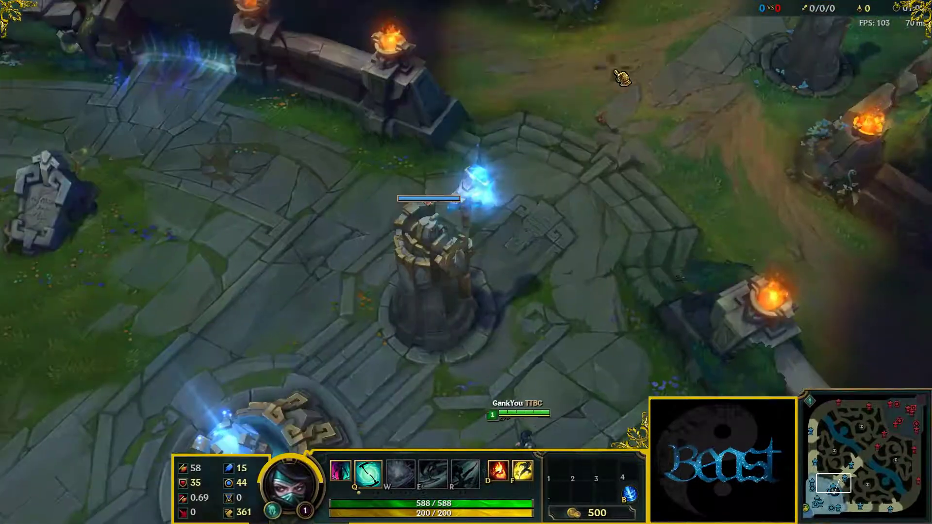
right_click(763, 139)
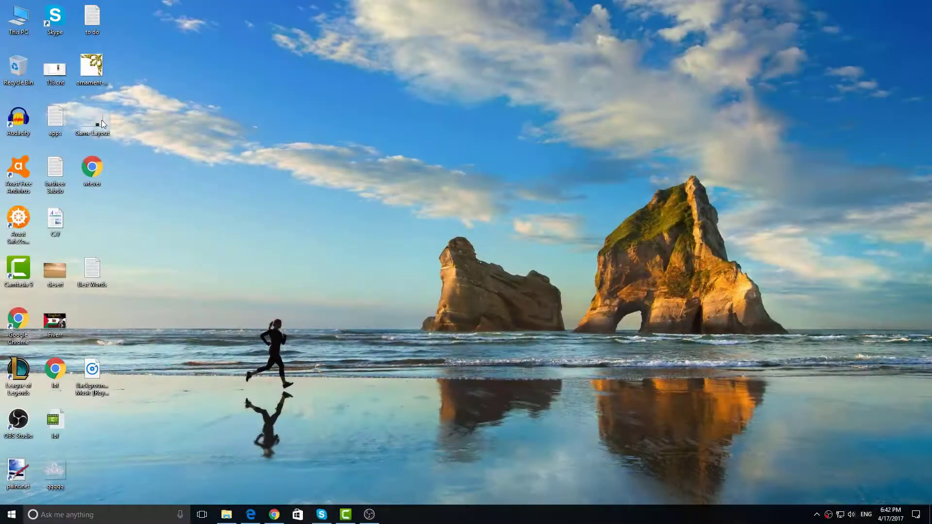
Open Game Layout.png from the desktop in paint.net and add a new layer above the background
right_click(101, 121)
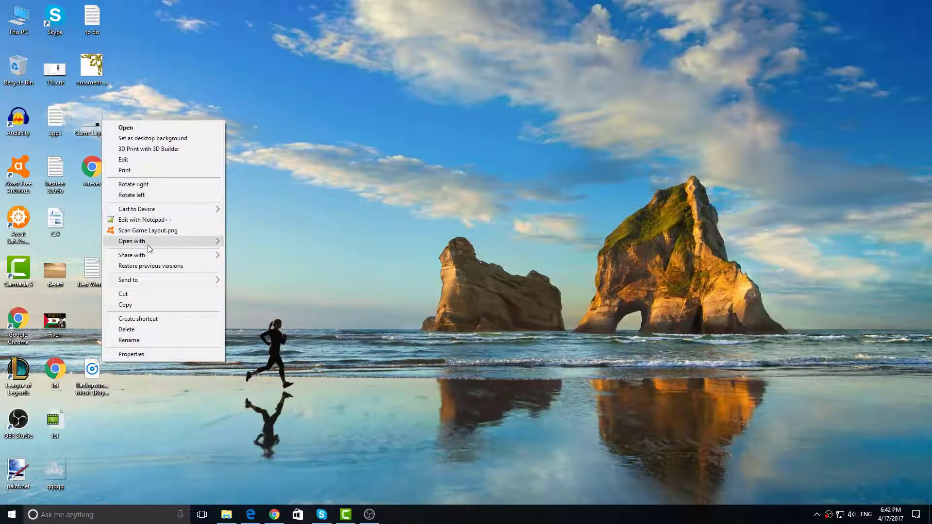
mouse_move(151, 242)
click(271, 252)
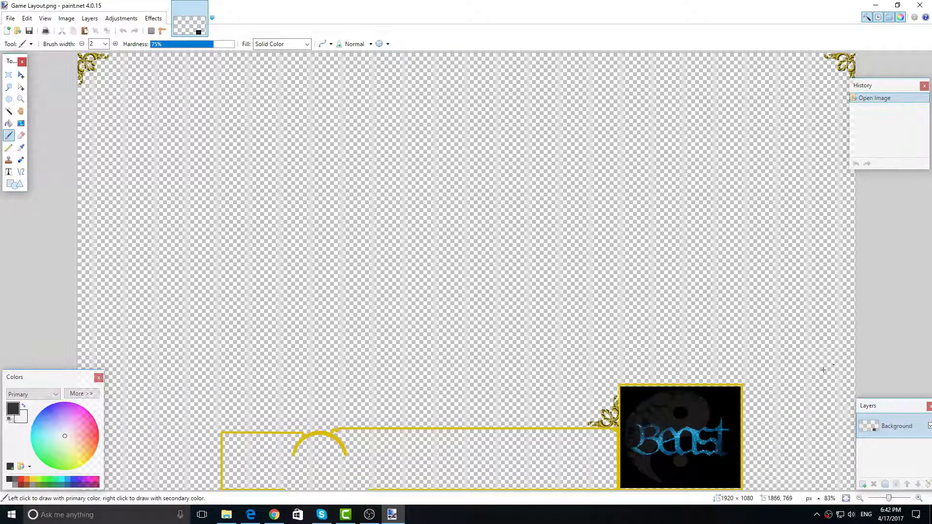
click(863, 484)
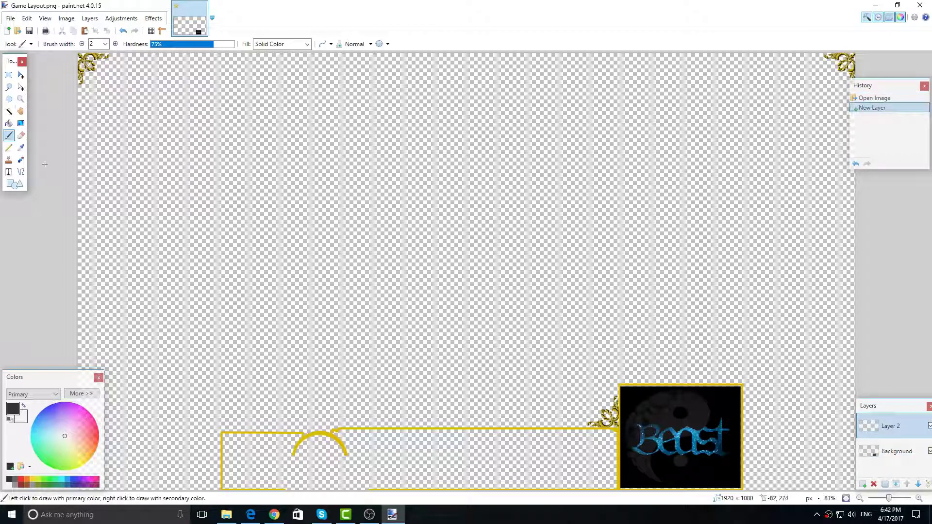
Make a rectangular selection about 683 × 130 px against the middle of the canvas's upper edge
click(8, 76)
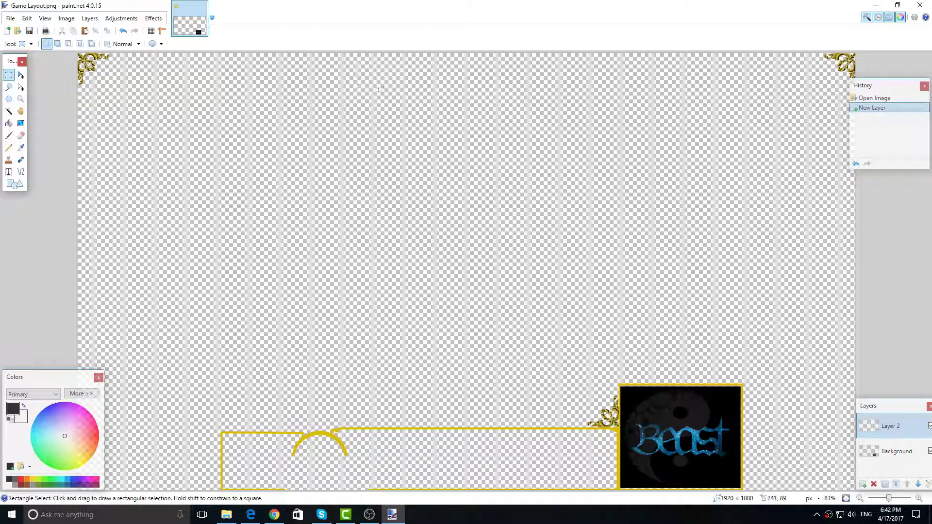
drag(335, 89, 618, 45)
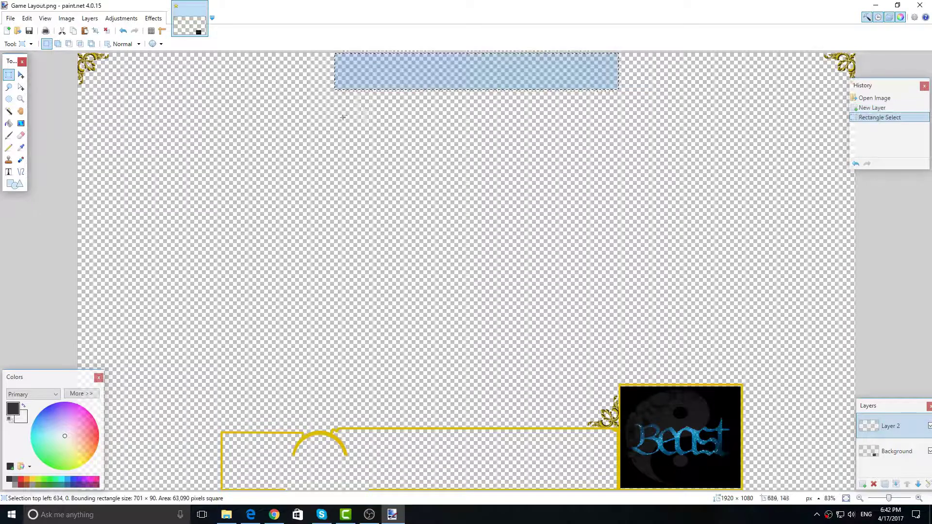
drag(330, 105, 606, 44)
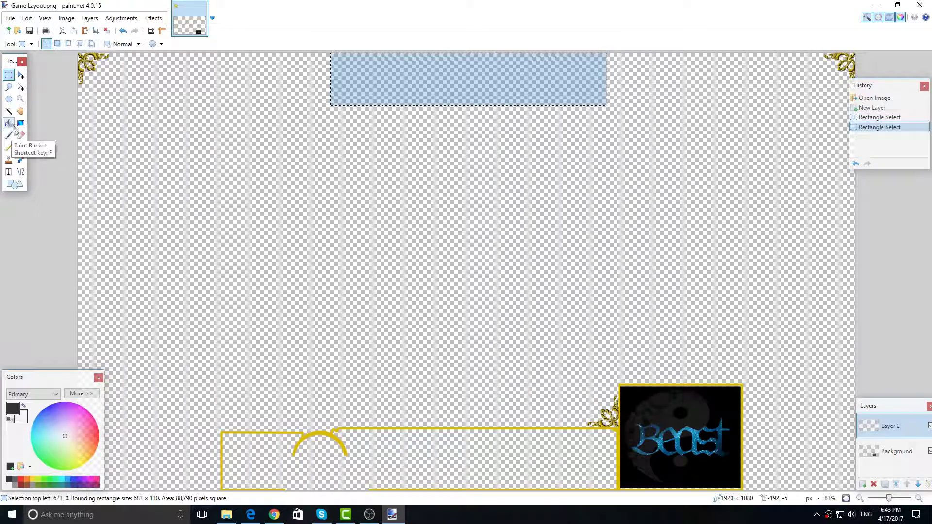
Sample the gold of the frame's arc on the Background layer and fill the rectangular selection with it on Layer 2
click(21, 147)
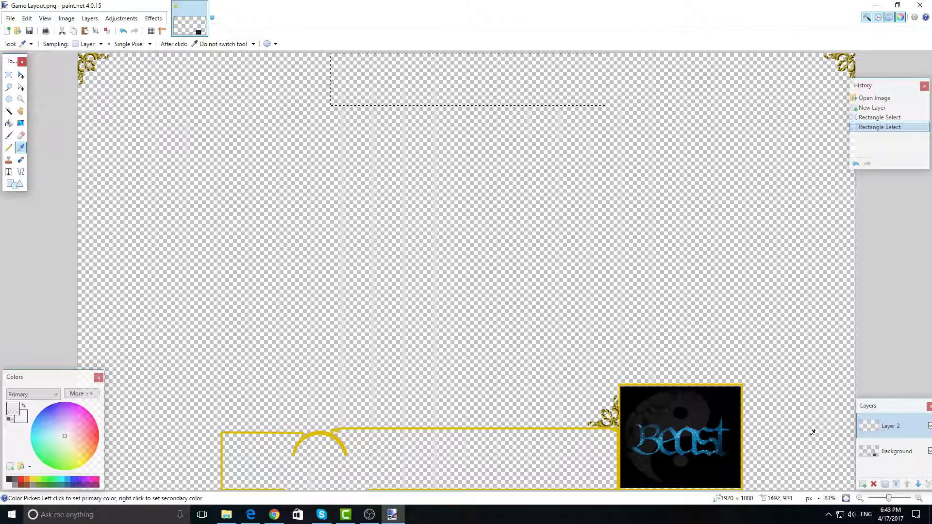
key(alt+Page_Down)
click(320, 430)
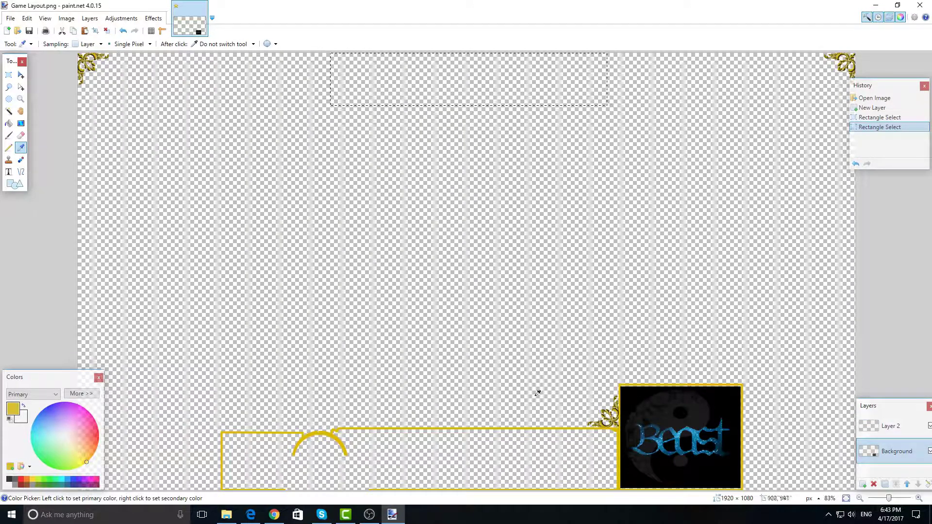
click(891, 425)
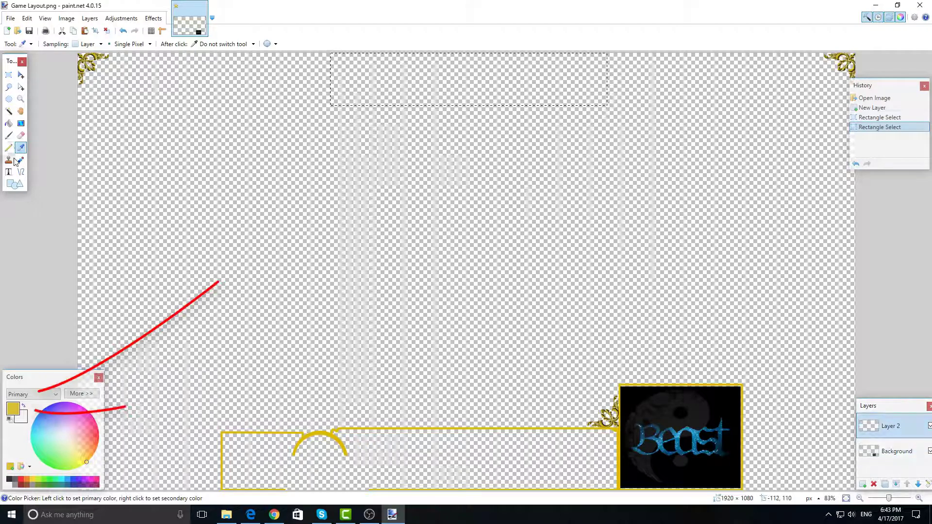
click(9, 123)
click(421, 92)
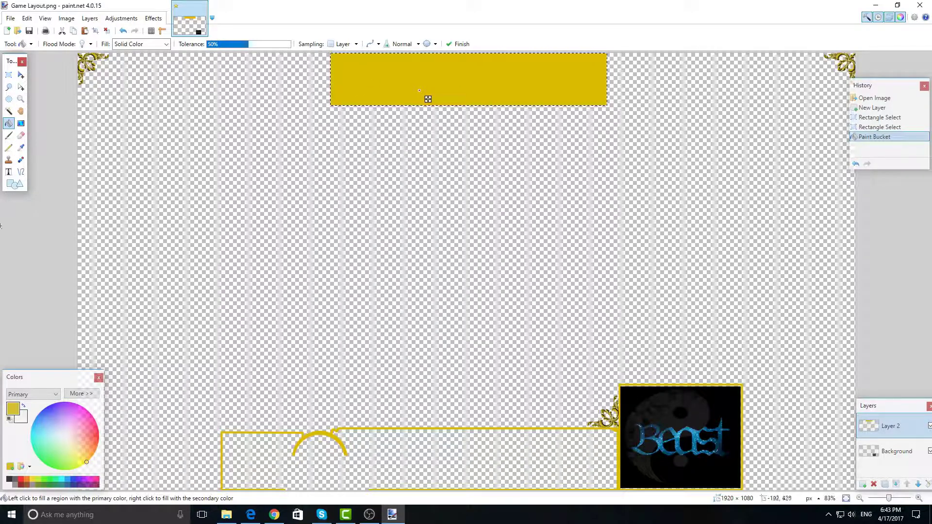
Set the Shapes tool to Right triangle with Draw Filled Shape and try drawing one at the gold banner's right edge
key(o)
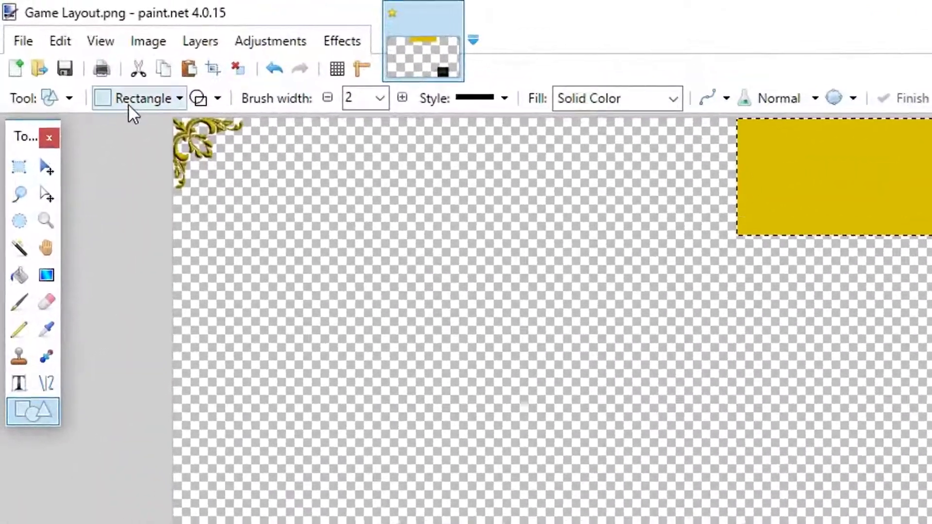
click(89, 65)
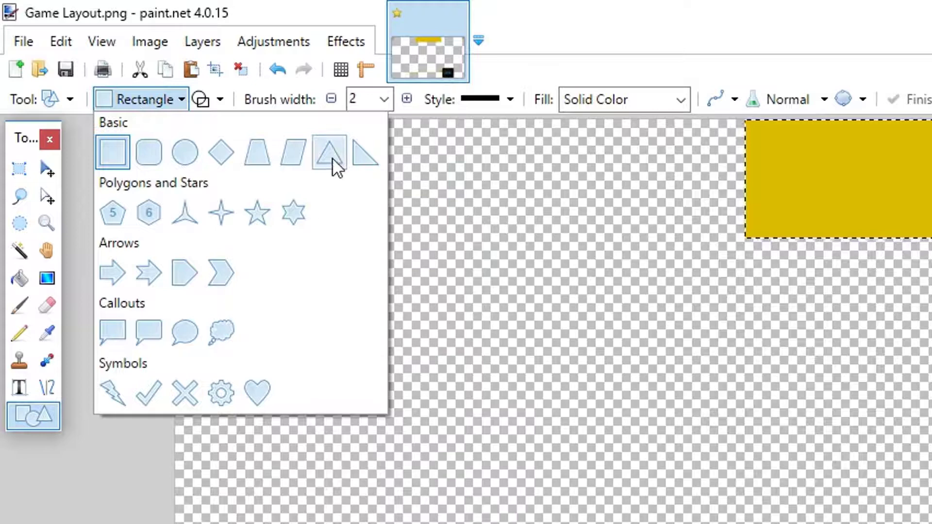
click(365, 160)
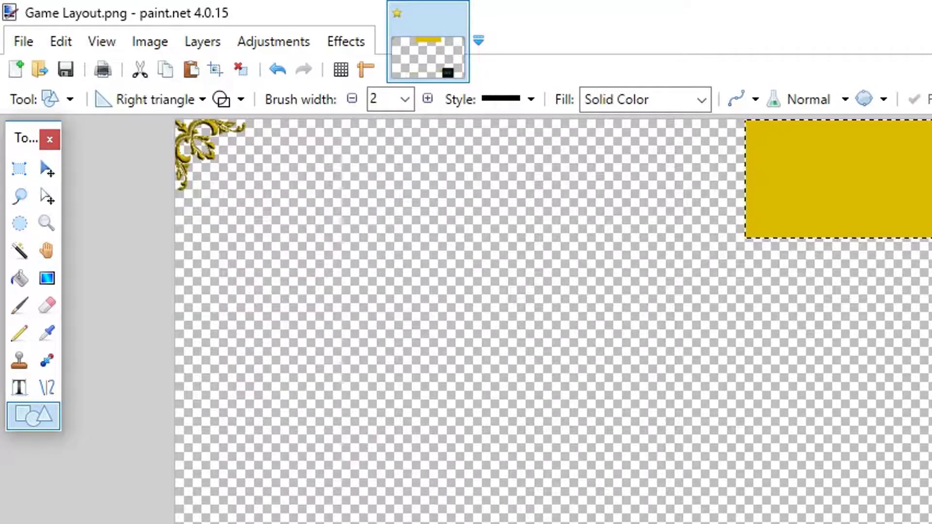
click(219, 100)
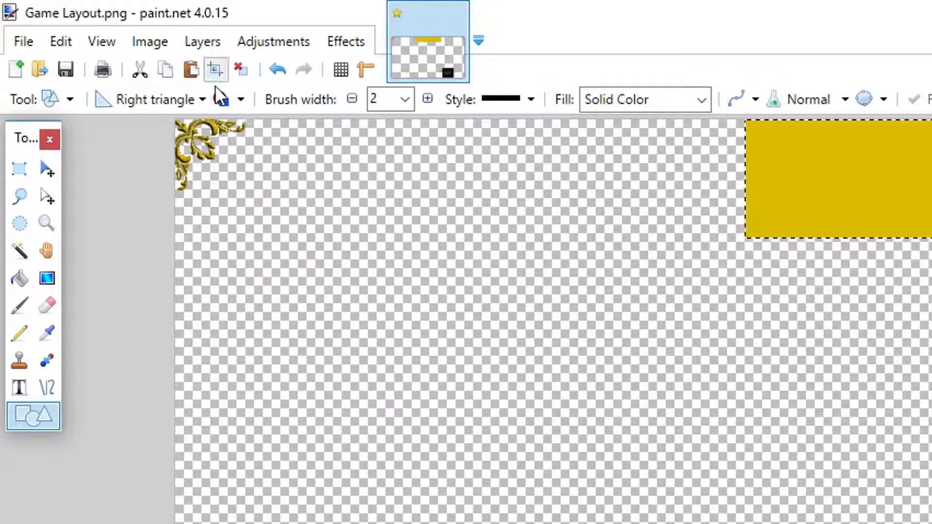
click(240, 100)
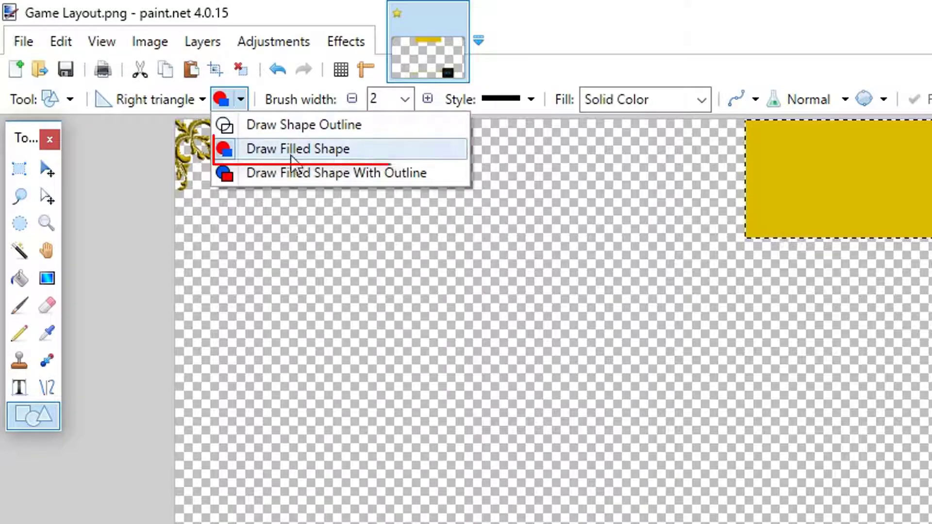
click(587, 39)
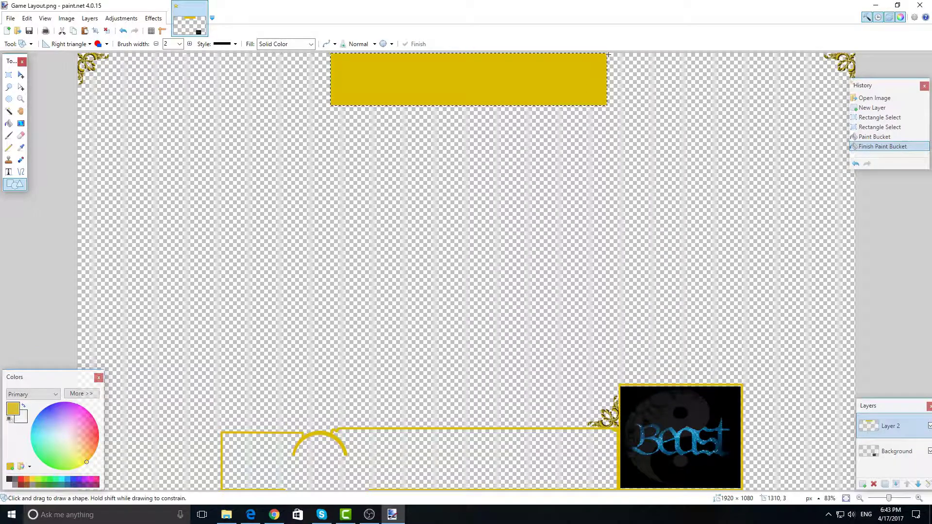
drag(608, 55, 611, 68)
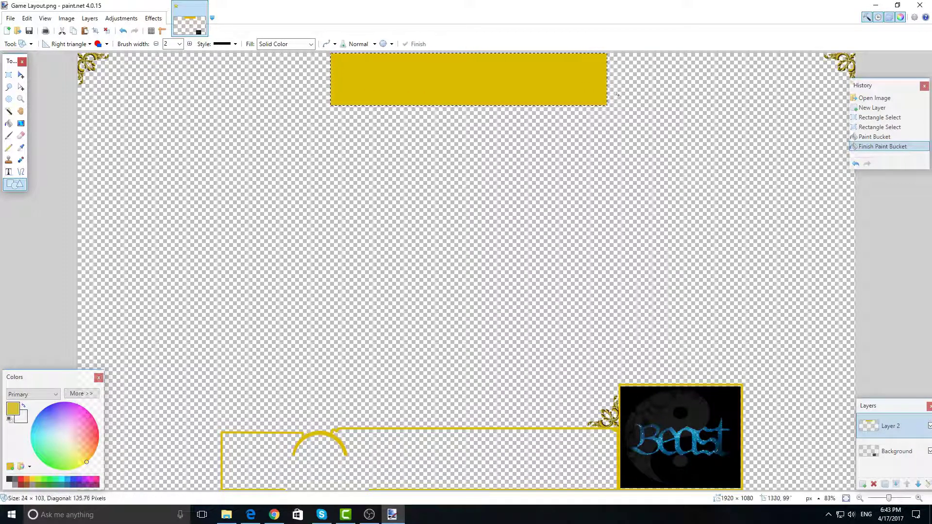
Clear the selection around the banner and add a new layer above it, undoing the stray paste
key(ctrl+d)
key(ctrl+shift+n)
key(ctrl+v)
key(ctrl+z)
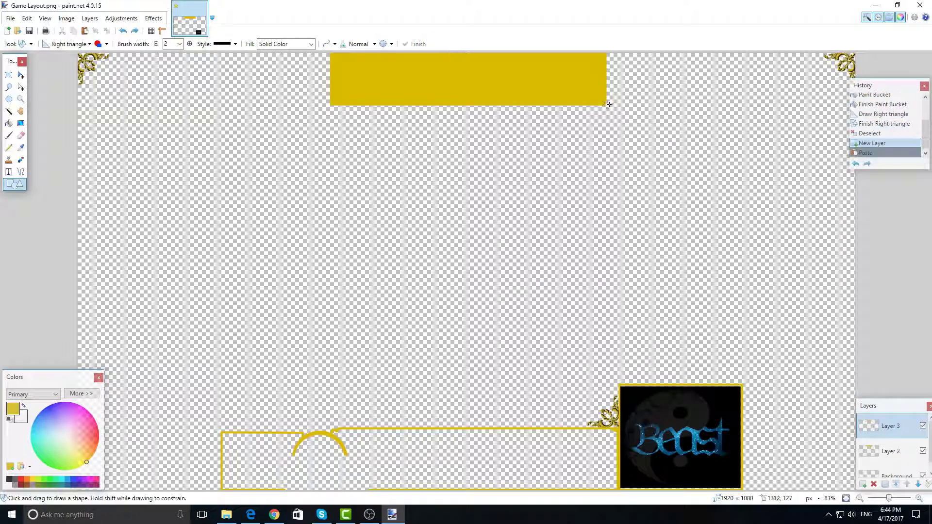
Draw a filled gold right triangle about 177 × 179 px and place it just below the banner's lower-right corner
drag(606, 97, 677, 32)
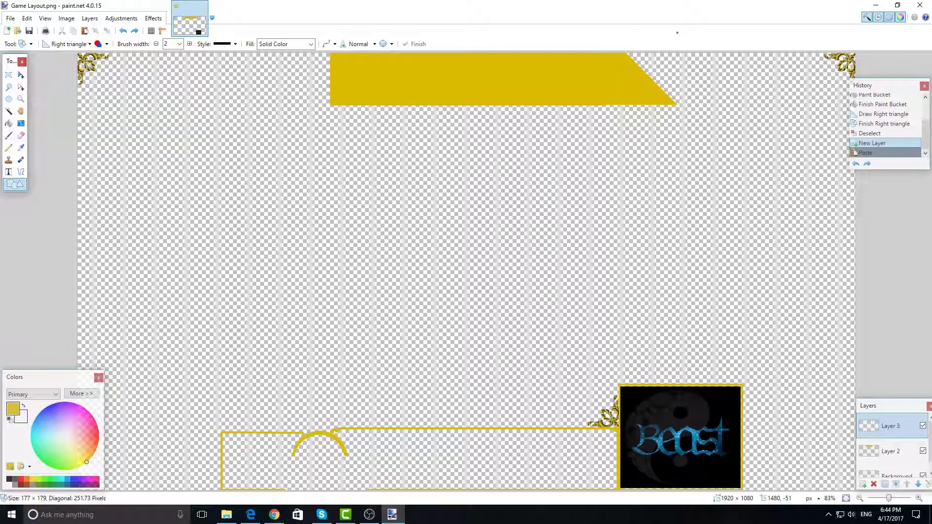
drag(677, 32, 677, 33)
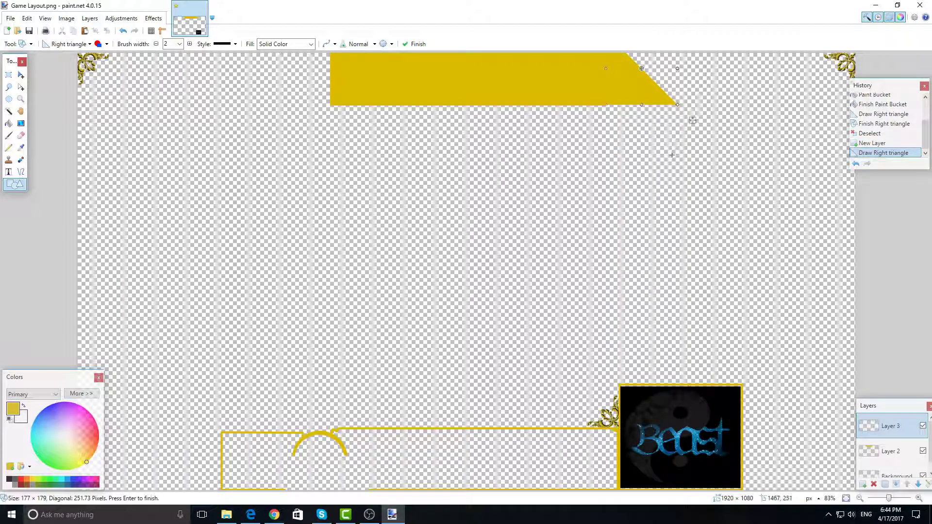
drag(692, 120, 633, 158)
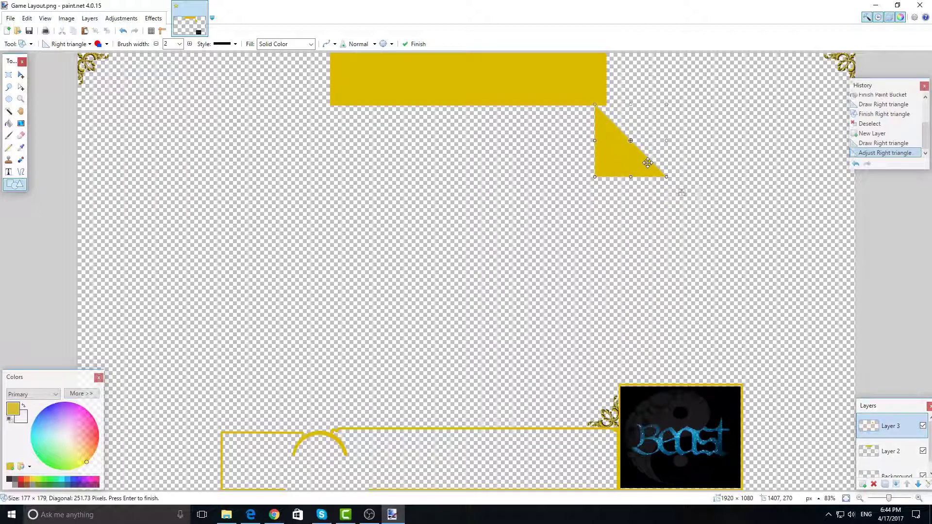
key(Return)
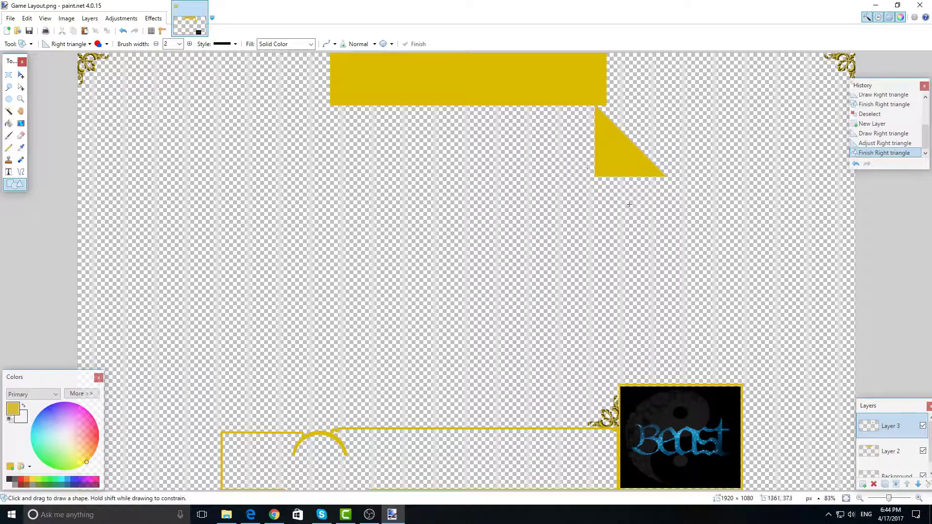
mouse_move(549, 199)
mouse_down()
mouse_move(676, 105)
mouse_move(496, 184)
mouse_up()
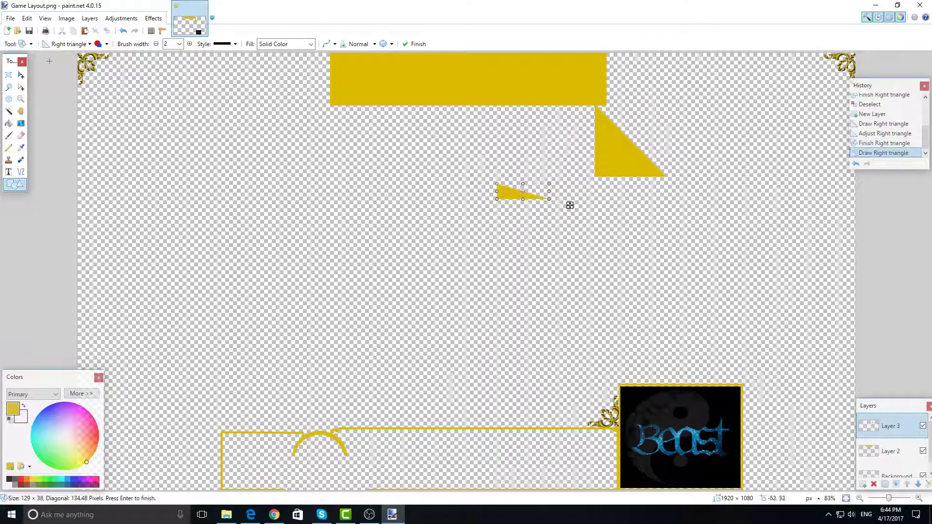
key(ctrl+z)
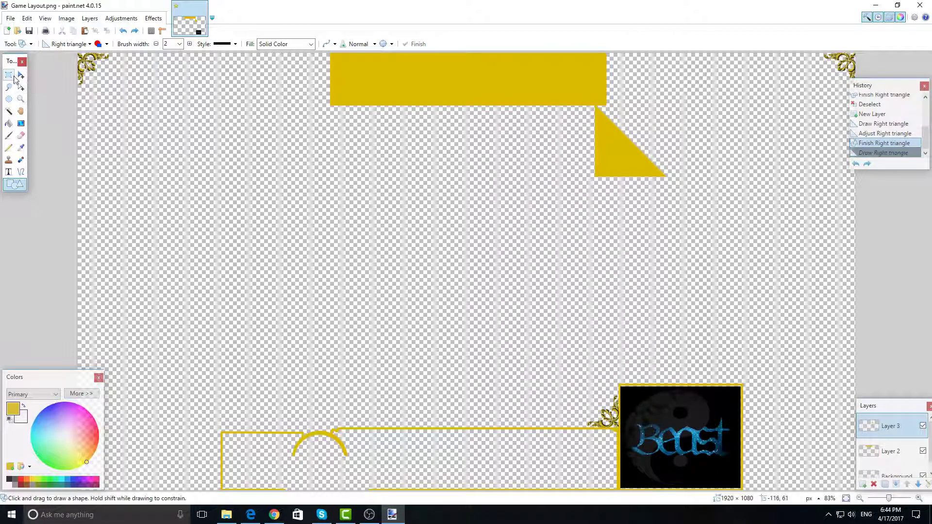
Erase the triangle and paste a copy of it, moved to the open area below the banner
key(s)
drag(553, 203, 723, 65)
key(Delete)
key(ctrl+v)
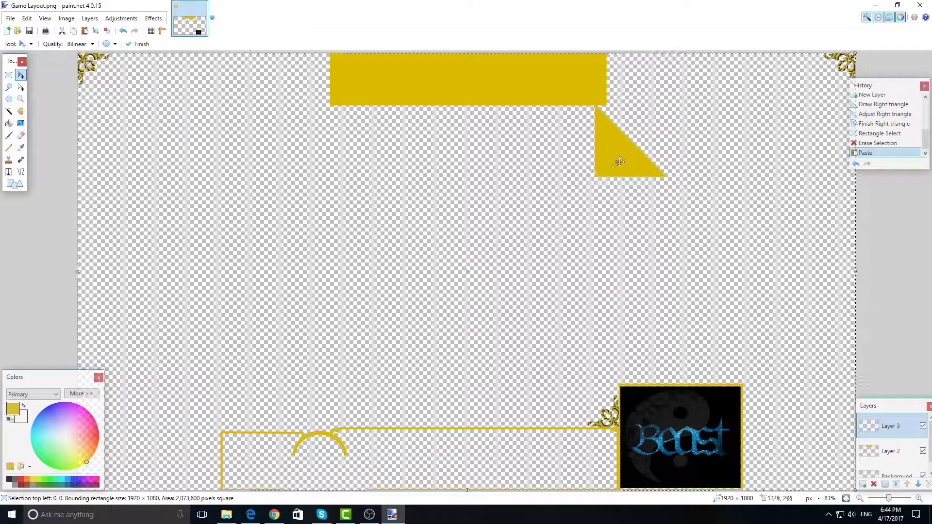
drag(619, 161, 452, 195)
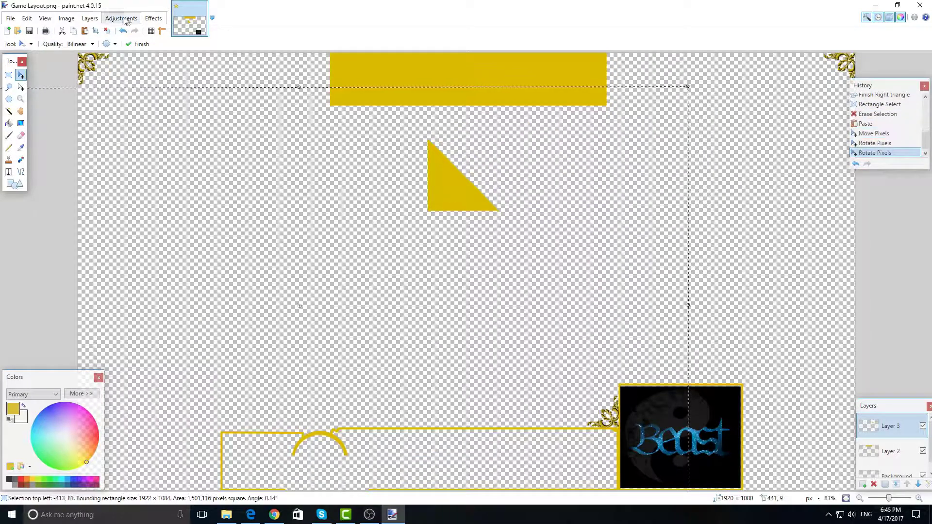
Flip the whole image vertically and cut the flipped gold triangle out of Layer 3
click(67, 18)
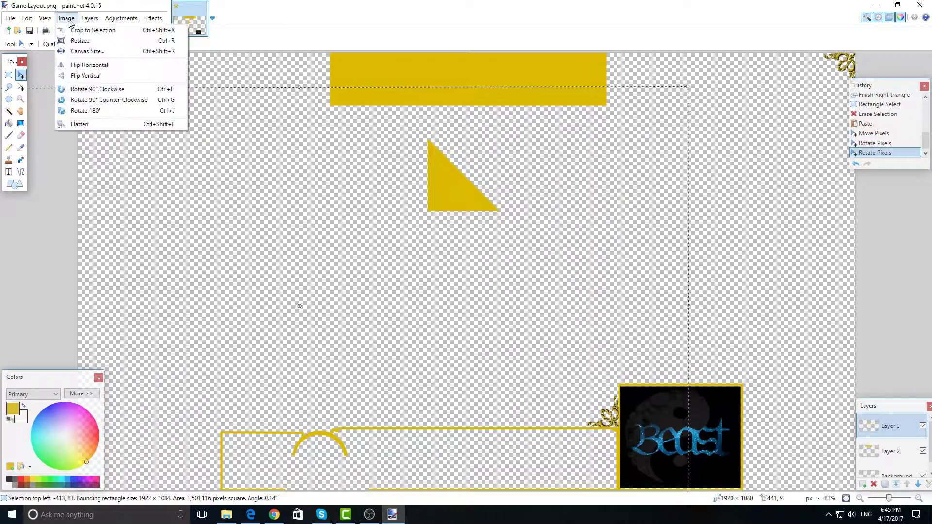
click(118, 77)
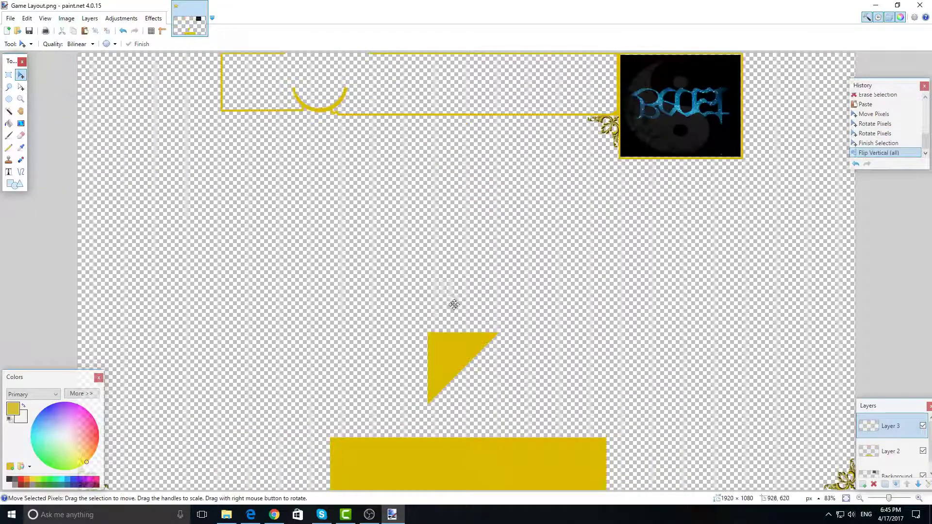
click(9, 74)
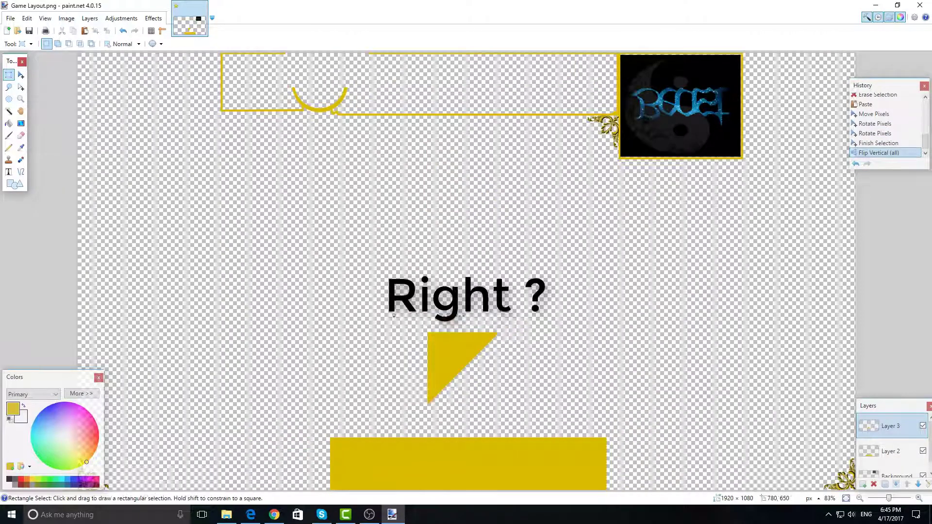
drag(394, 317, 528, 410)
key(ctrl+x)
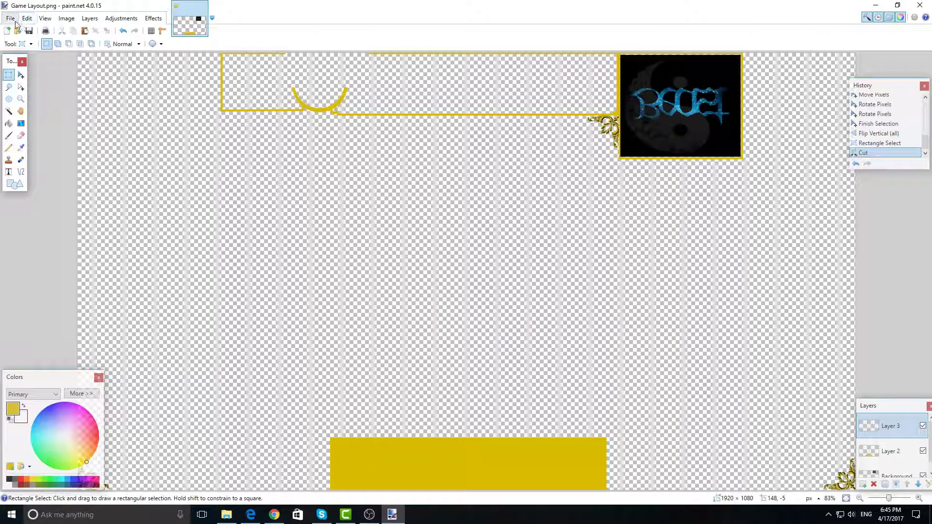
Undo the cut and the vertical flip of the image, and erase the unflipped triangle below the banner
key(ctrl+z)
key(ctrl+z)
key(ctrl+z)
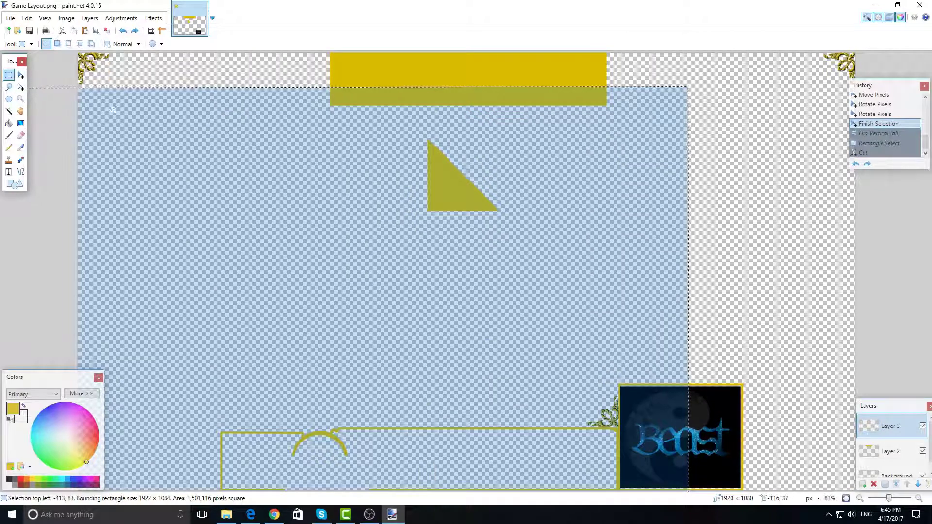
drag(366, 131, 558, 235)
key(Delete)
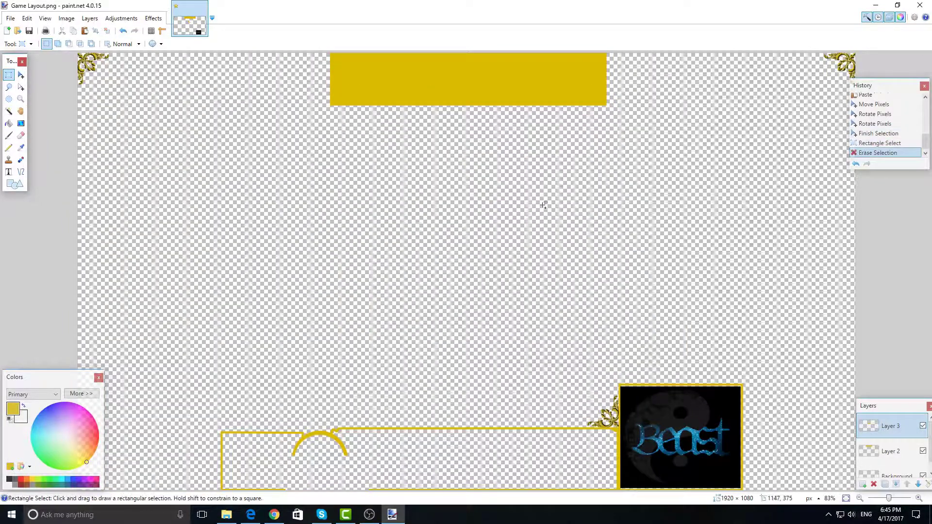
Paste the flipped triangle and fit it against the banner's right end as a slanted edge
key(ctrl+v)
drag(475, 366, 668, 67)
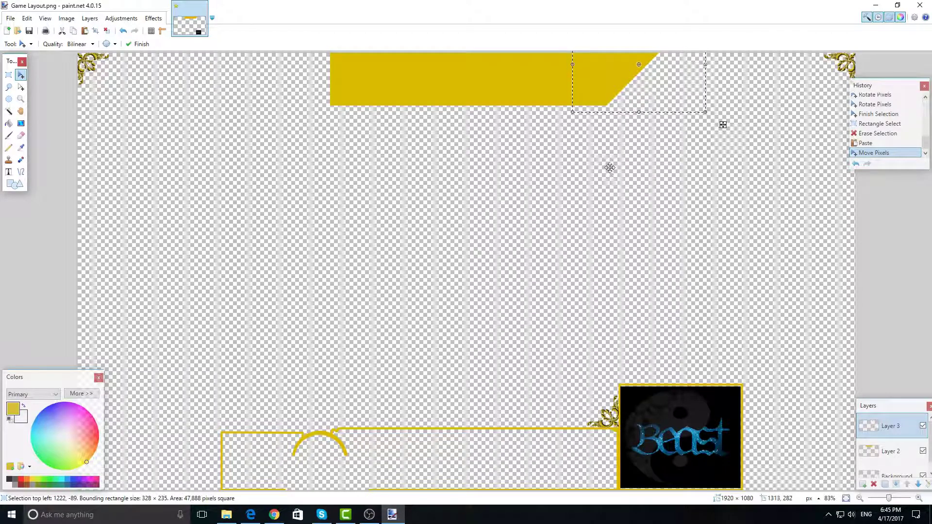
key(ctrl+v)
drag(566, 103, 364, 233)
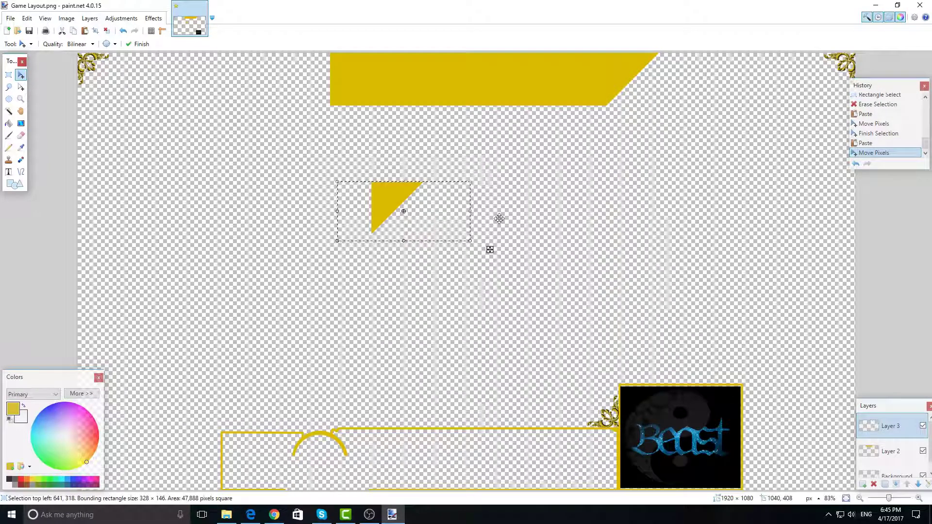
key(ctrl+z)
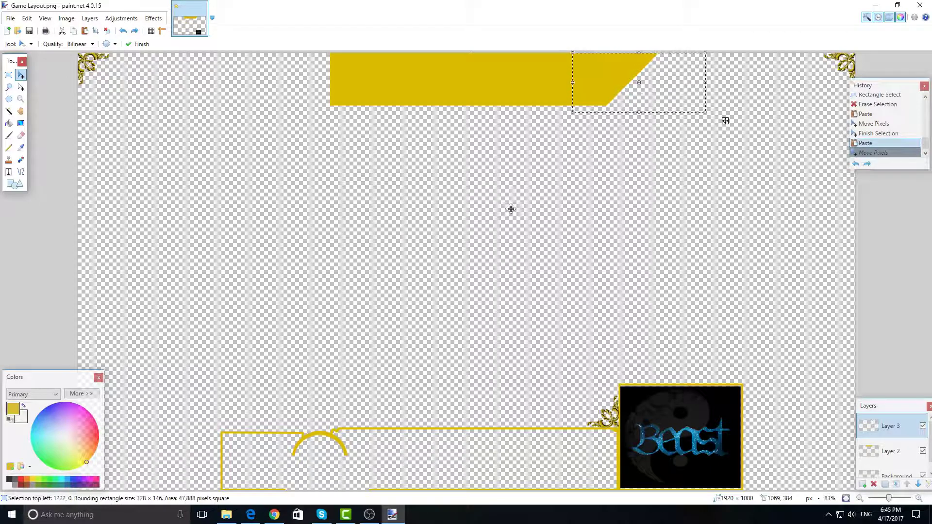
Paste another copy of the gold triangle and move it to the open area below the banner's left end
key(ctrl+v)
drag(621, 95, 296, 215)
click(296, 191)
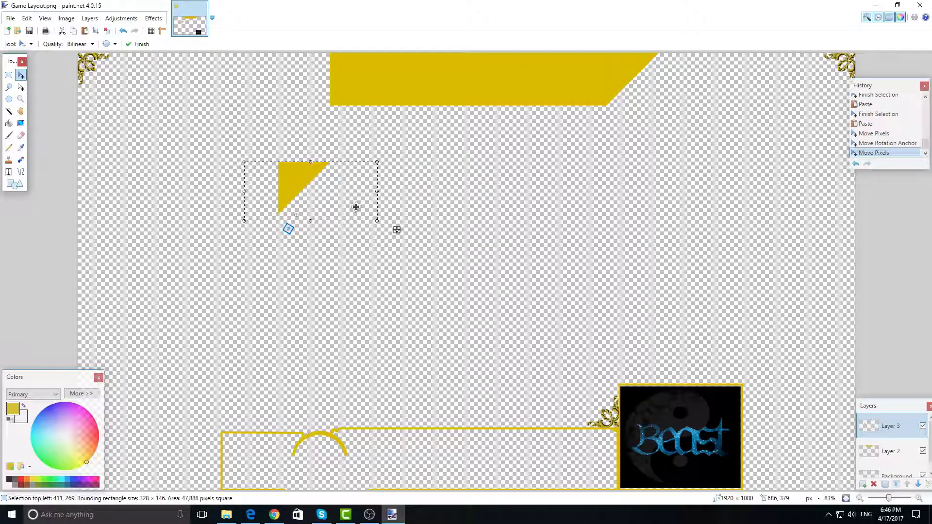
Flip the whole image horizontally and cut the mirrored gold triangle below the banner out of Layer 3
click(67, 18)
click(85, 65)
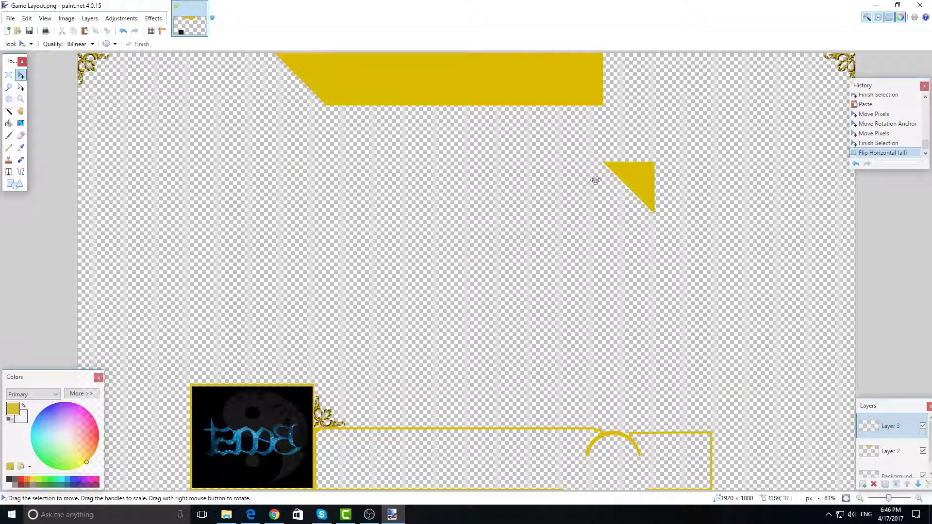
click(9, 75)
drag(586, 143, 699, 240)
key(ctrl+x)
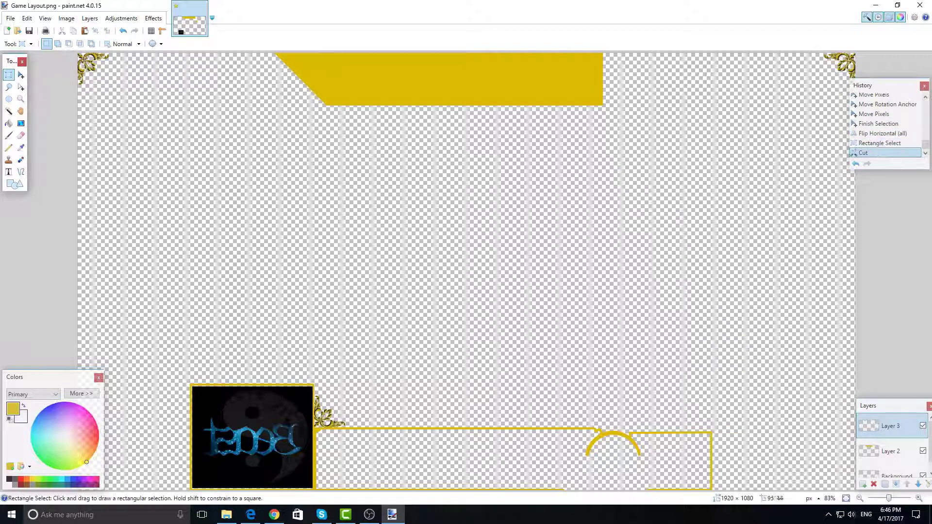
Undo the cut and the horizontal flip, and paste the mirrored triangle against the banner's left end as a slanted edge
key(ctrl+z)
key(ctrl+z)
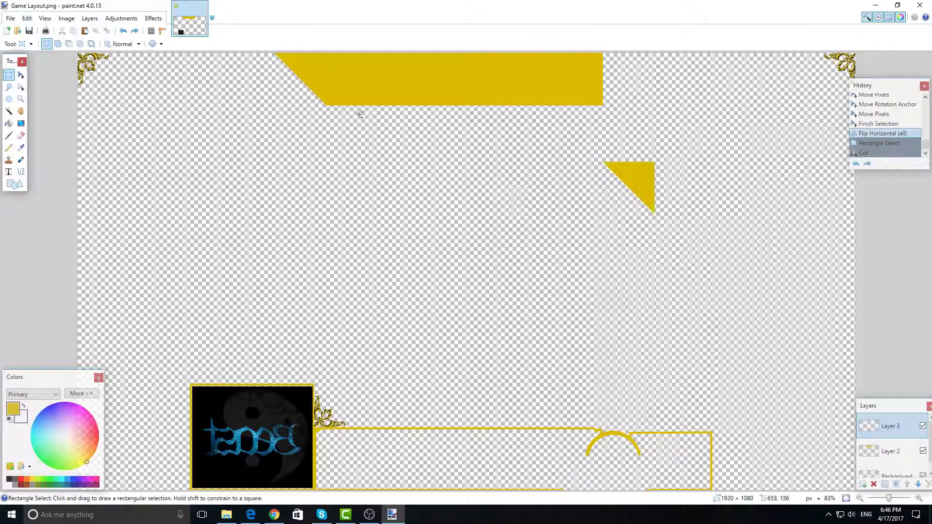
key(ctrl+z)
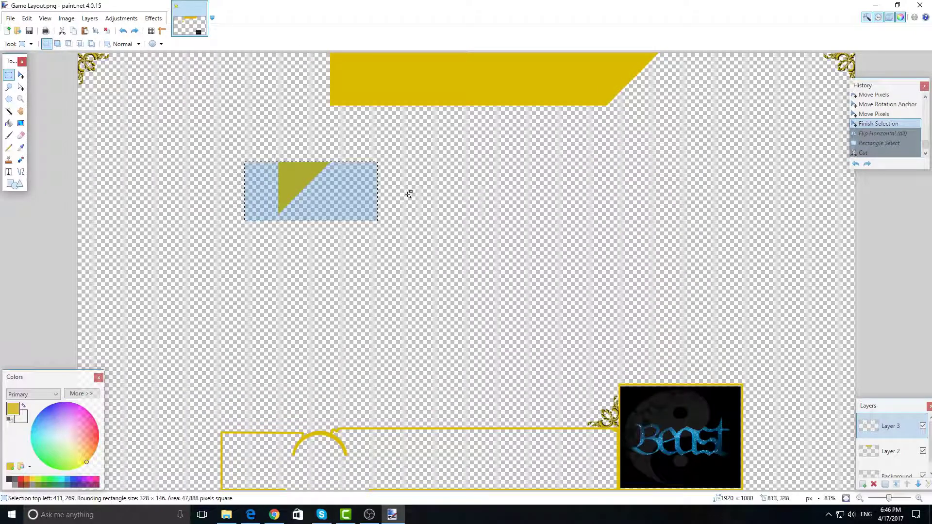
key(ctrl+v)
drag(599, 194, 284, 88)
Select the leftover gold triangle below the banner and erase it from Layer 3
click(9, 75)
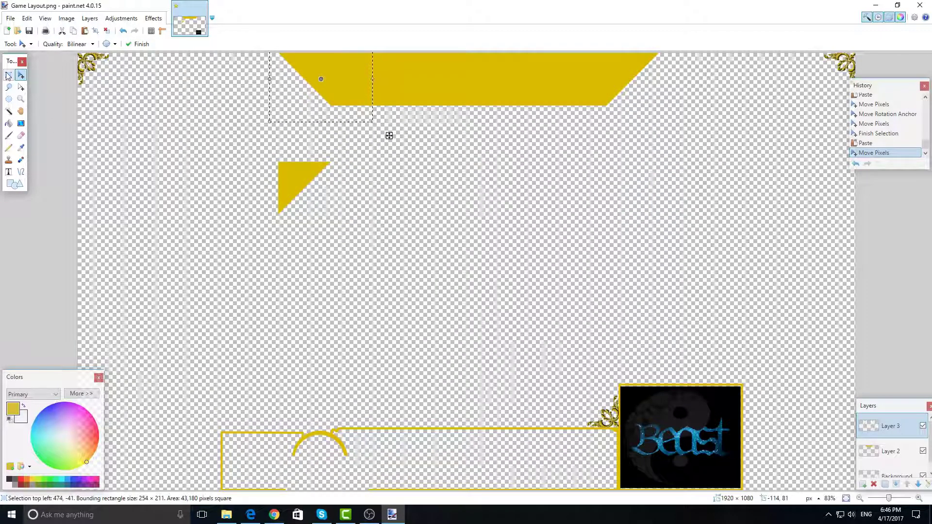
drag(238, 143, 465, 296)
key(Delete)
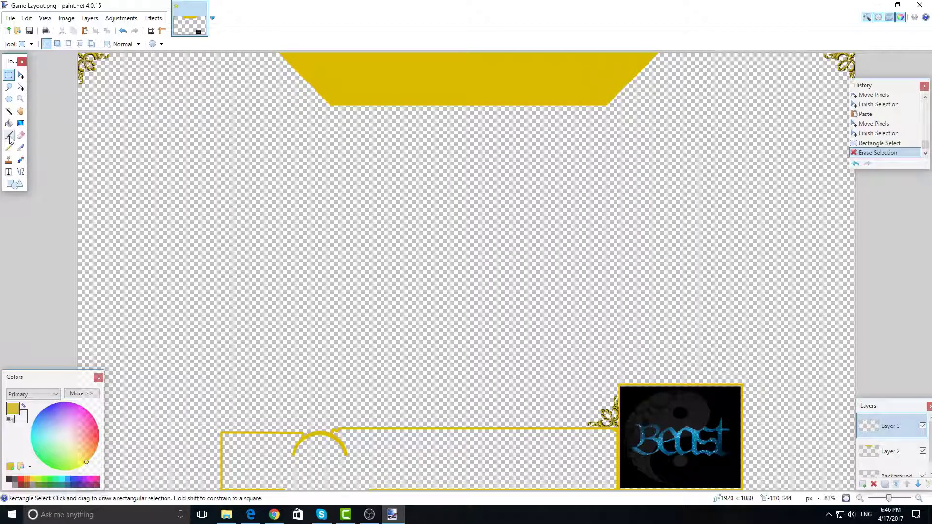
Write "Welcome!!" on the gold banner in black Calibri text at size 48
click(9, 172)
click(141, 45)
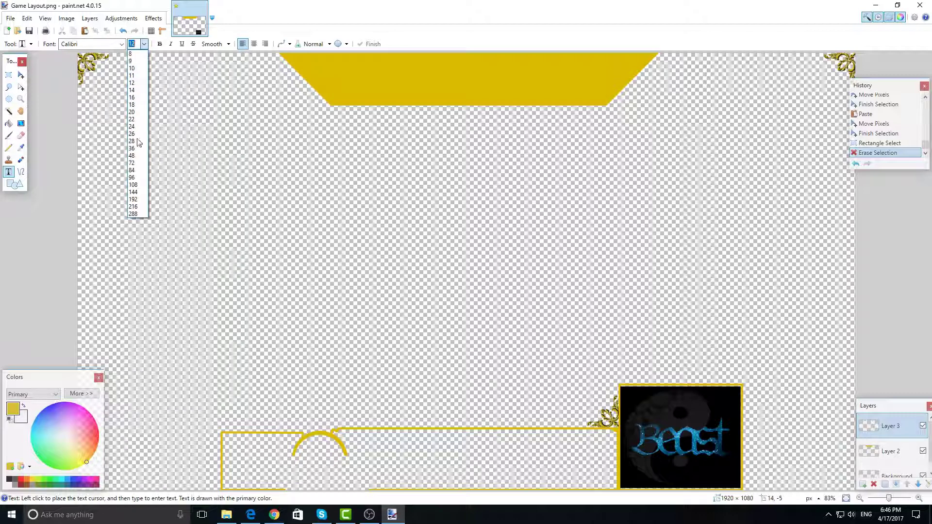
click(137, 157)
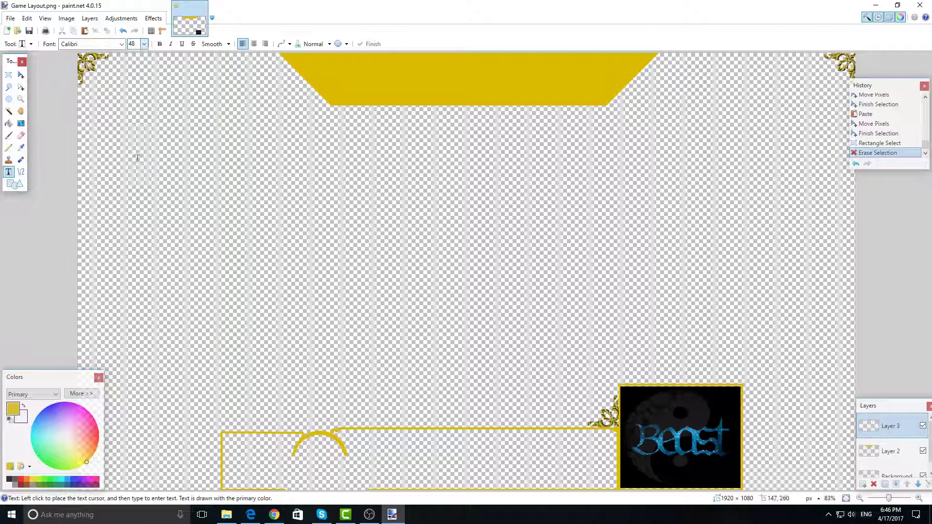
click(379, 91)
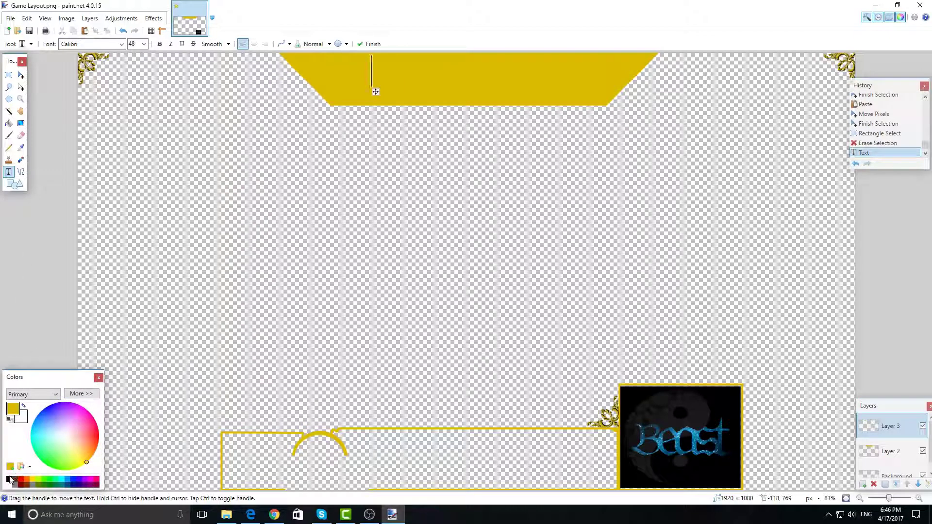
text(We)
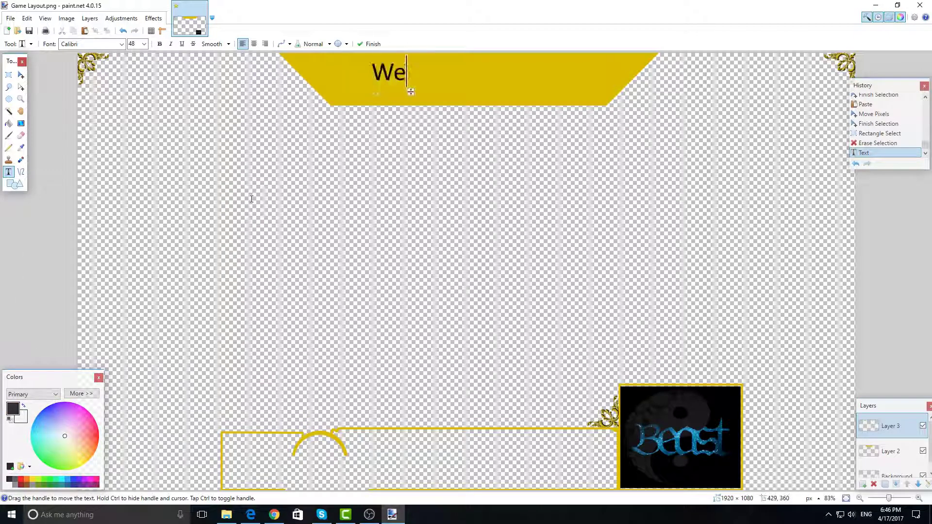
text(c)
text(come)
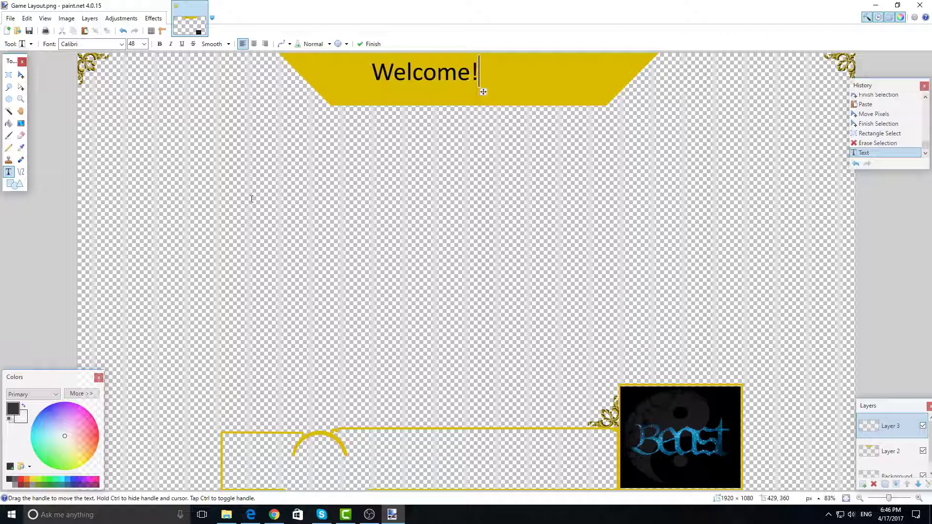
Select the "Welcome!!" text, move it to the middle of the banner and deselect it
click(9, 76)
drag(360, 57, 490, 76)
click(21, 76)
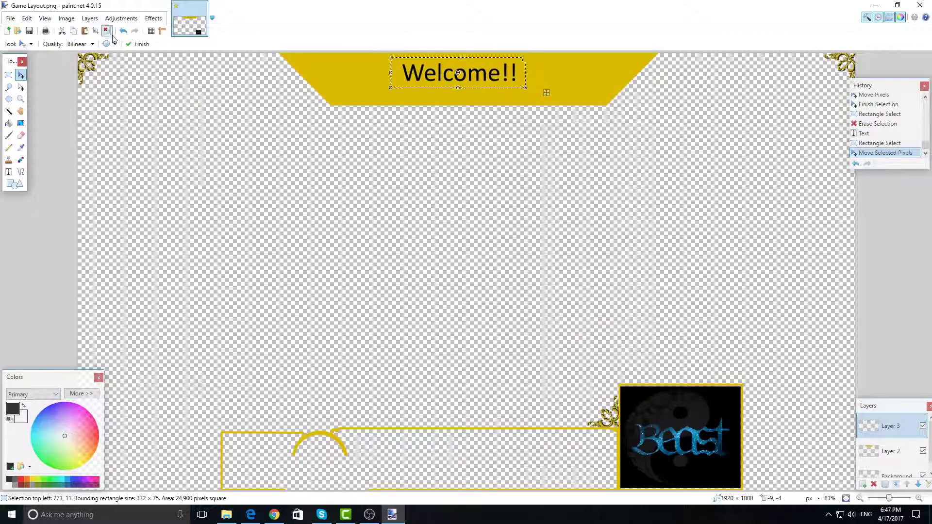
key(ctrl+d)
Merge Layer 3 and Layer 2 down into the Background layer
click(894, 484)
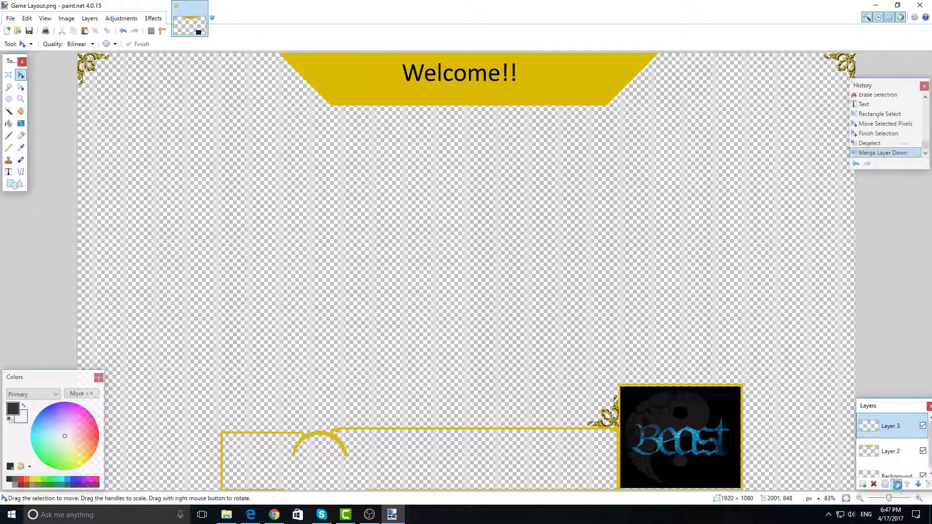
click(895, 484)
Save the overlay to the Desktop as a PNG named Game Layout2 with auto-detected bit depth, and close the editor
click(10, 18)
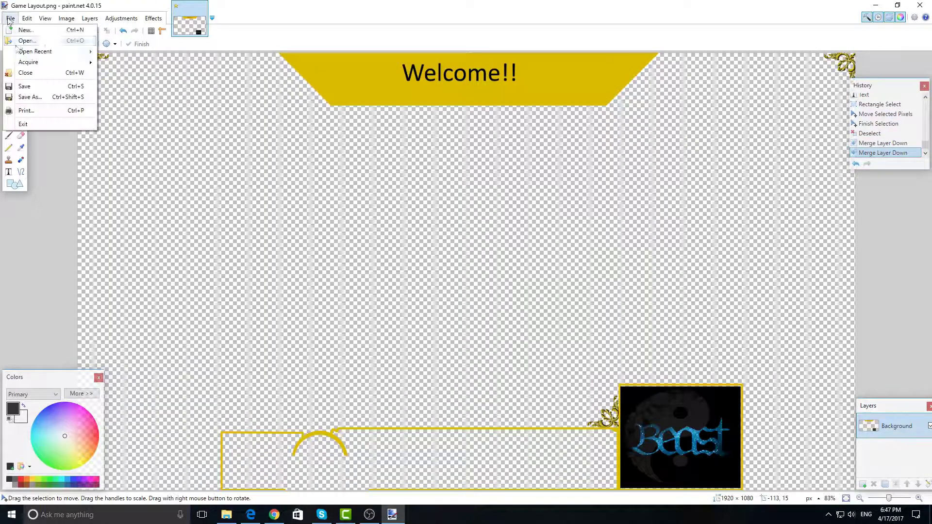
click(30, 97)
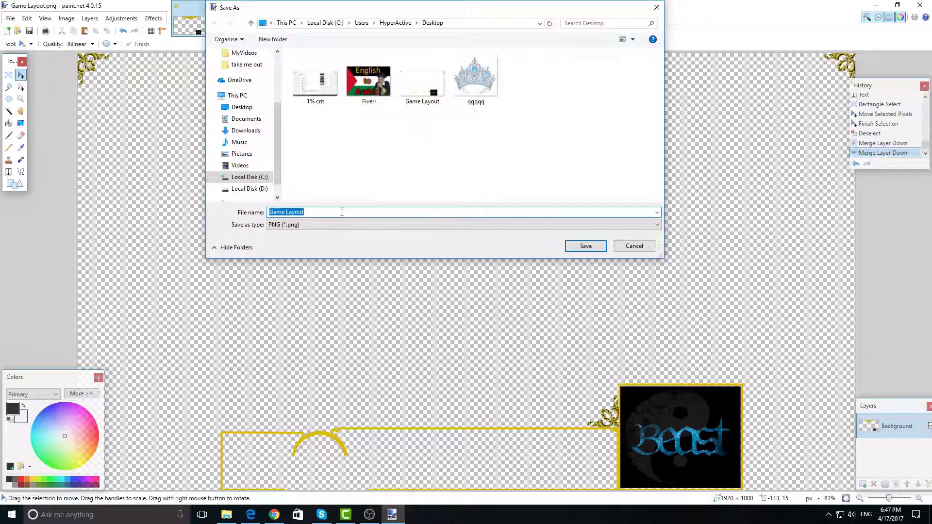
click(584, 246)
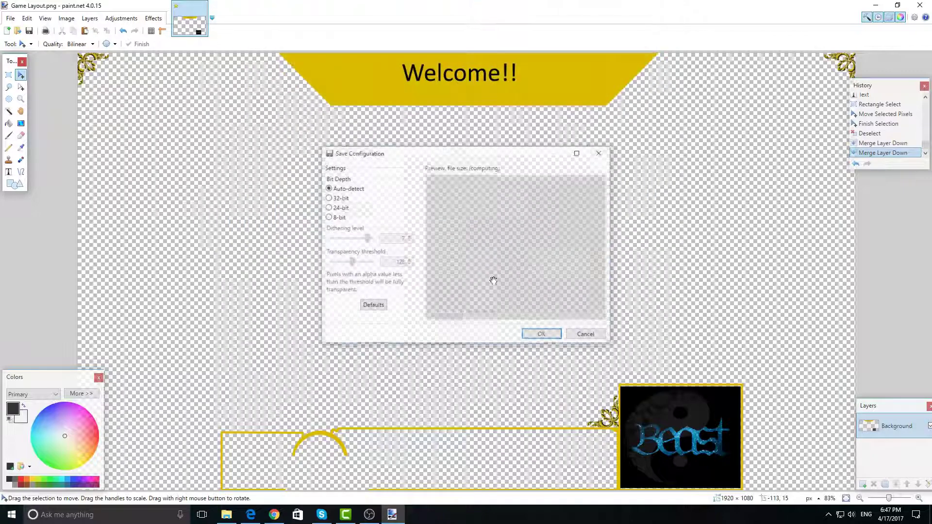
click(536, 334)
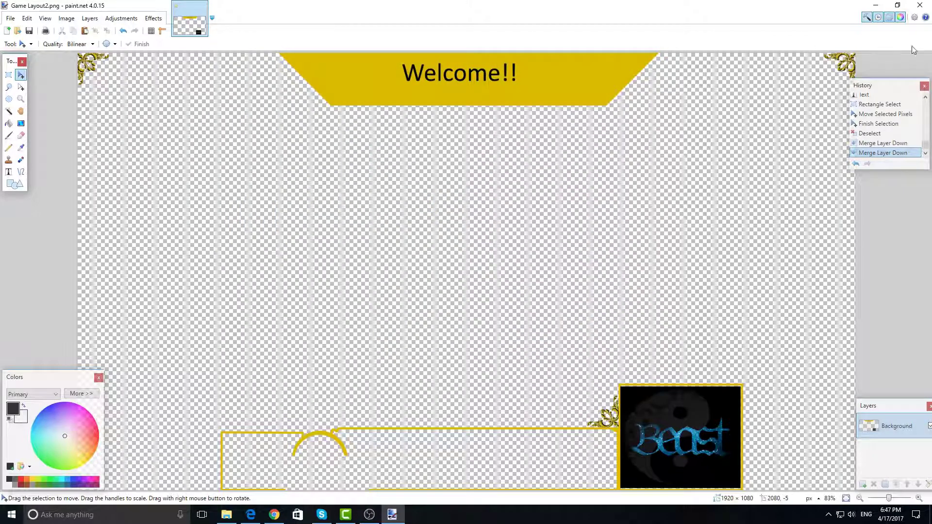
click(919, 5)
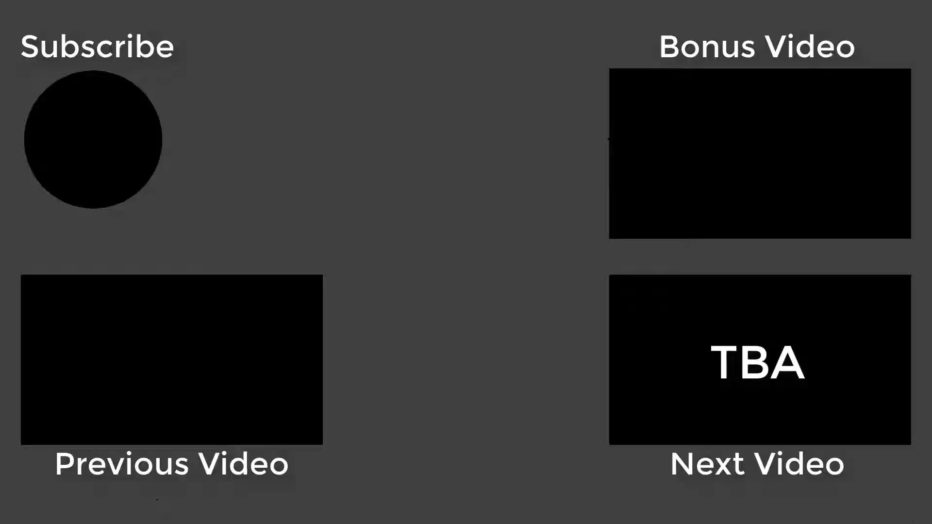